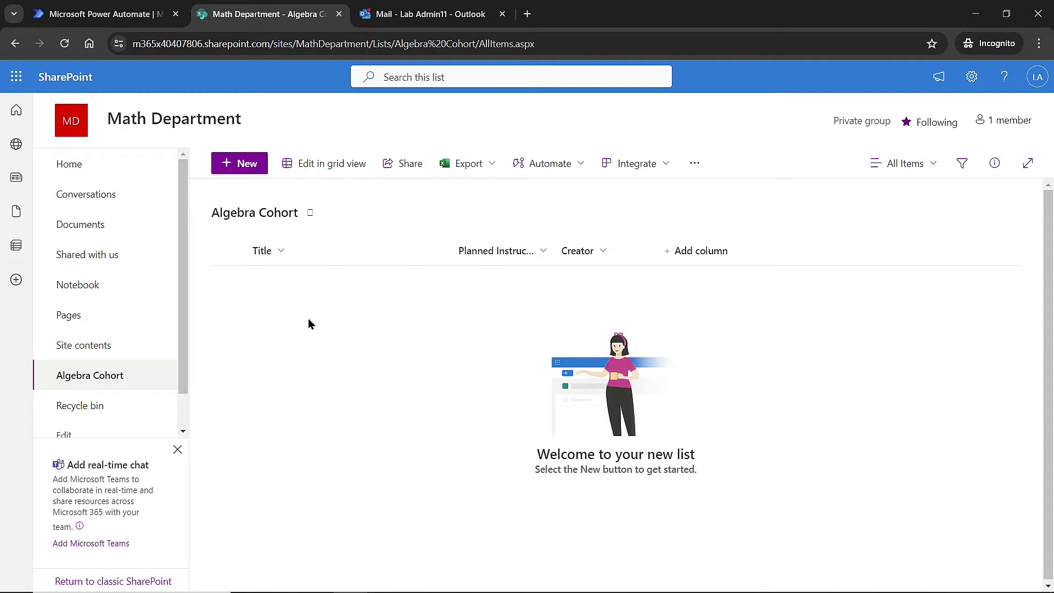
# Switch to Power Automate and start building a new automated cloud flow from blank
pyautogui.click(118, 16)
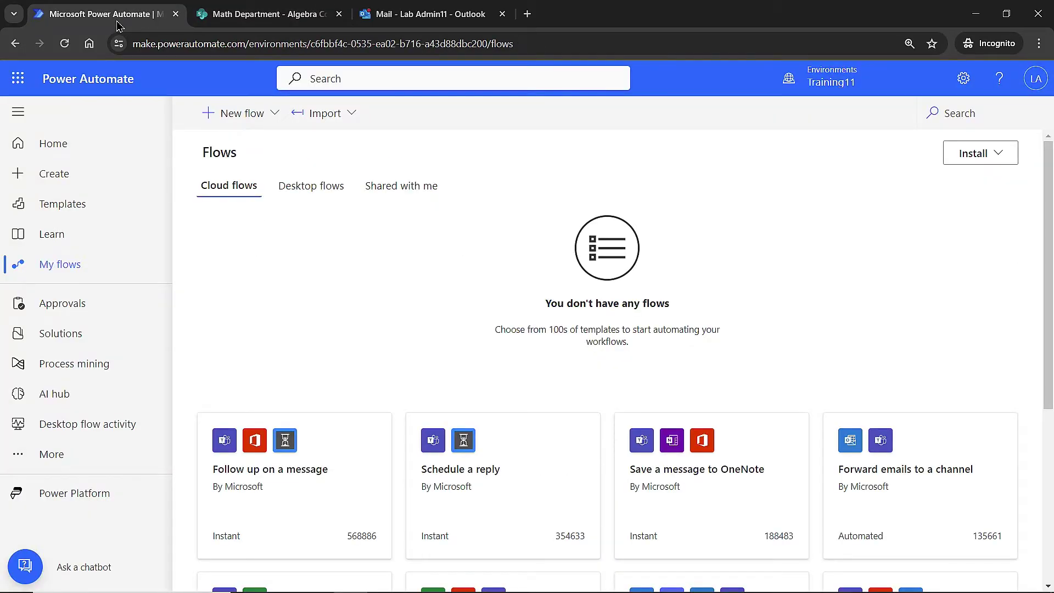
pyautogui.click(69, 181)
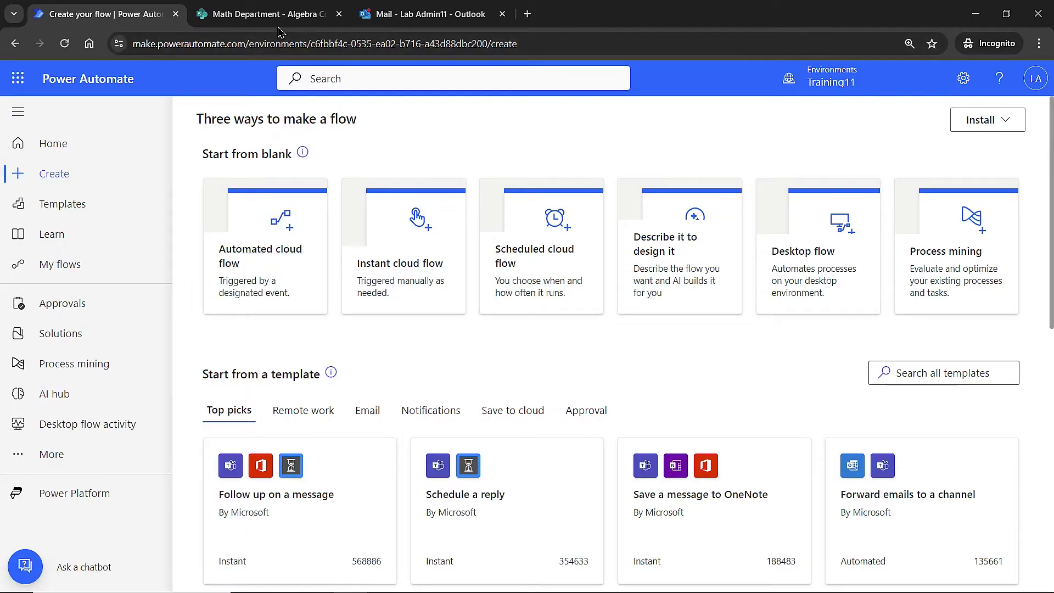
pyautogui.moveTo(264, 12)
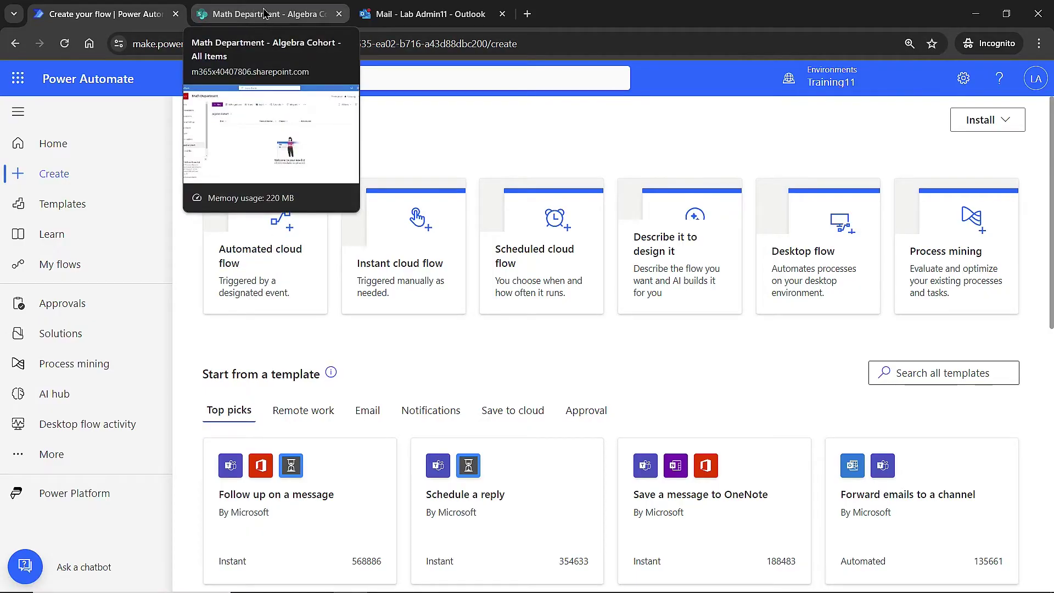
pyautogui.click(249, 261)
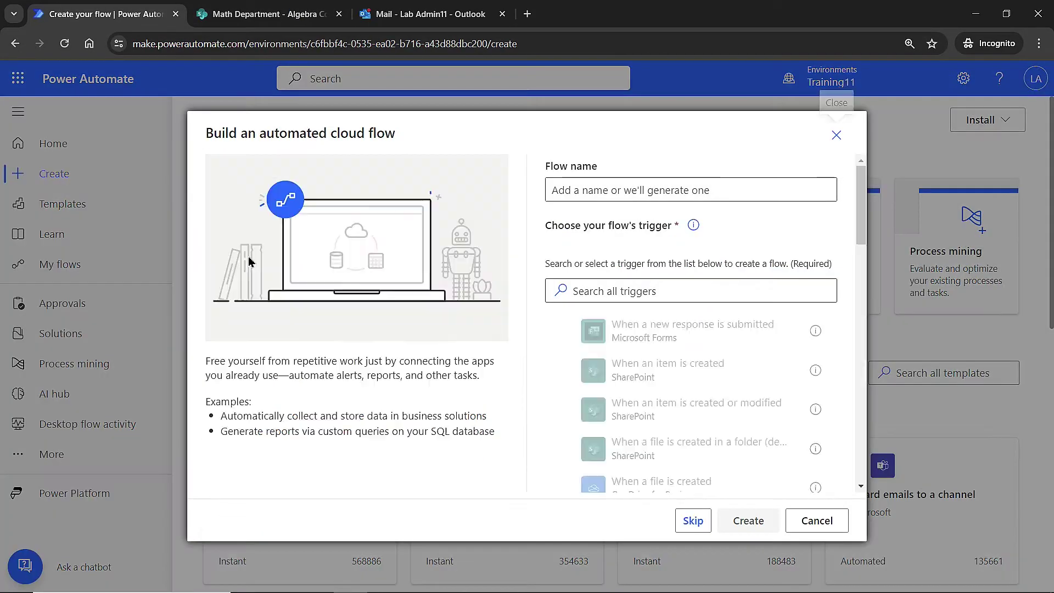
# Name the flow SP_AlgebraCohort_LessonPlanAttachments
pyautogui.click(596, 191)
pyautogui.write('S')
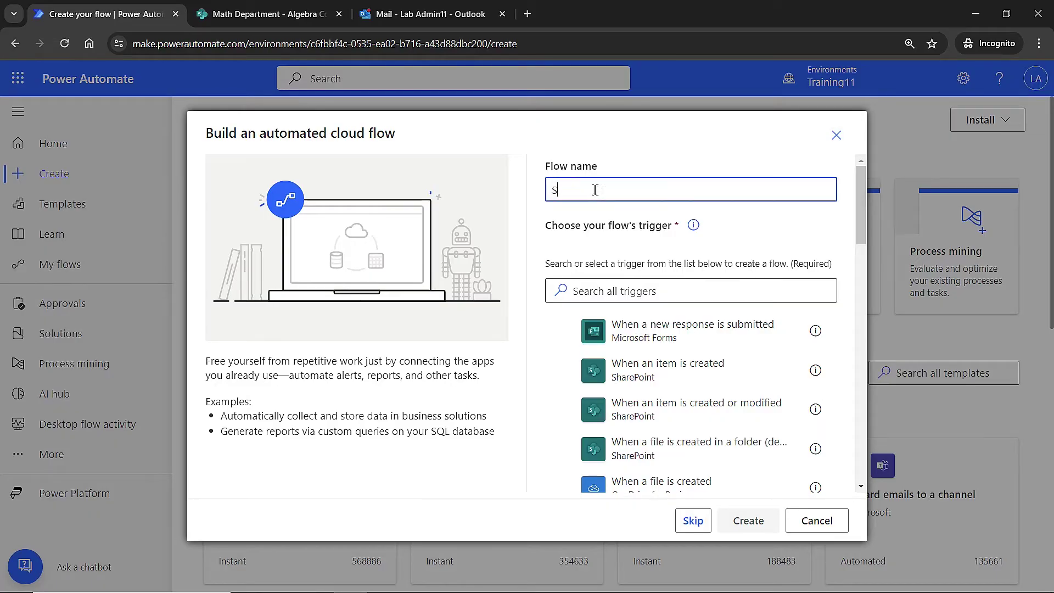
pyautogui.write('P_AlgebraCohort_Les')
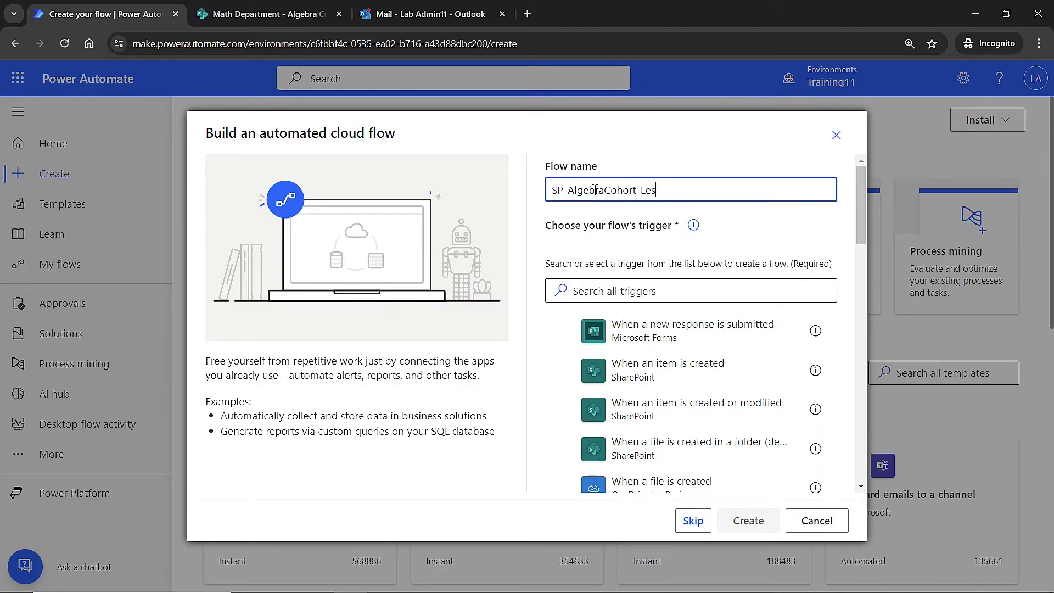
pyautogui.write('sonPlanAttachem')
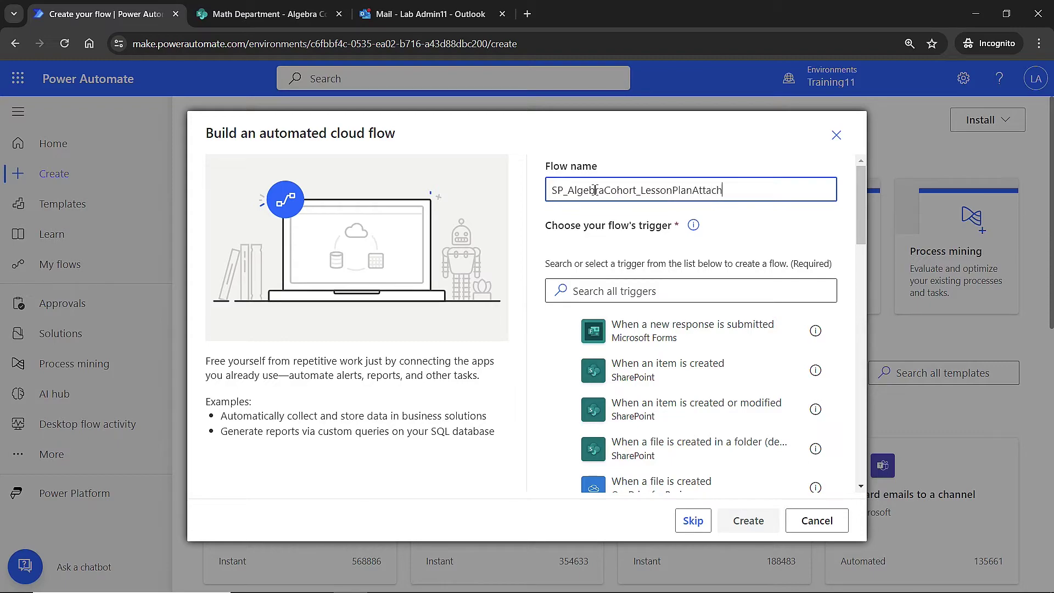
pyautogui.press('BackSpace')
pyautogui.press('BackSpace')
pyautogui.write('ments')
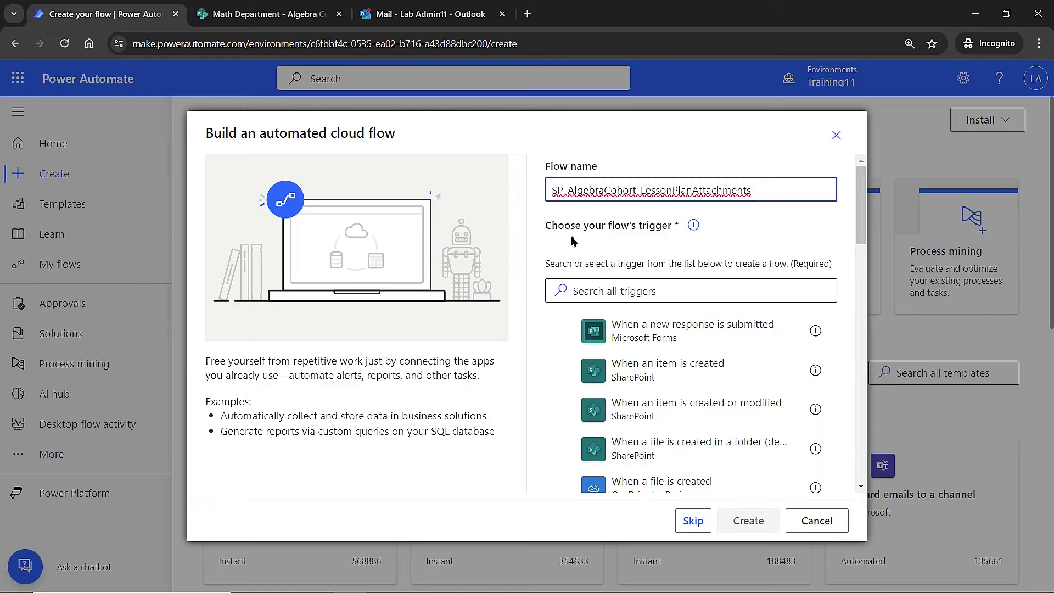
# Create the flow with the SharePoint trigger "When an item is created" and turn off the new designer
pyautogui.click(557, 371)
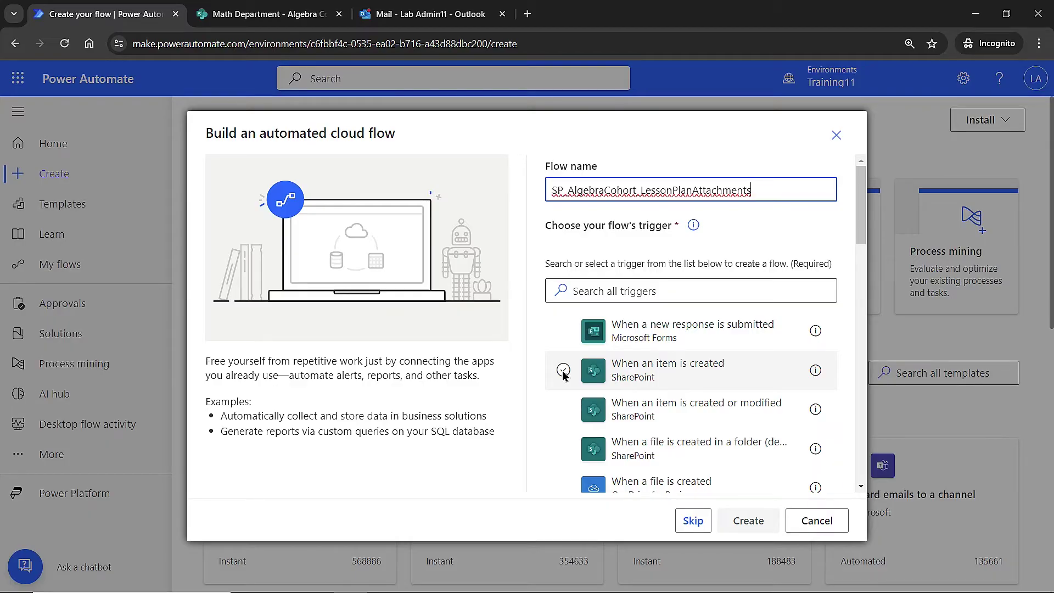
pyautogui.click(564, 371)
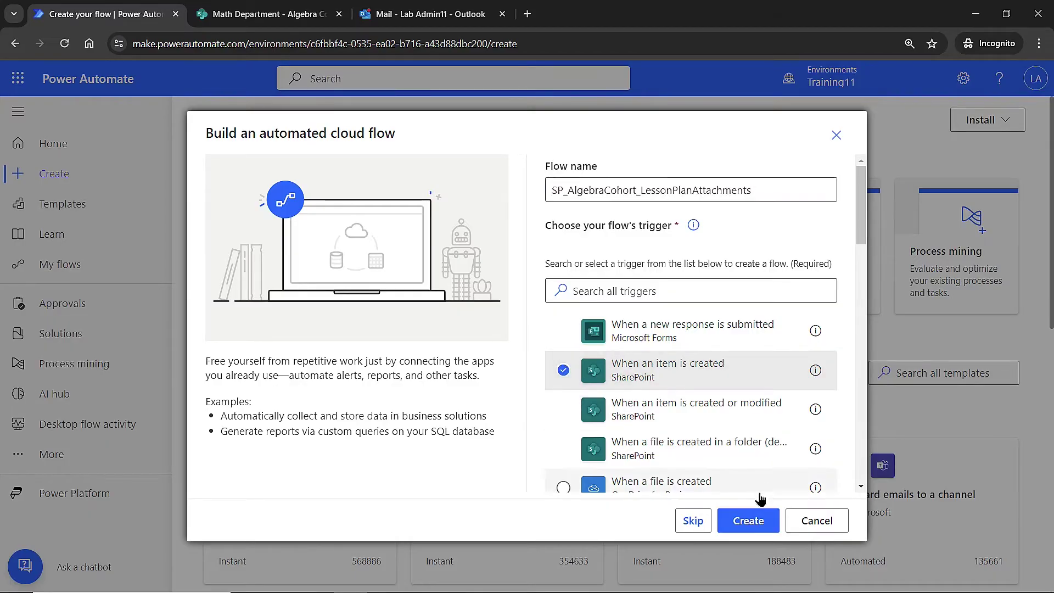
pyautogui.click(754, 524)
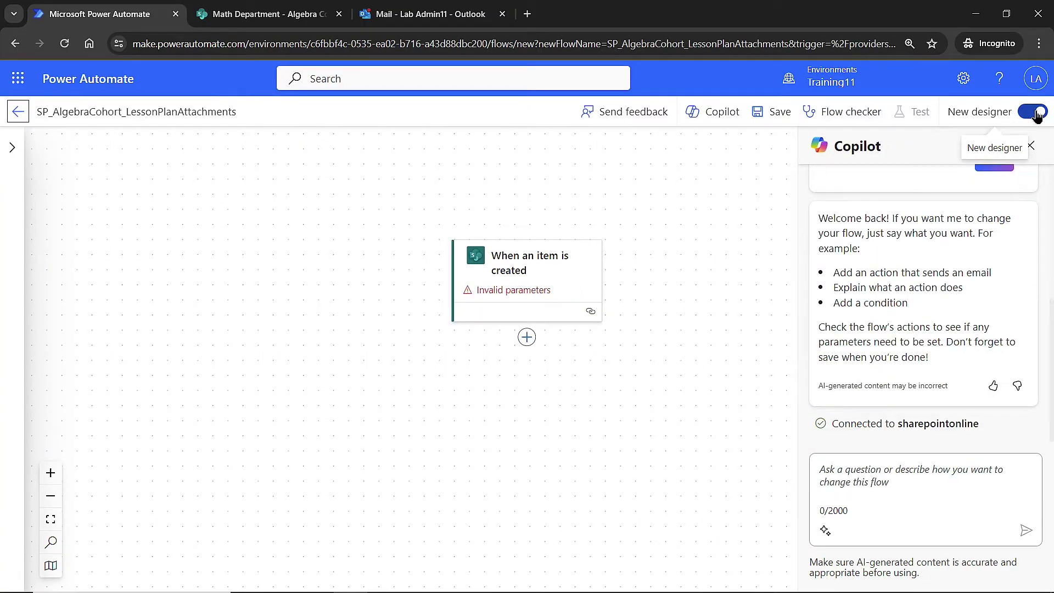
pyautogui.click(1037, 113)
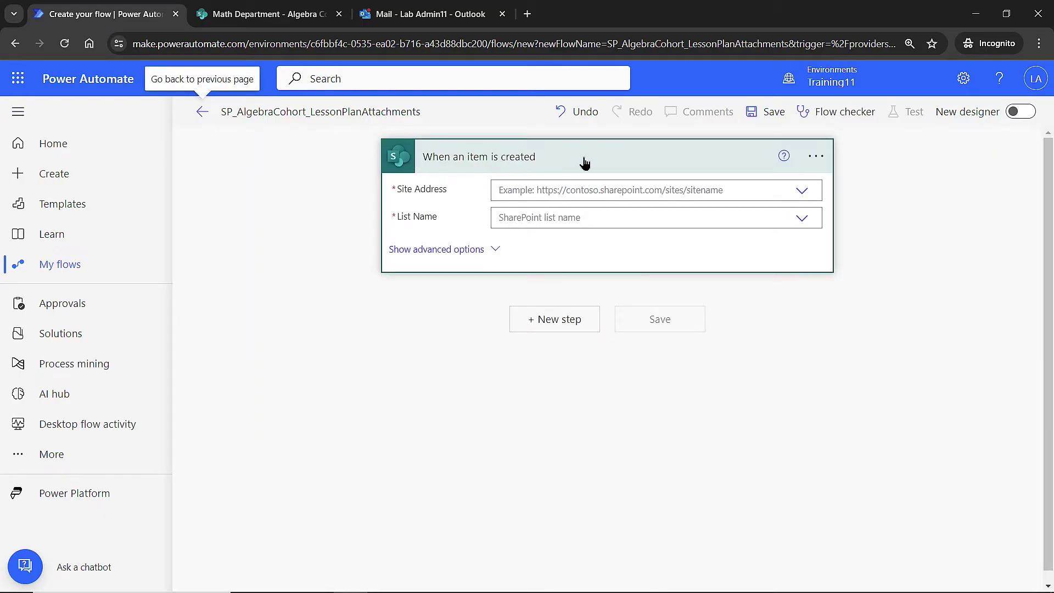
# Rename the trigger to "When an item is created - New lesson plan record made"
pyautogui.click(817, 158)
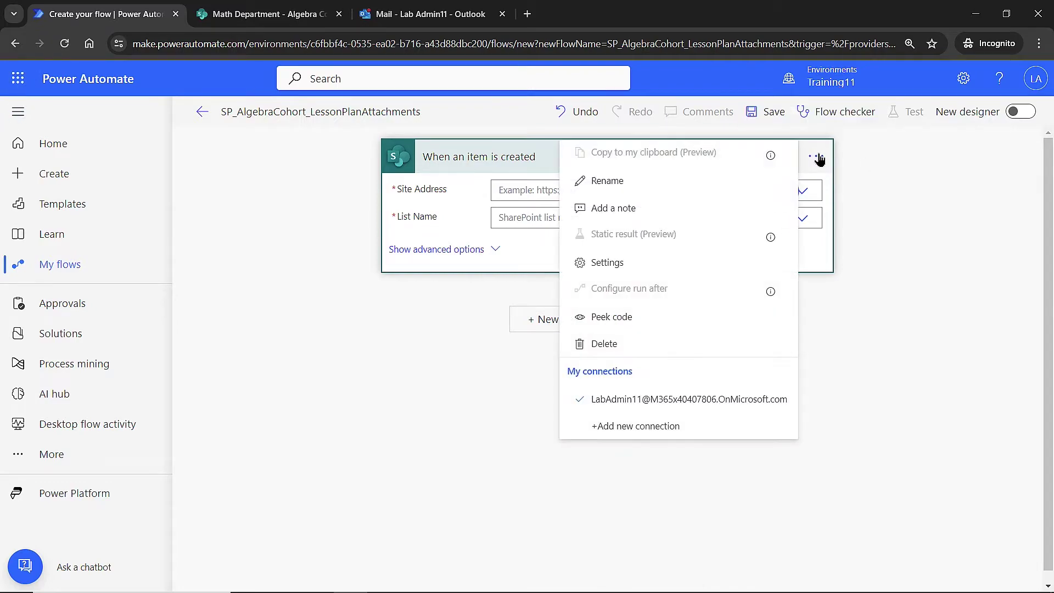
pyautogui.click(605, 184)
pyautogui.click(560, 161)
pyautogui.write('- New lesson plan record made')
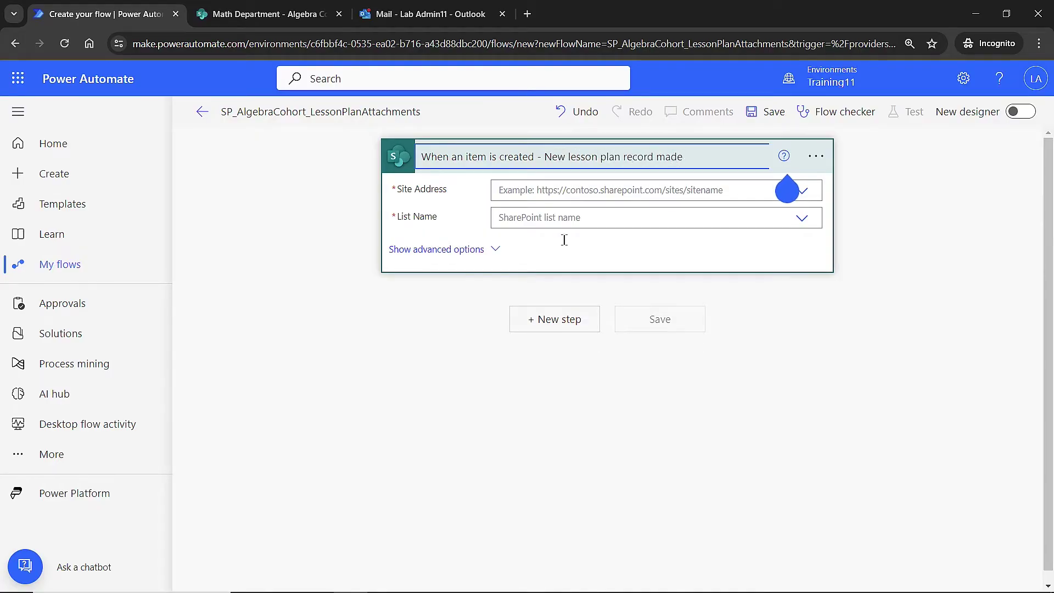
pyautogui.click(700, 250)
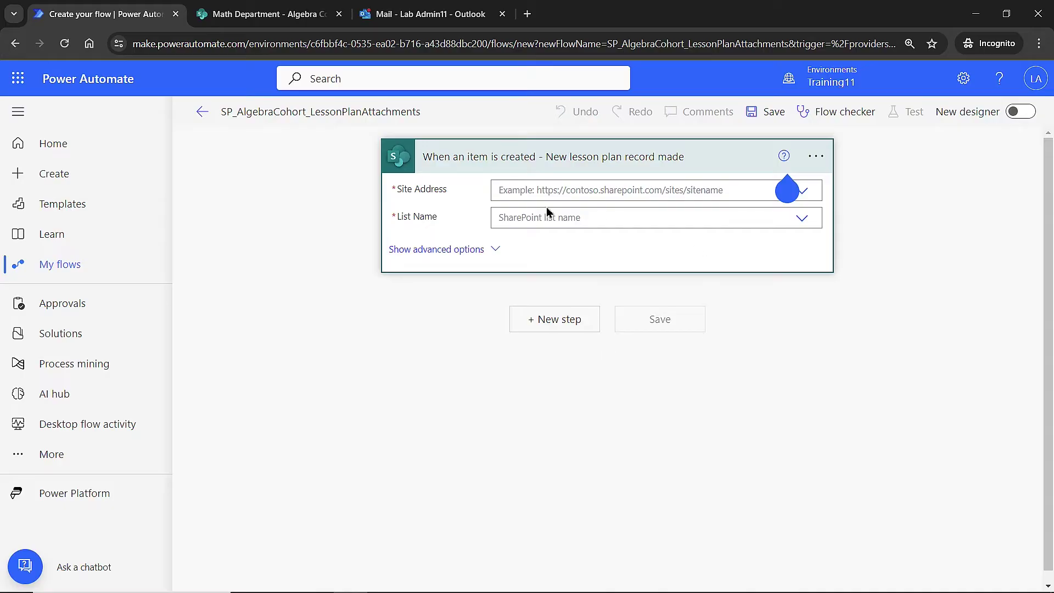
# Switch to SharePoint and copy the web address of the Math Department site's home page
pyautogui.click(806, 193)
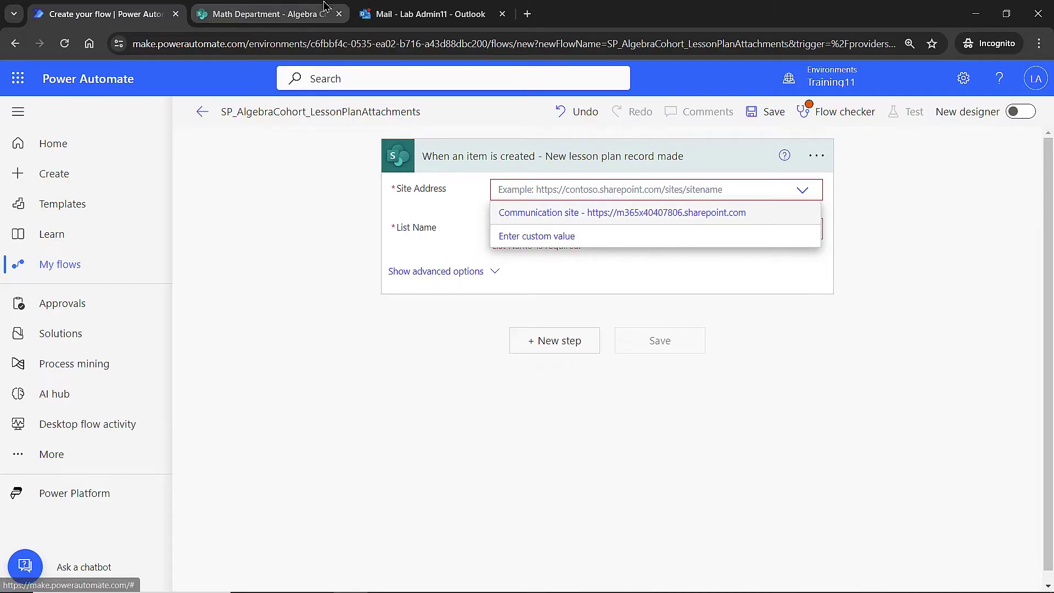
pyautogui.click(301, 18)
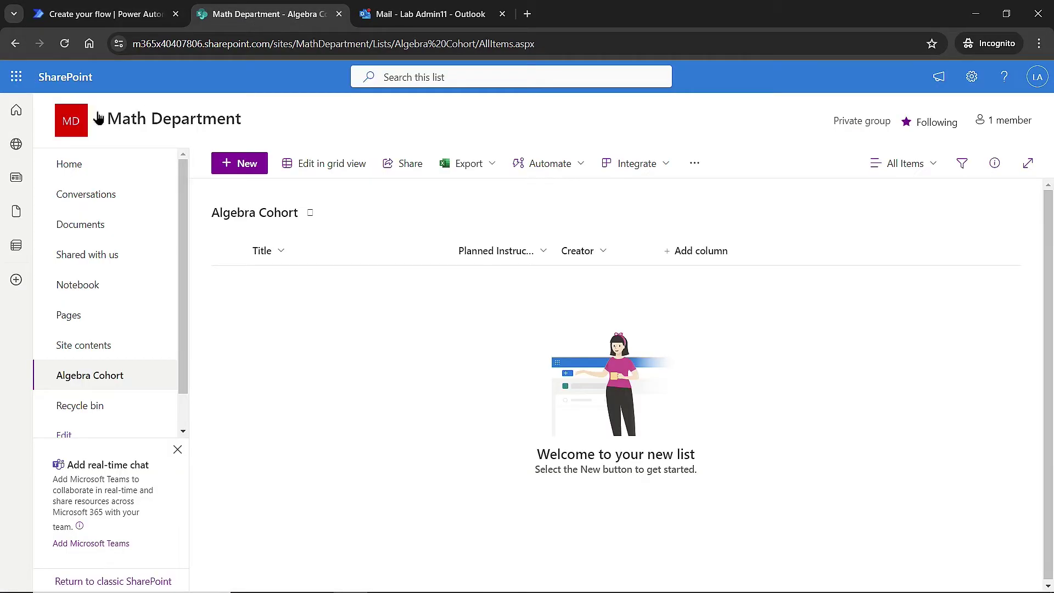
pyautogui.click(92, 173)
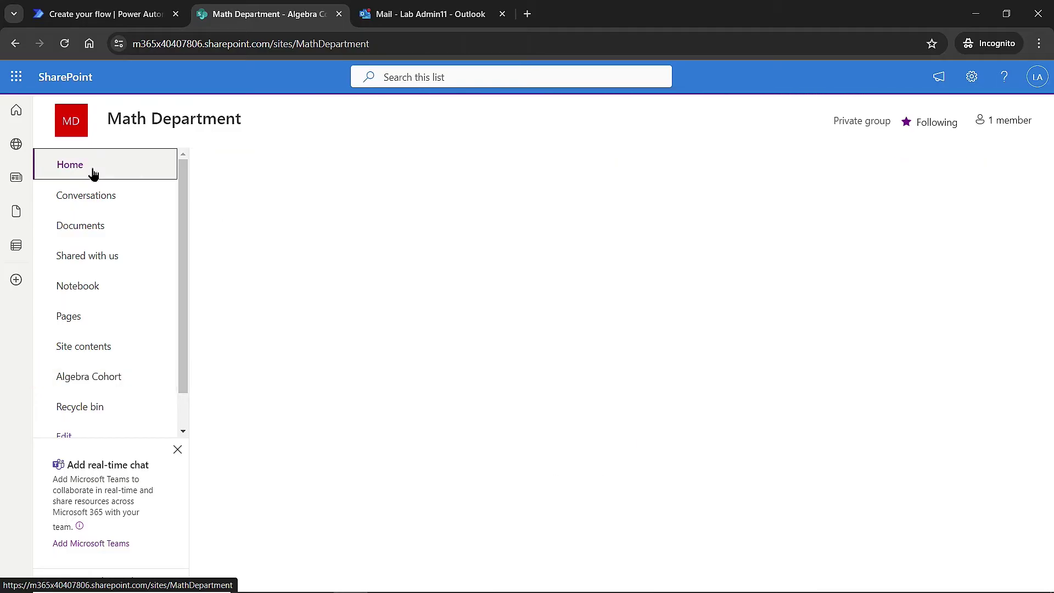
pyautogui.click(354, 44)
pyautogui.hotkey('ctrl', 'c')
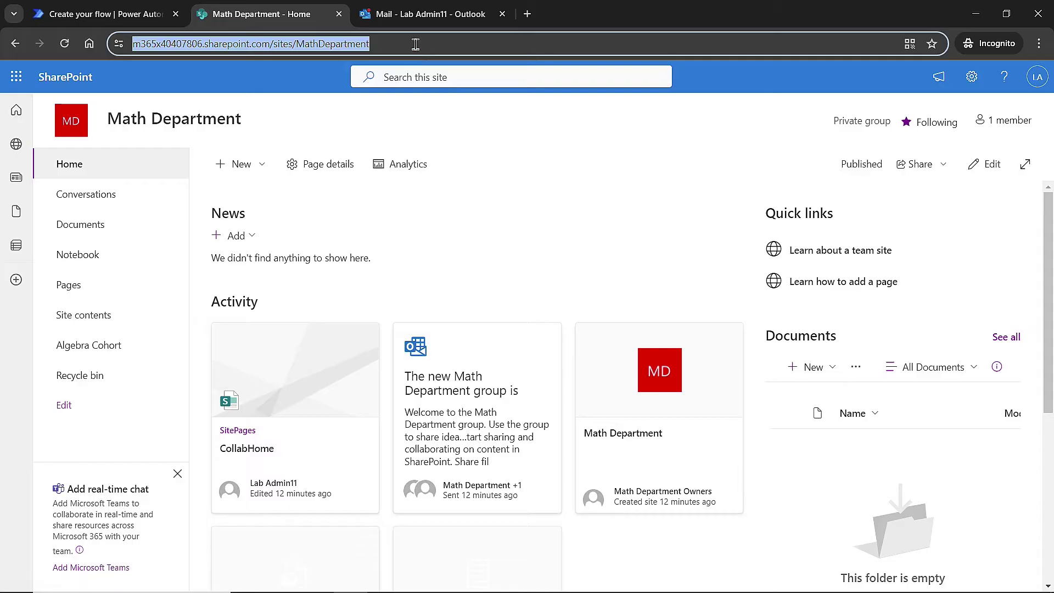
# Back in Power Automate, paste the copied Math Department URL as the trigger's custom Site Address and set List Name to Algebra Cohort
pyautogui.click(117, 19)
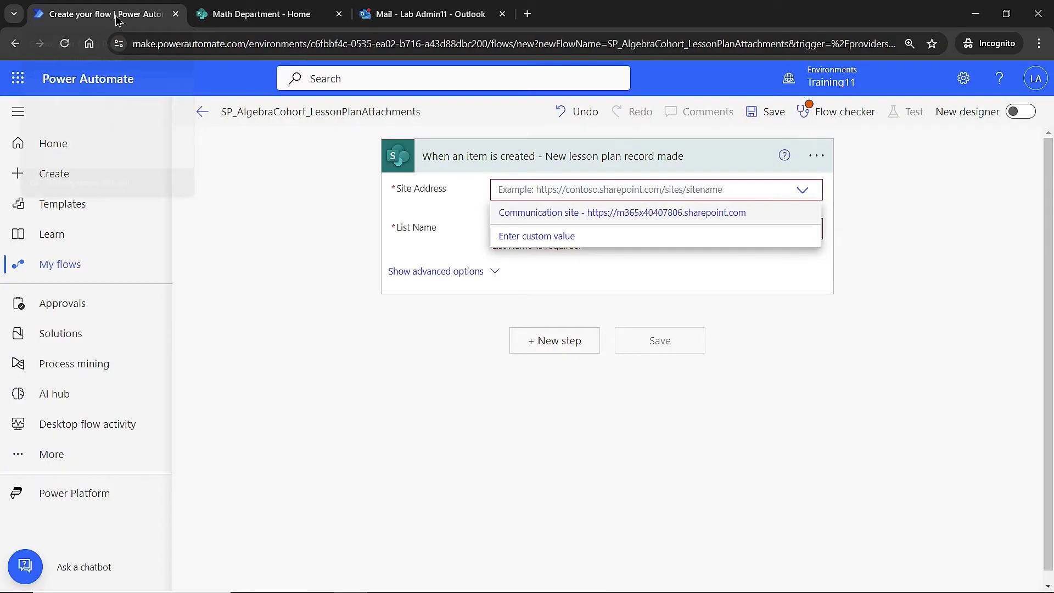
pyautogui.click(551, 237)
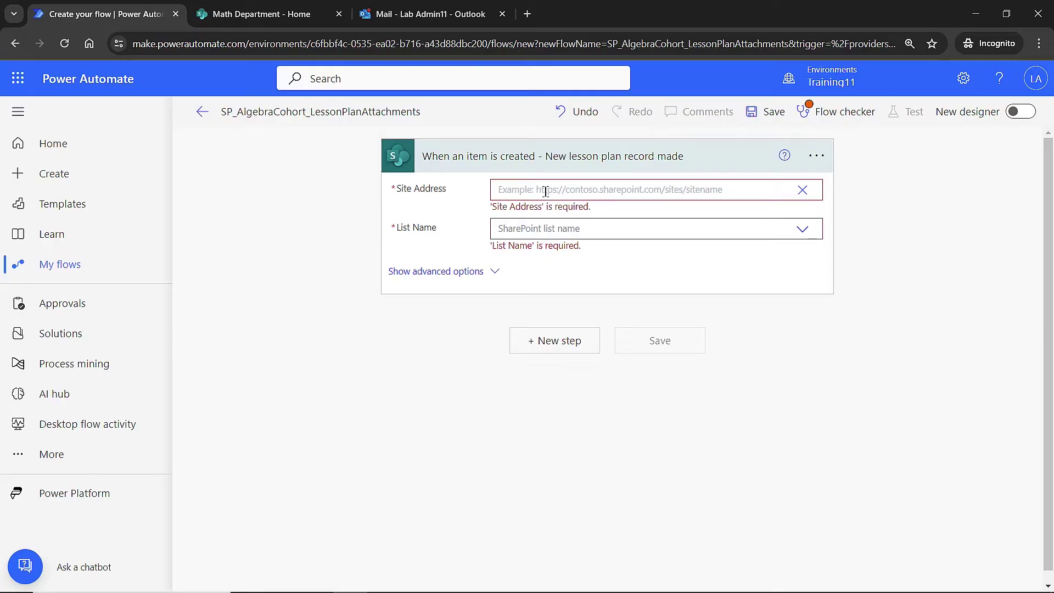
pyautogui.hotkey('ctrl', 'v')
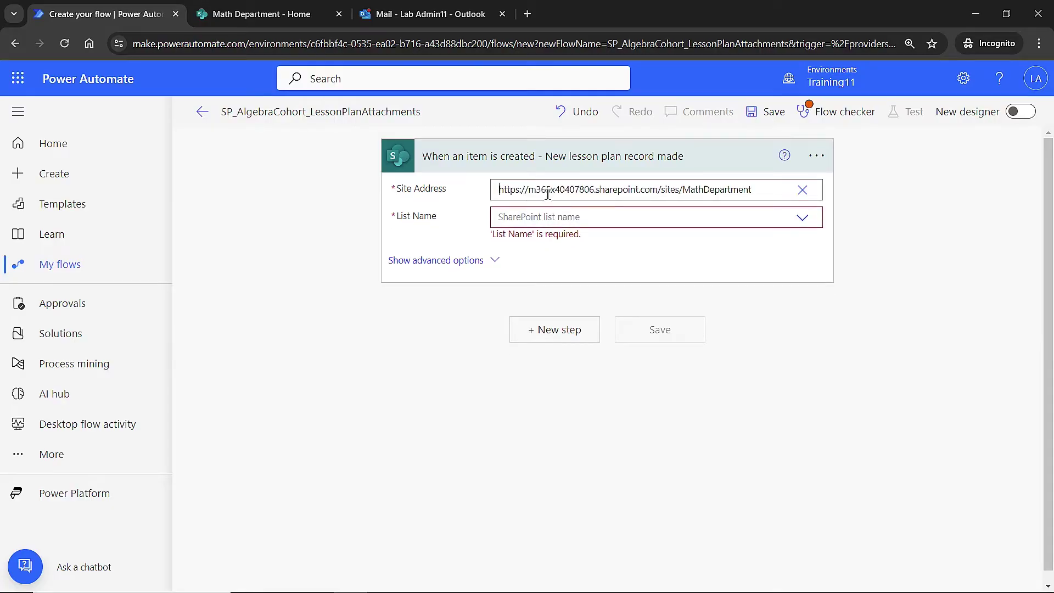
pyautogui.click(737, 268)
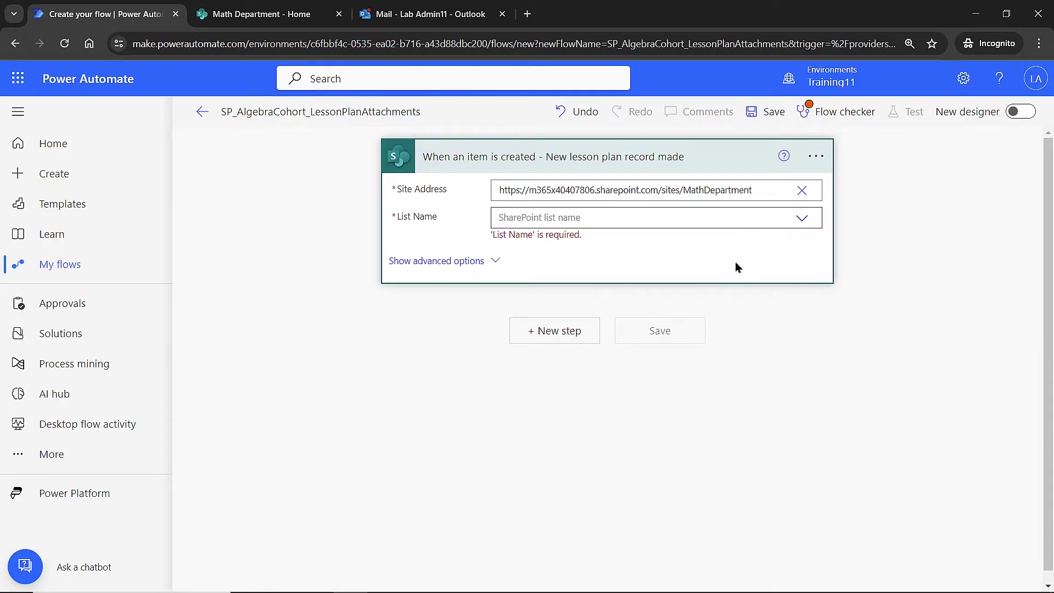
pyautogui.click(803, 225)
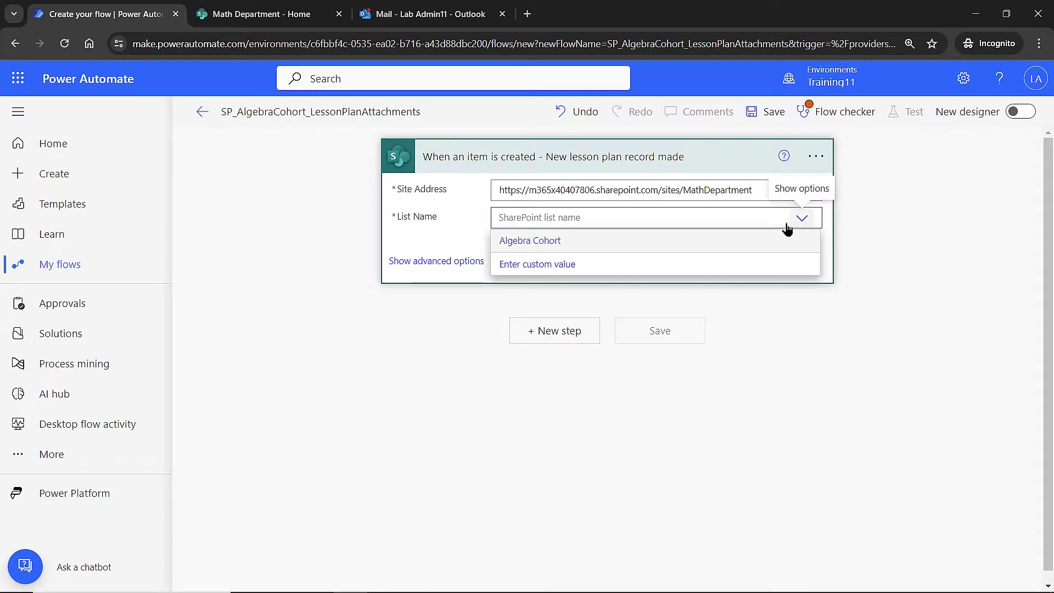
pyautogui.click(534, 247)
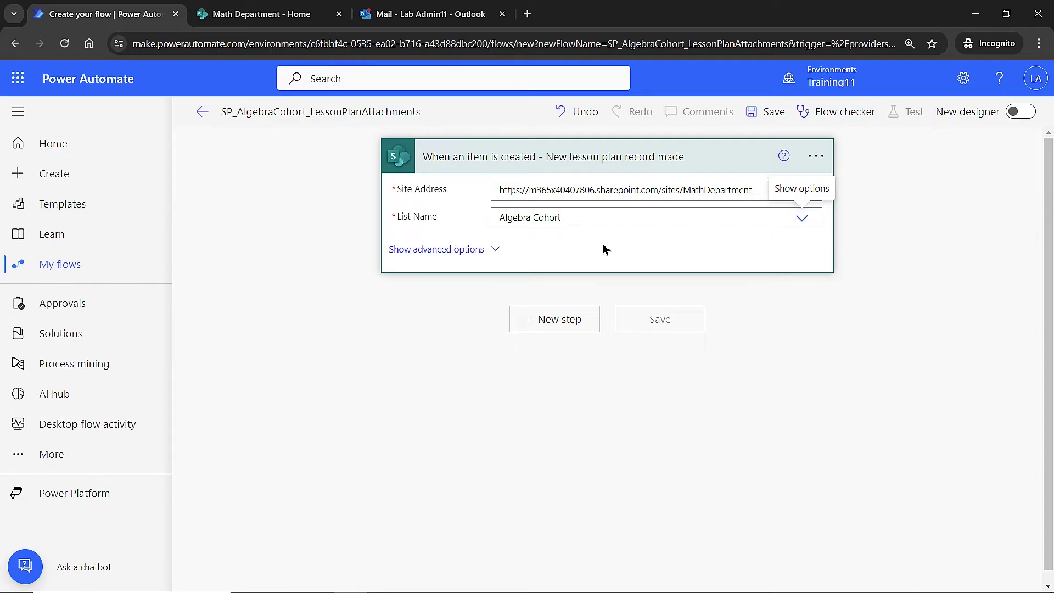
# Add the SharePoint "Get attachments" action after the trigger, finding it with the search "get attach"
pyautogui.click(556, 324)
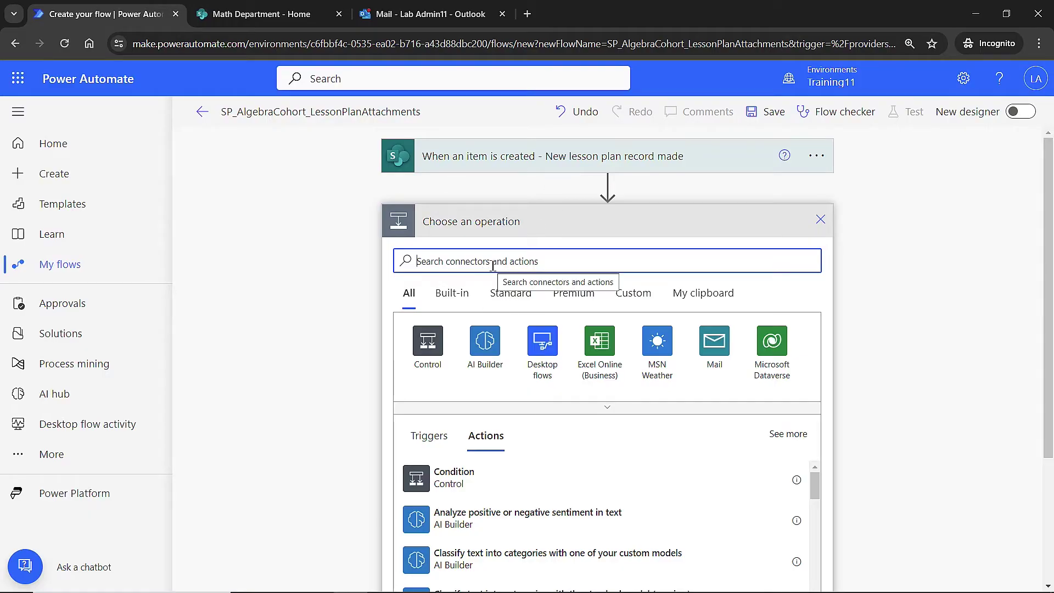
pyautogui.write('get attach')
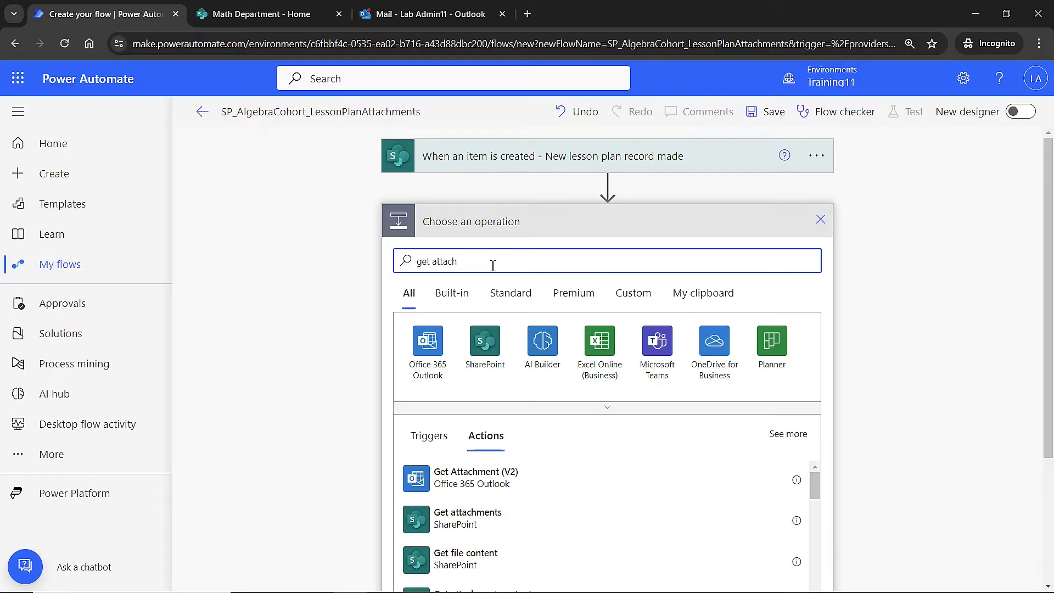
pyautogui.click(492, 528)
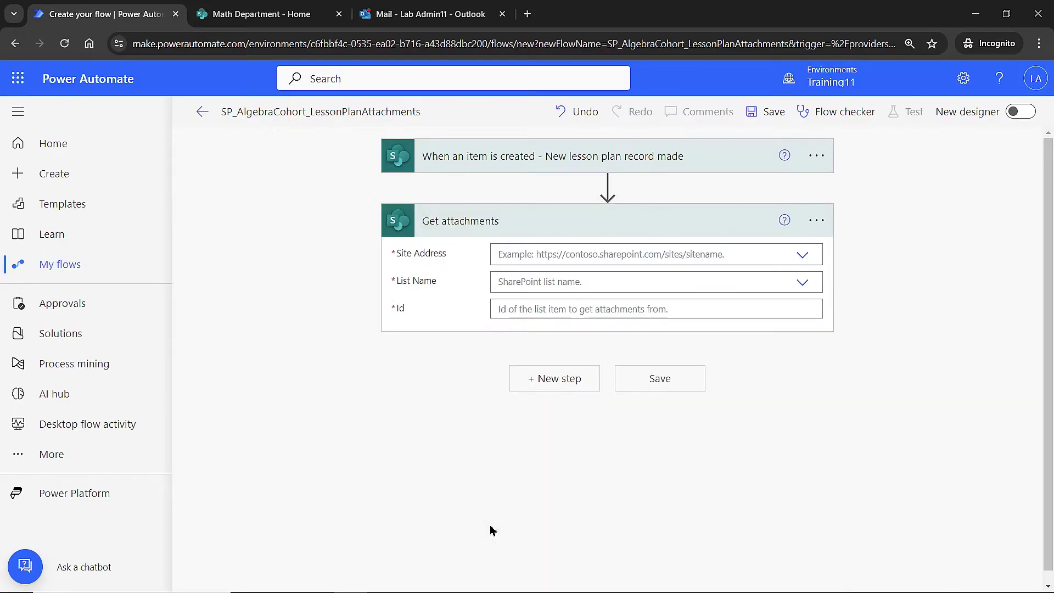
# Rename the new action to "Get attachments - getting attachments from record created"
pyautogui.click(818, 220)
pyautogui.click(643, 246)
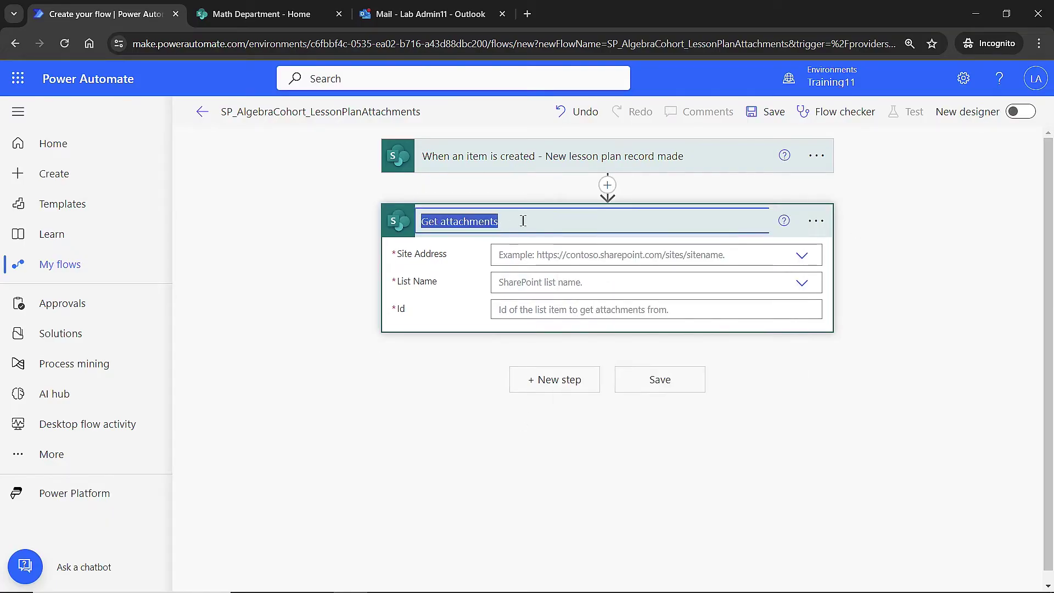
pyautogui.click(523, 222)
pyautogui.write('- get')
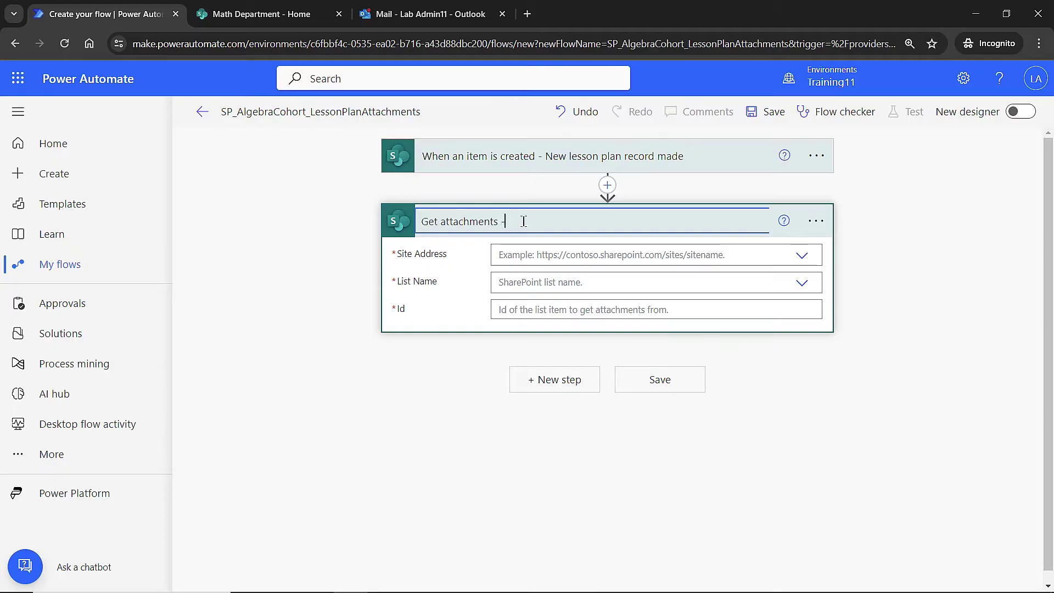
pyautogui.write('ting atta')
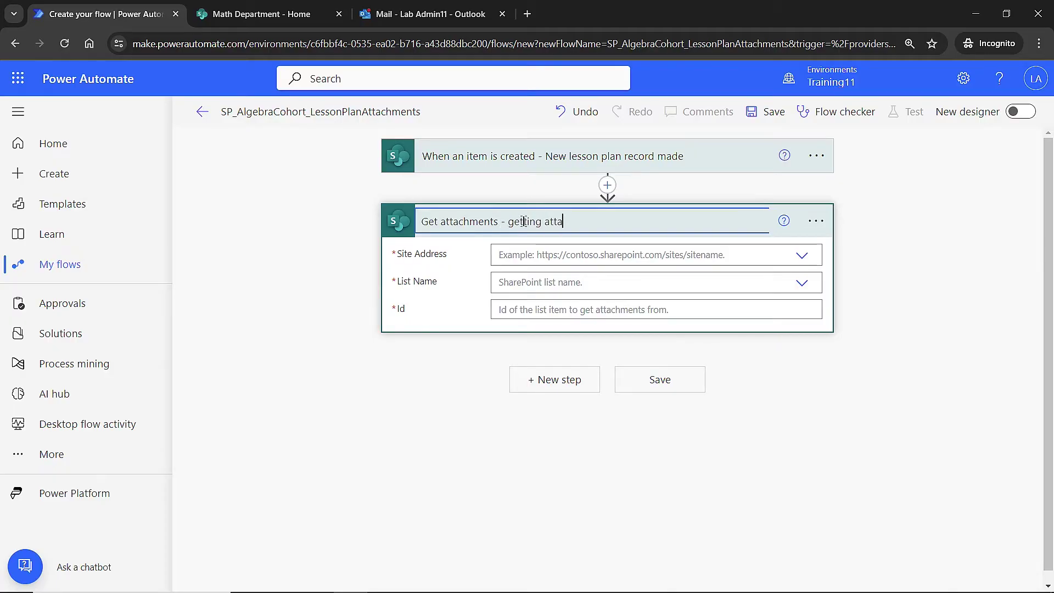
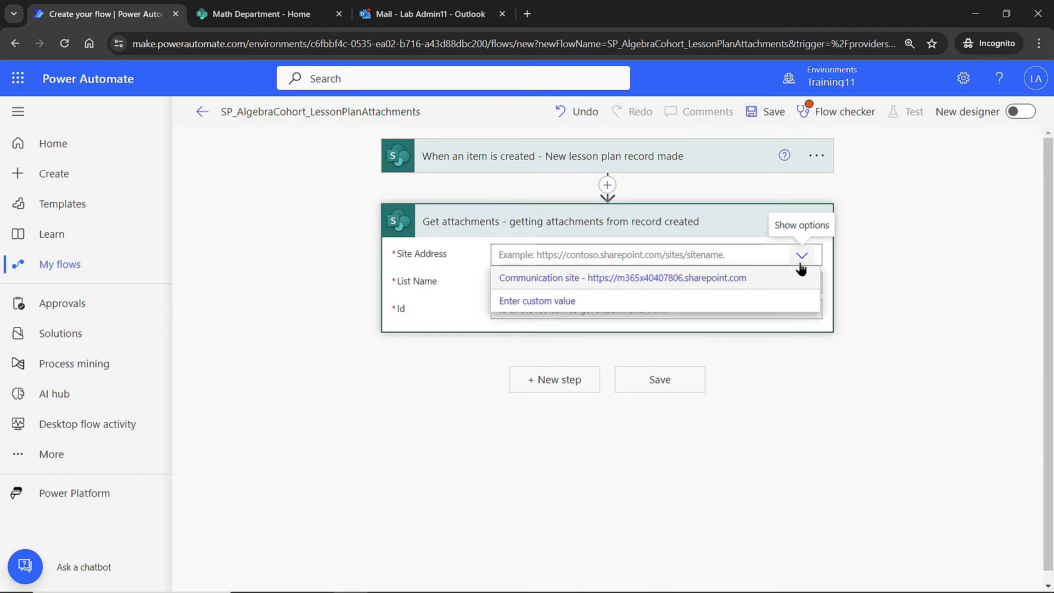
pyautogui.click(538, 302)
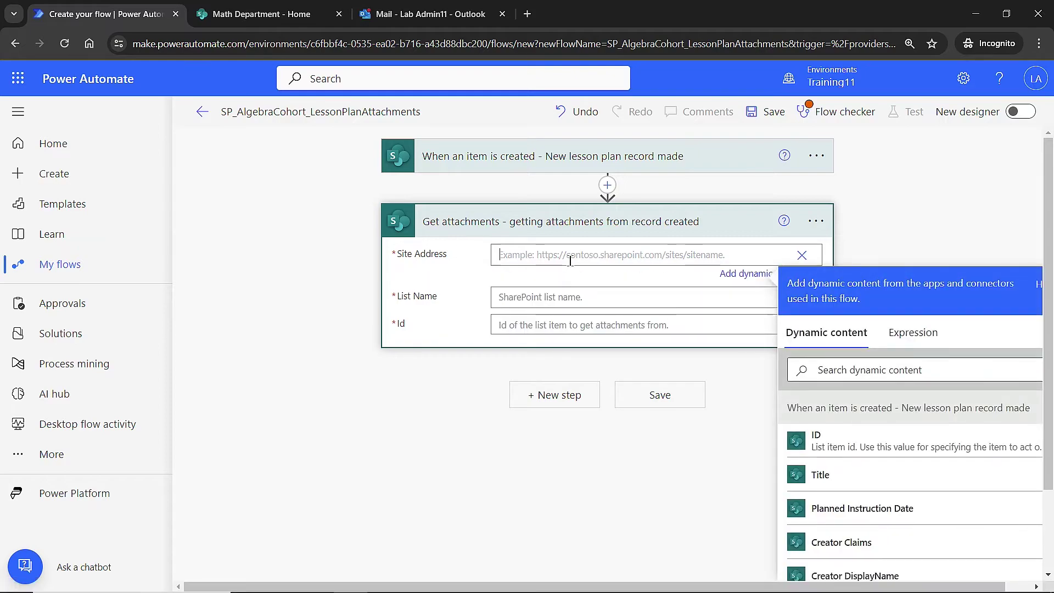
pyautogui.write('https://m365x40407806.sharepoint.com/sites/MathDepartment')
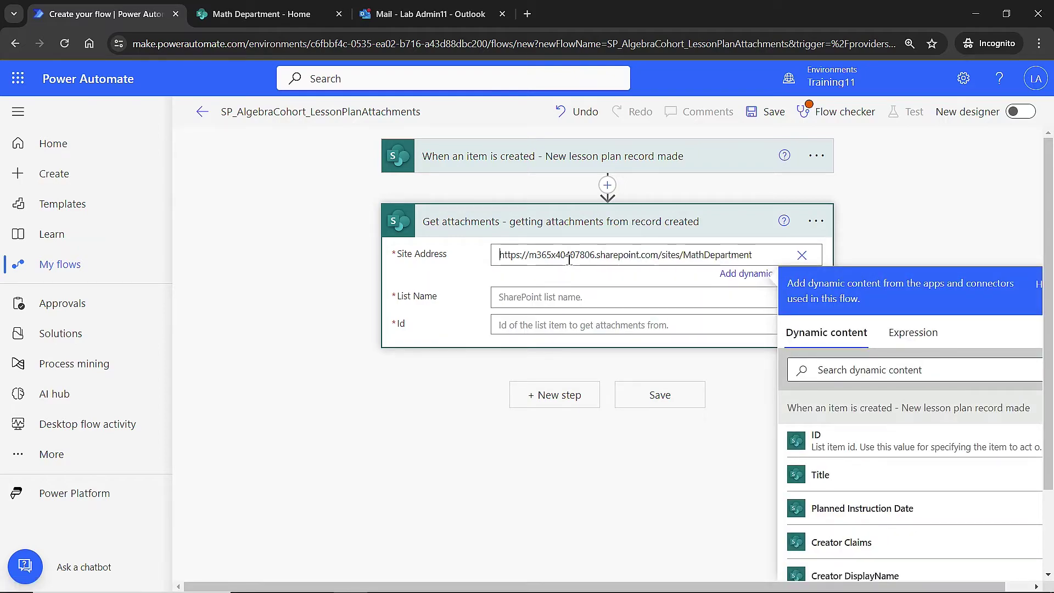
pyautogui.click(631, 297)
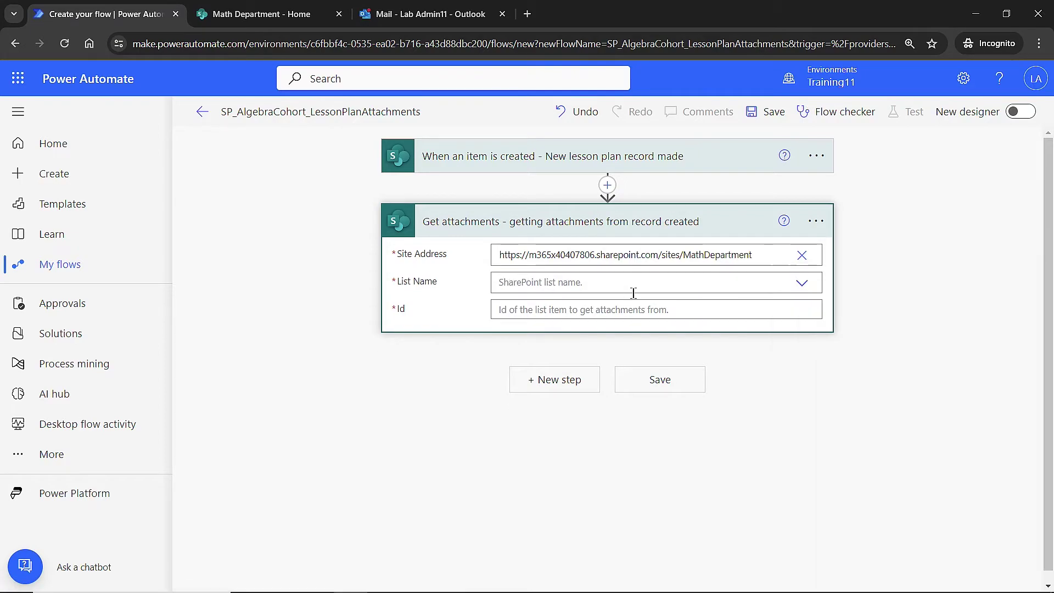
# Set the Get attachments action's List Name to Algebra Cohort and its Id to the trigger's ID dynamic content
pyautogui.click(802, 283)
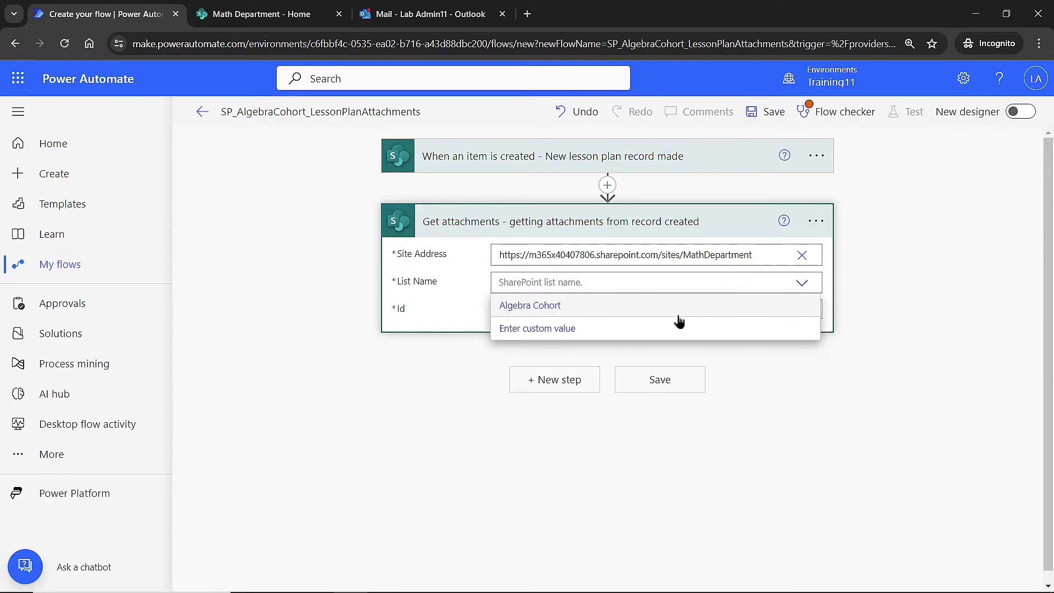
pyautogui.click(570, 314)
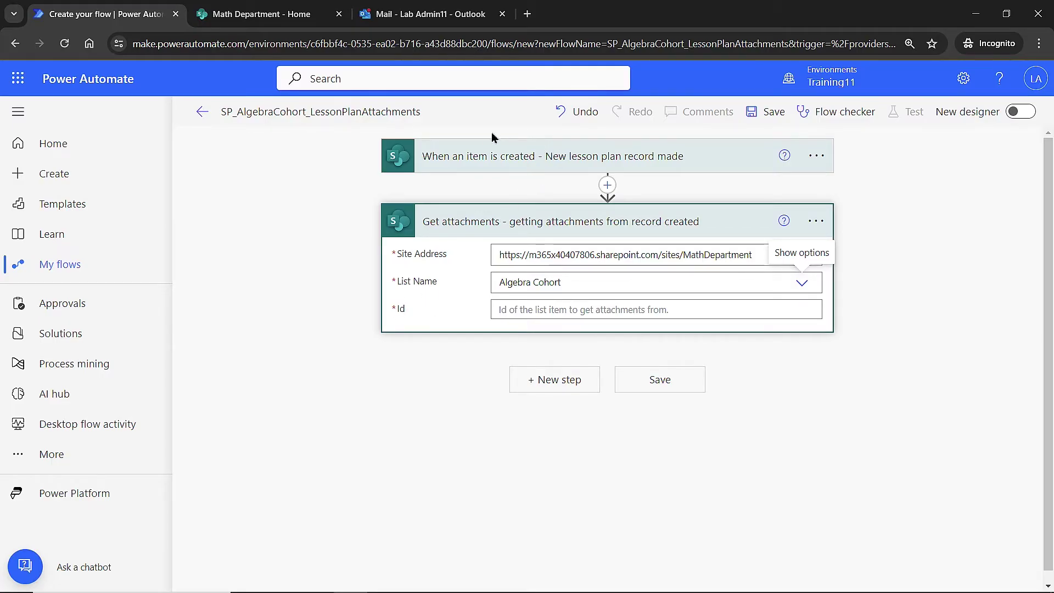
pyautogui.click(528, 311)
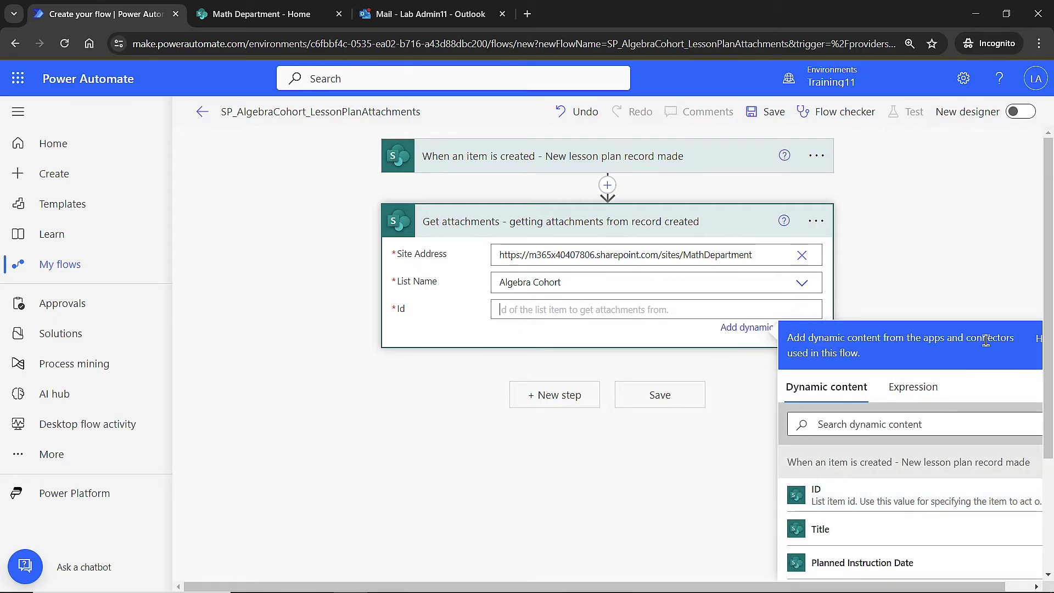
pyautogui.scroll(-2, 972, 412)
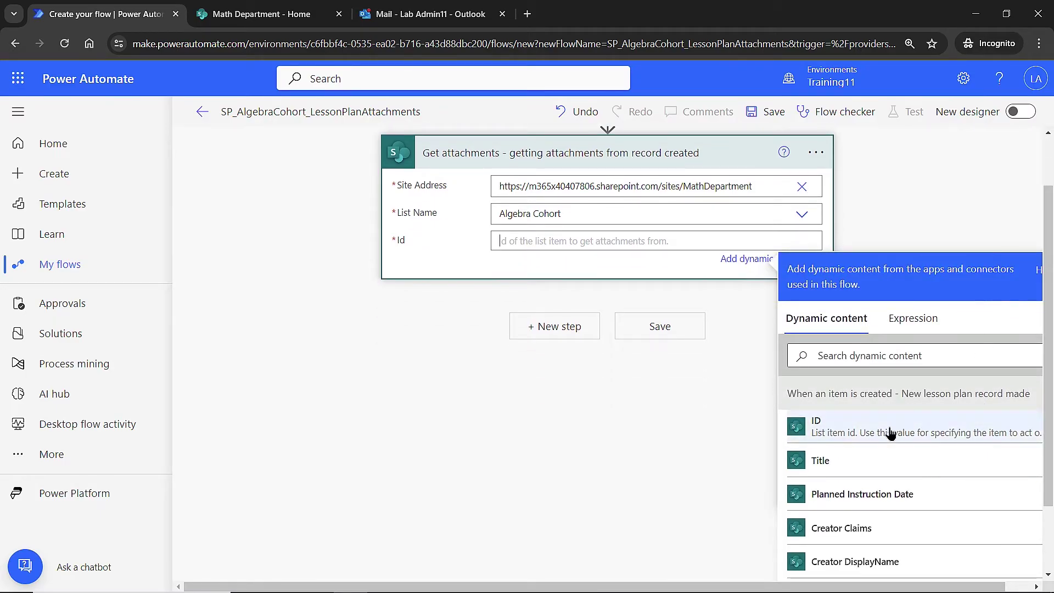
pyautogui.click(835, 433)
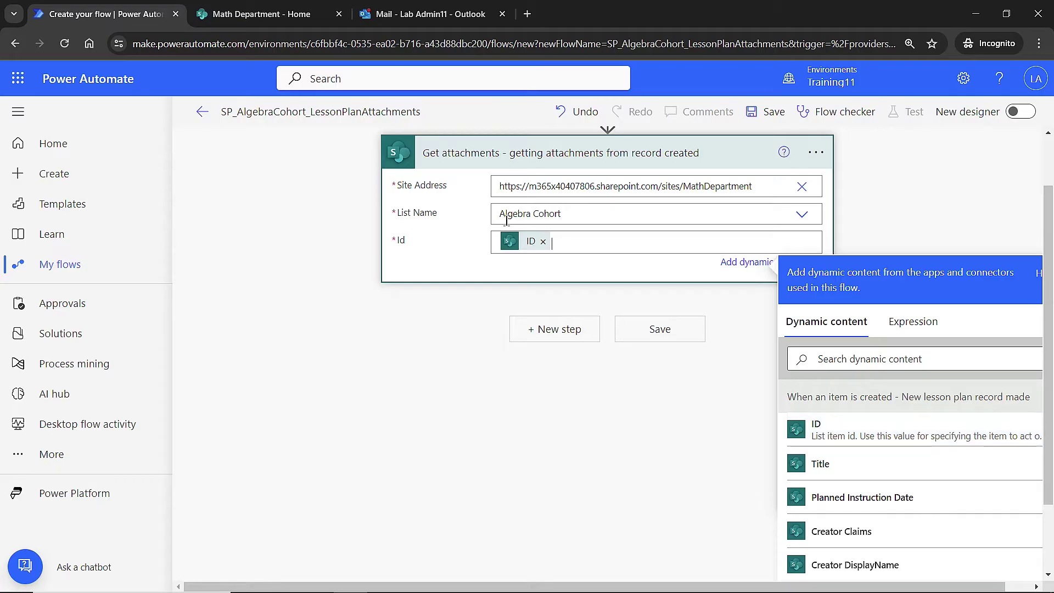
pyautogui.click(432, 321)
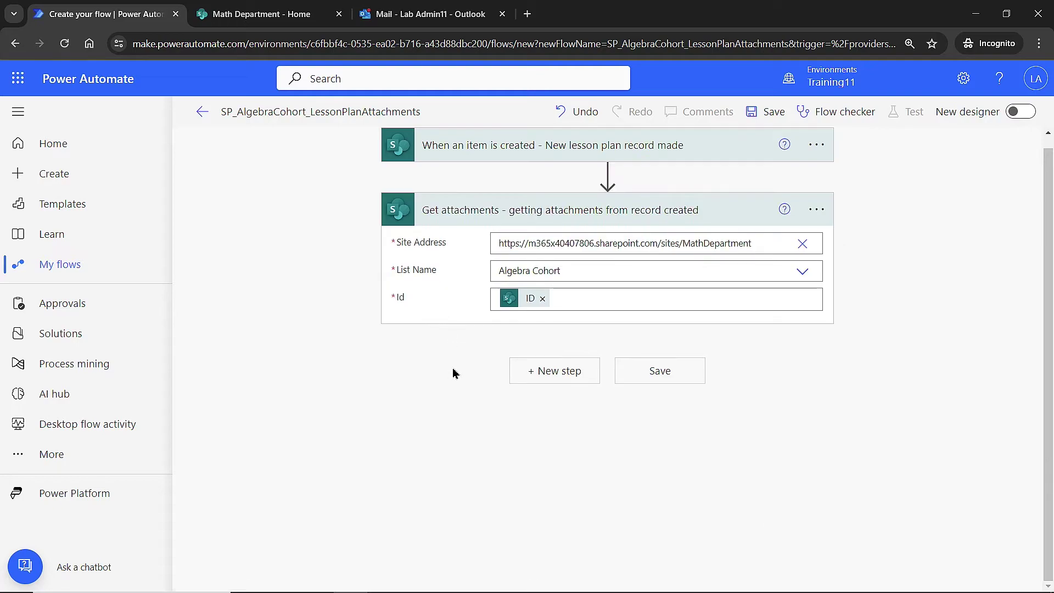
# Add the SharePoint "Get file content" action after Get attachments, finding it with the search "get file content"
pyautogui.click(560, 372)
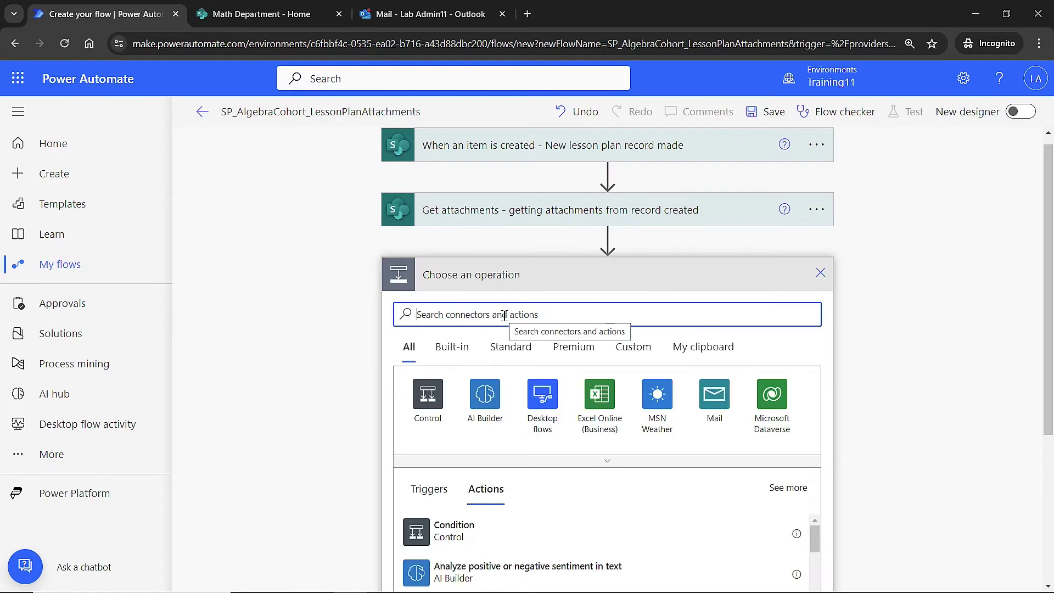
pyautogui.write('get file content')
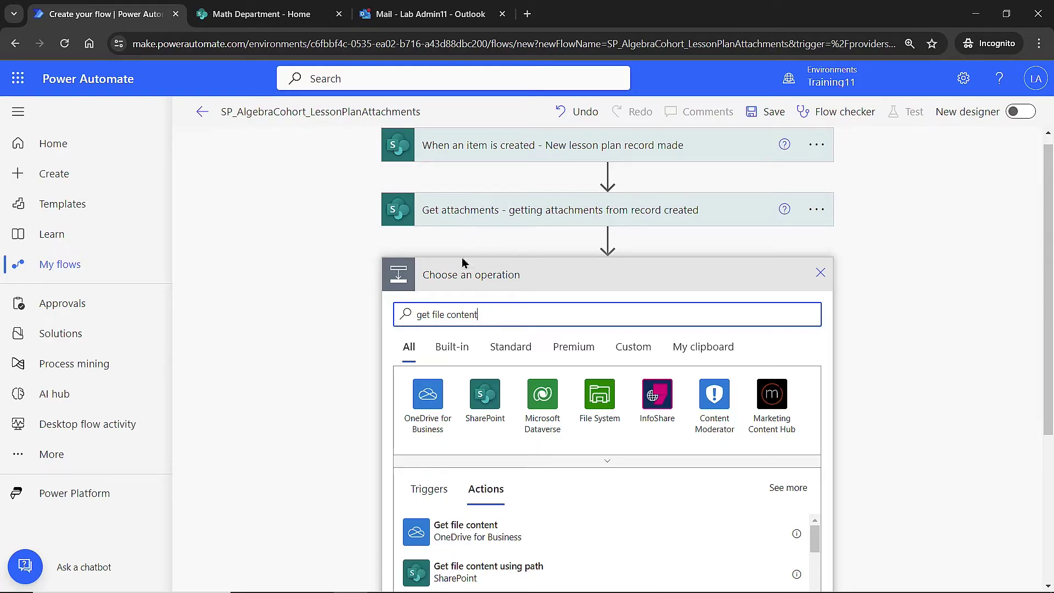
pyautogui.scroll(-1, 384, 472)
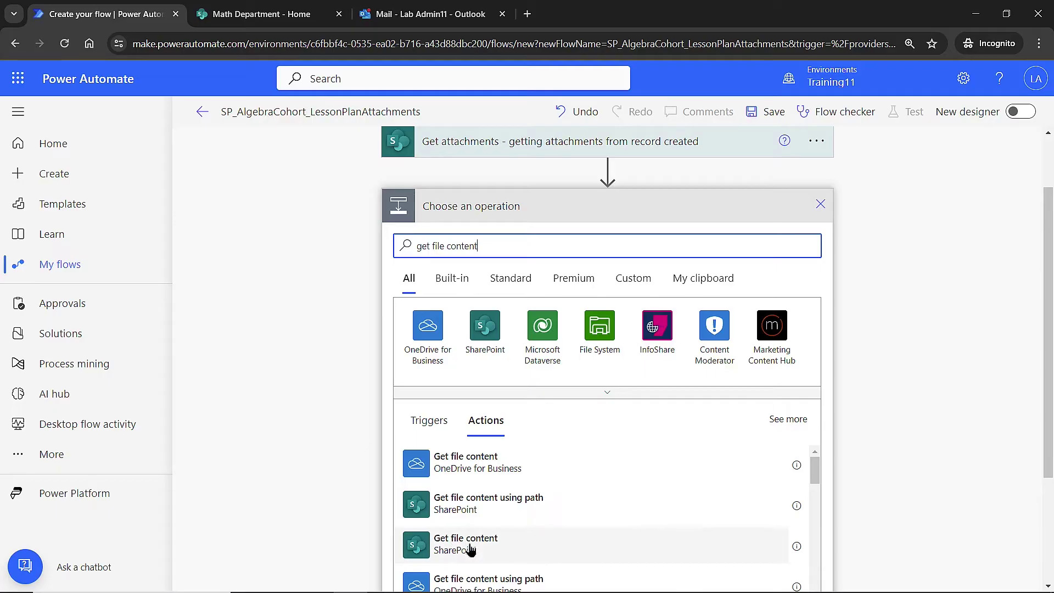
pyautogui.click(470, 549)
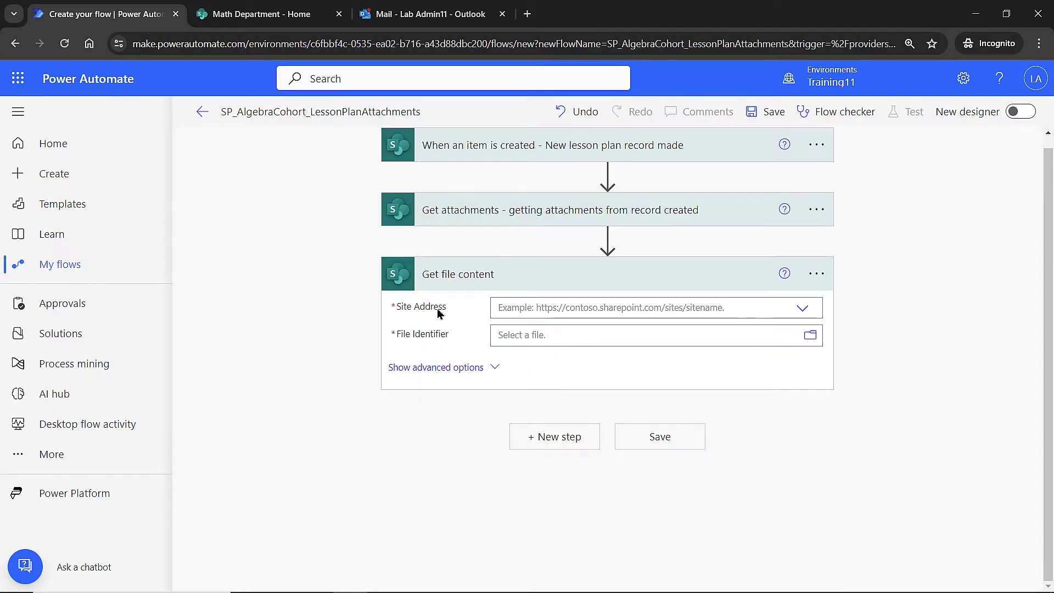
pyautogui.click(804, 309)
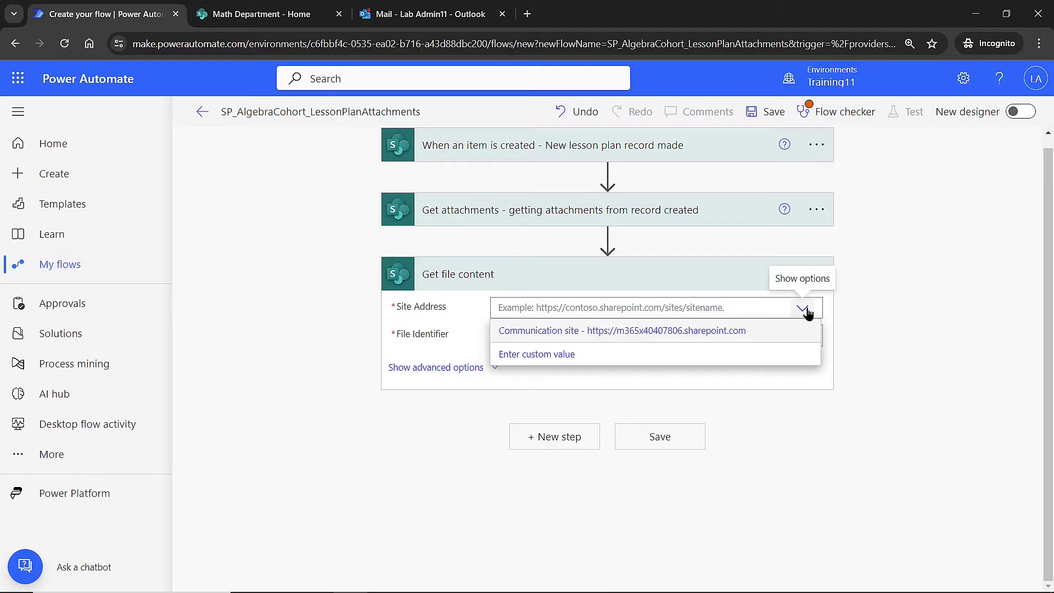
pyautogui.click(550, 362)
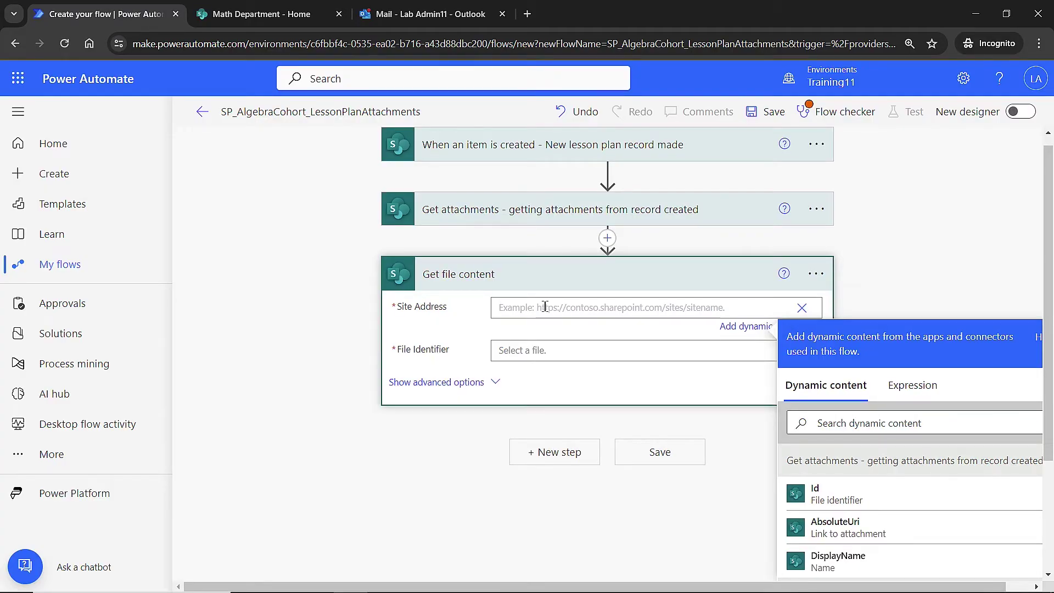
pyautogui.write('https://m365x40407806.sharepoint.com/sites/MathDepartment')
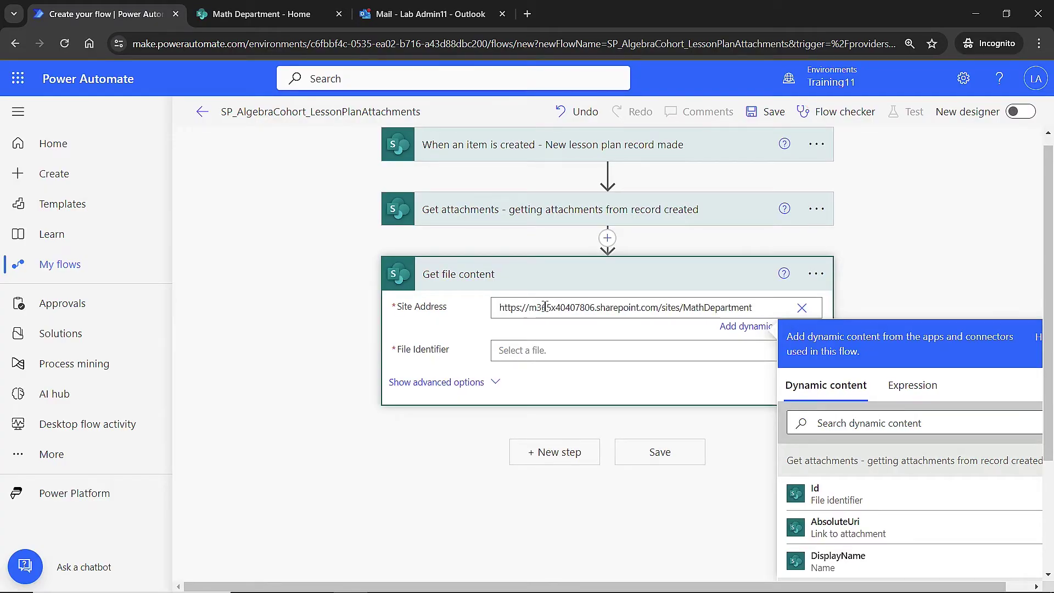
pyautogui.click(561, 361)
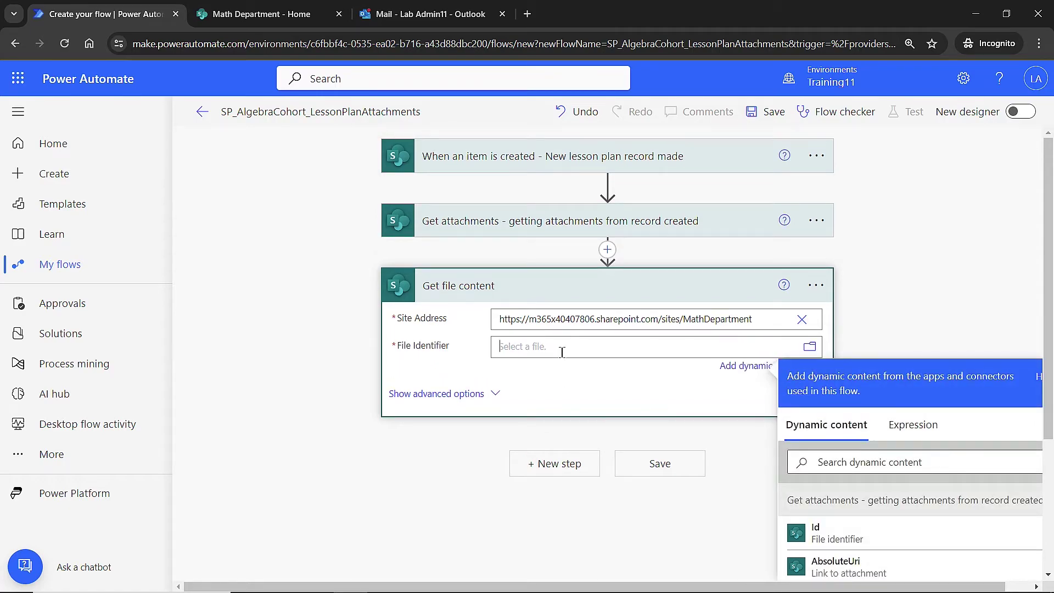
pyautogui.scroll(-3, 927, 286)
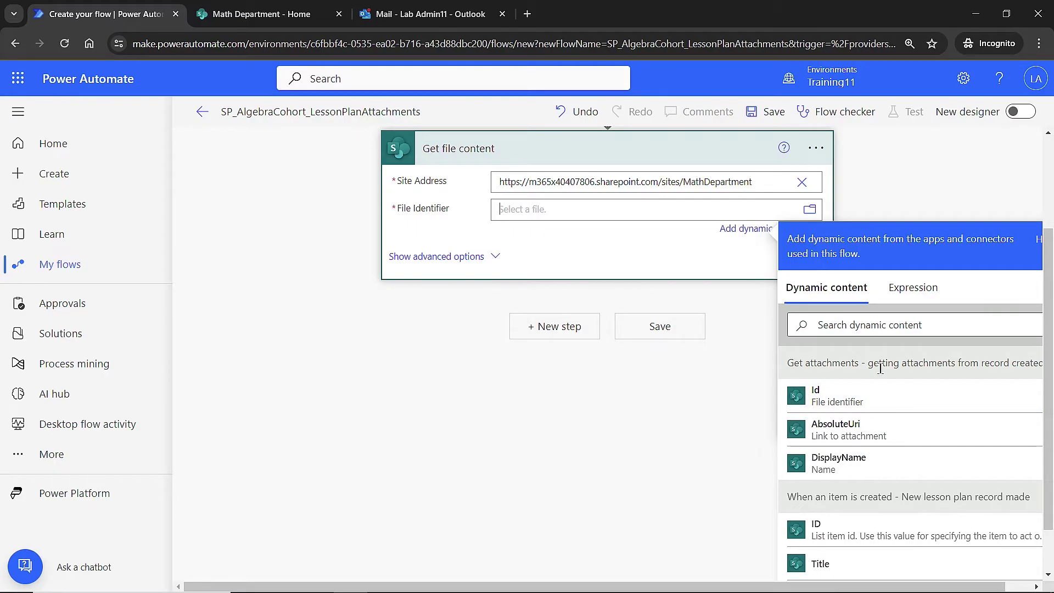
pyautogui.click(830, 396)
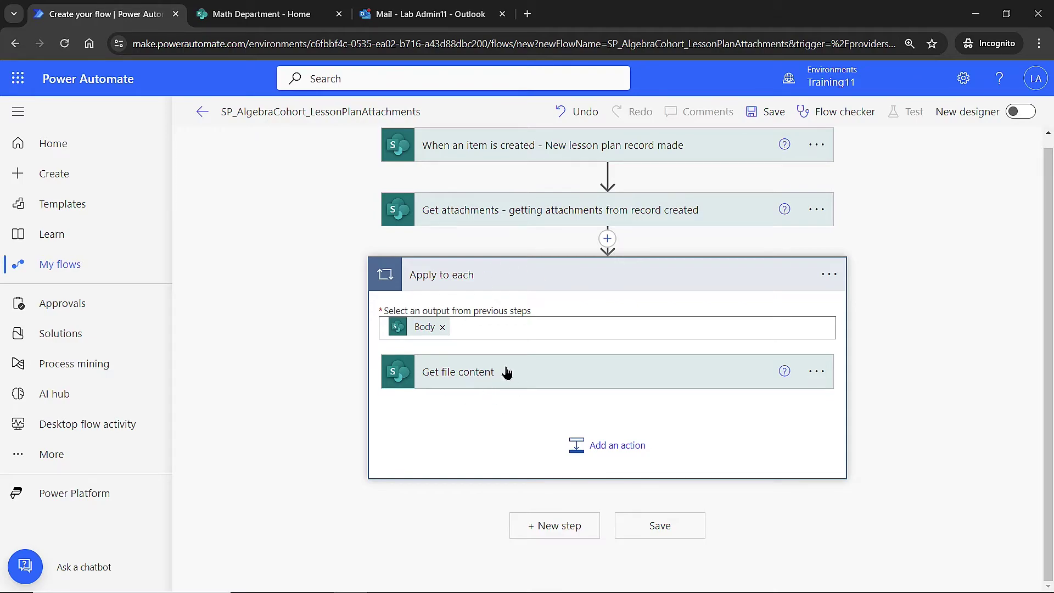
# Add the Office 365 Outlook "Send an email (V2)" action inside the Apply to each loop, finding it with the search "send email"
pyautogui.click(633, 453)
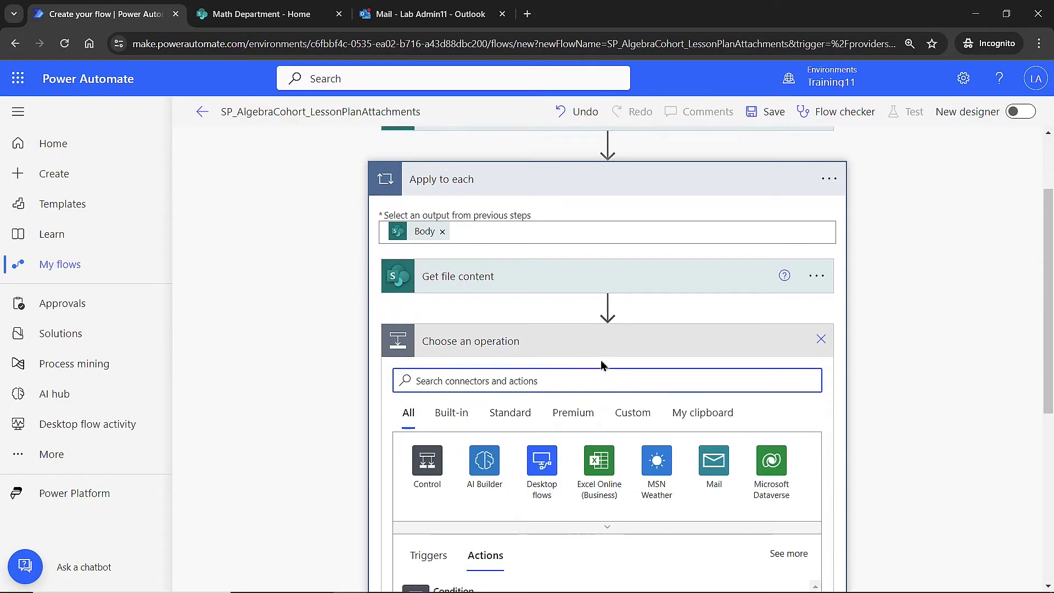
pyautogui.write('send email')
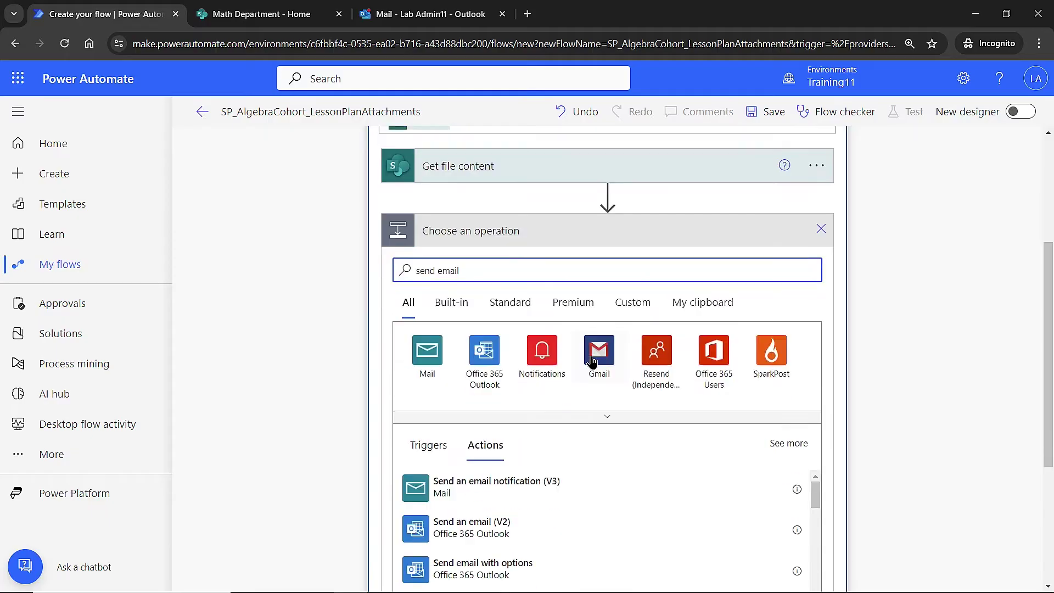
pyautogui.scroll(-1, 593, 362)
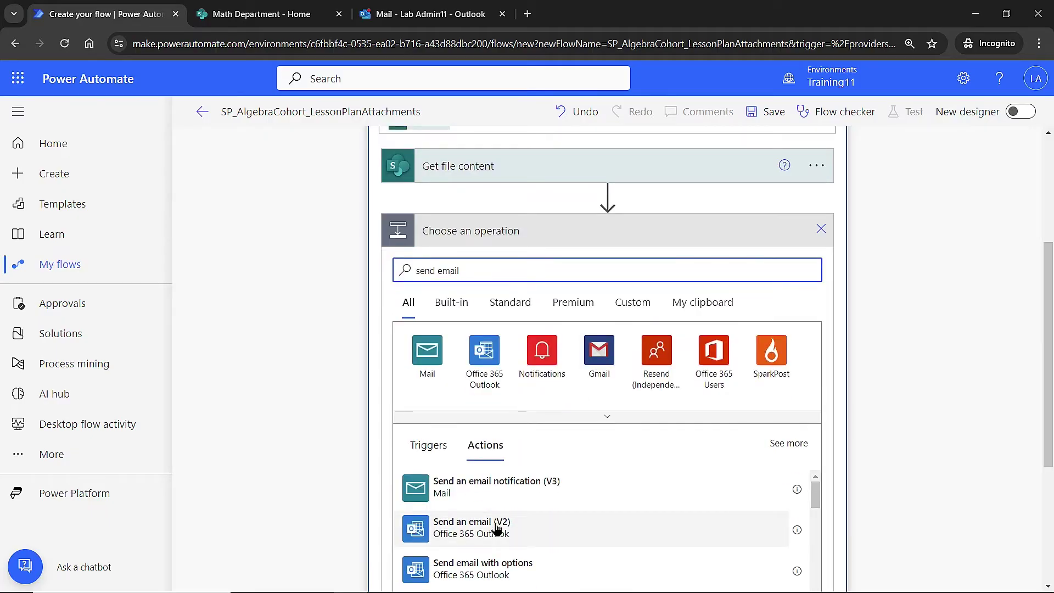
pyautogui.click(496, 528)
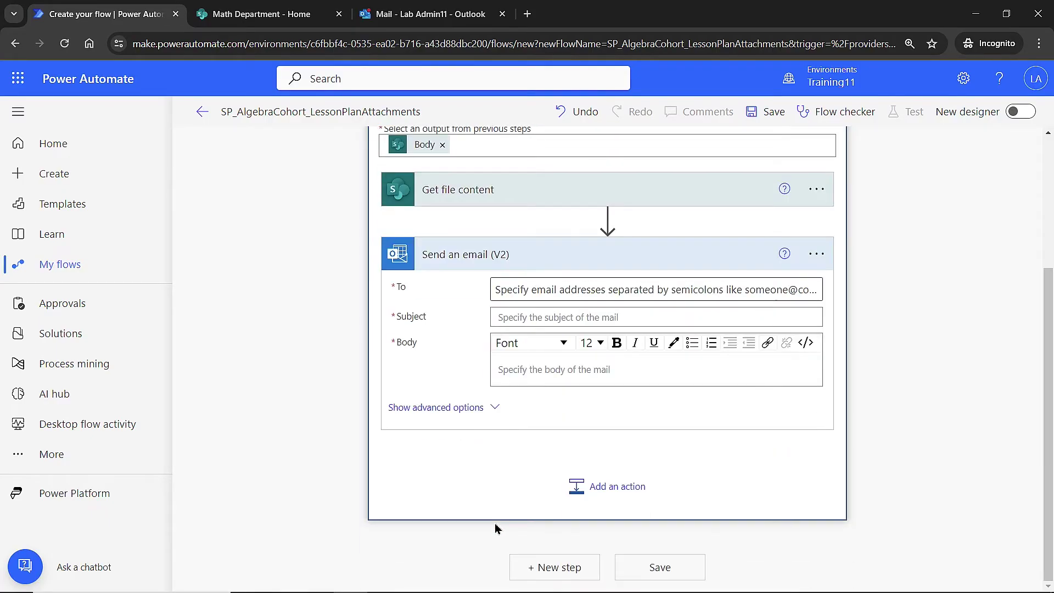
# Address the email to the signed-in lab administrator and a second lab administrator from the suggested people
pyautogui.click(523, 291)
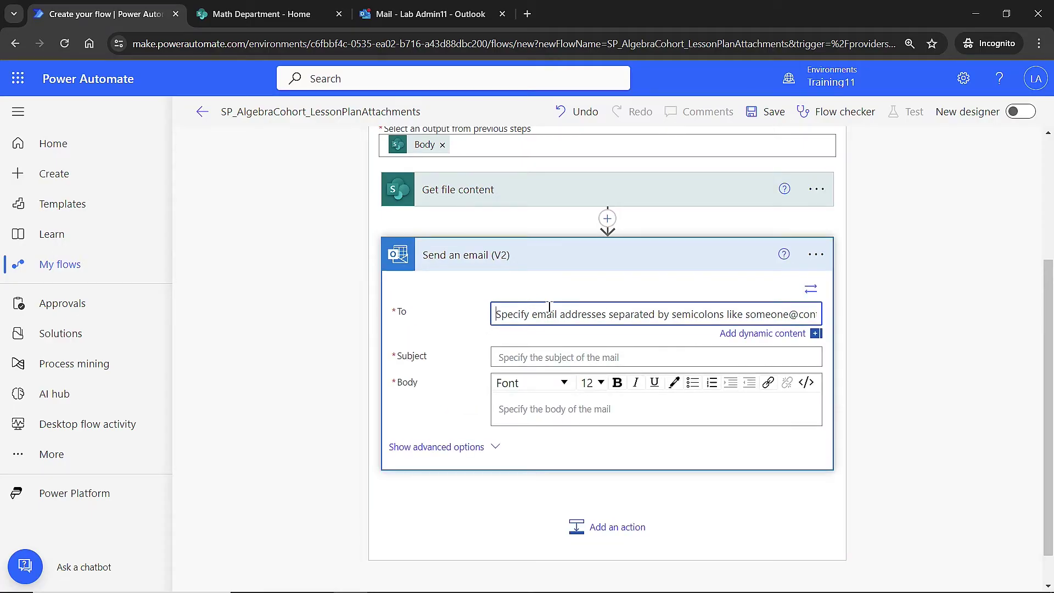
pyautogui.write('labadmin')
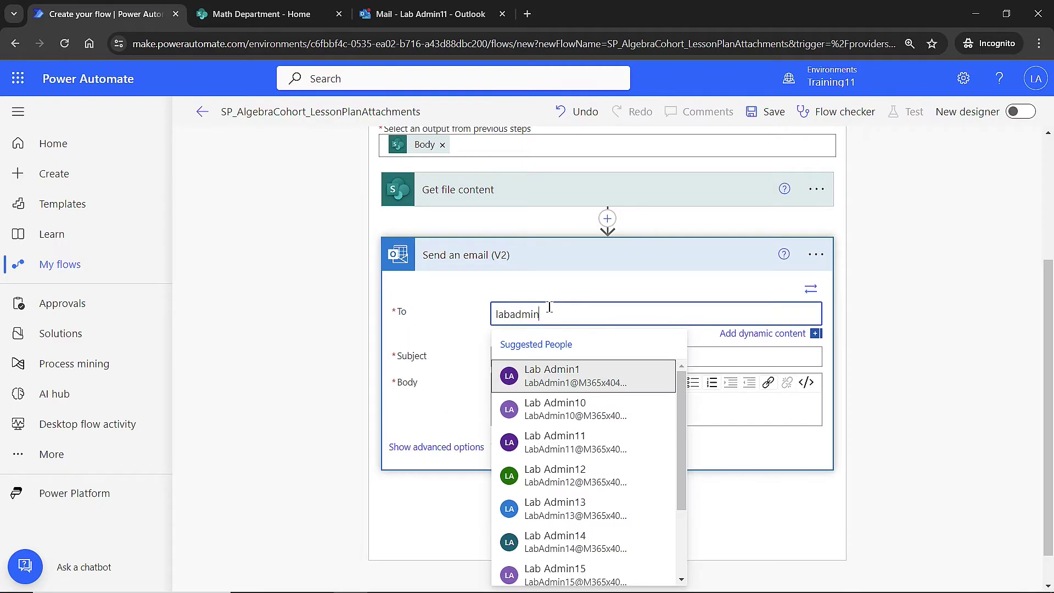
pyautogui.write('11')
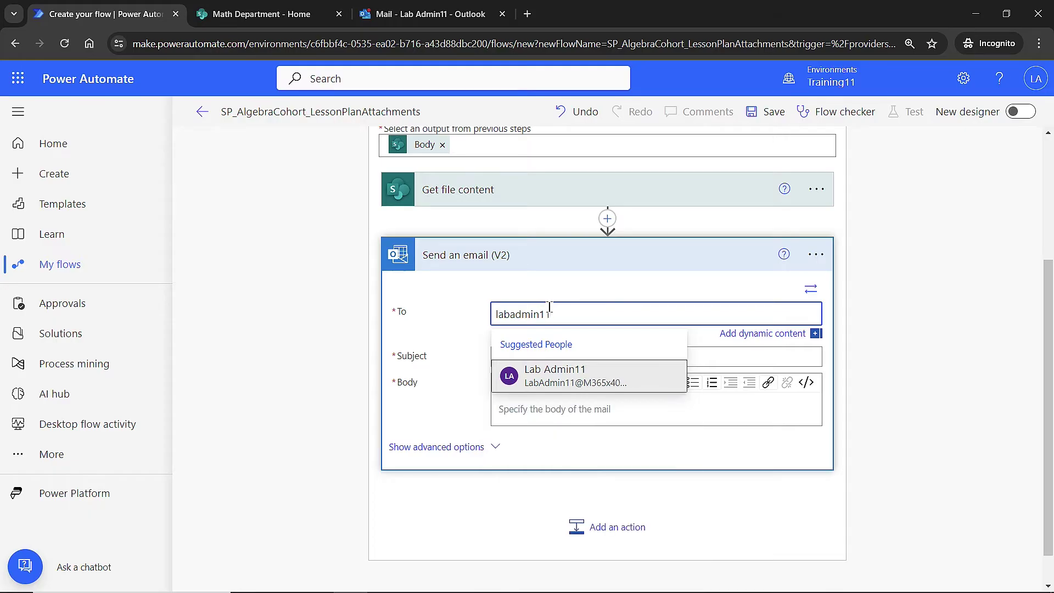
pyautogui.click(576, 379)
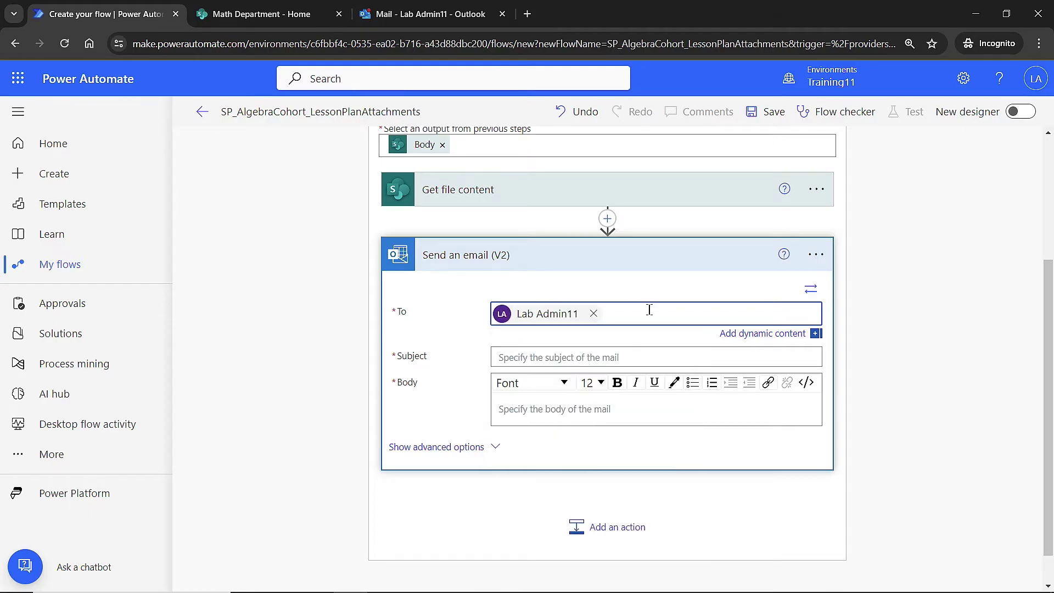
pyautogui.write('labadmin6')
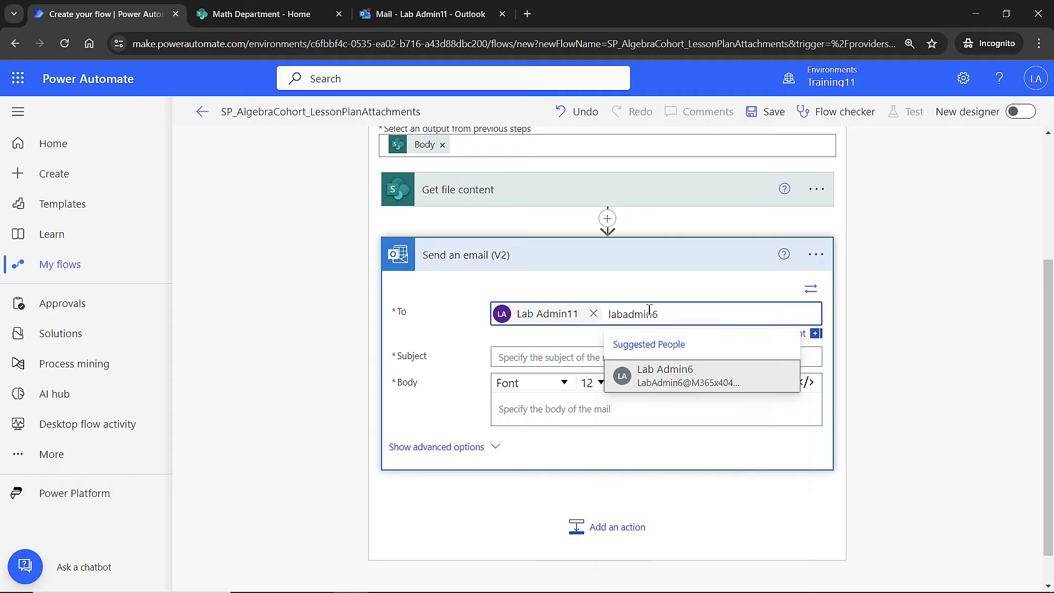
pyautogui.click(702, 379)
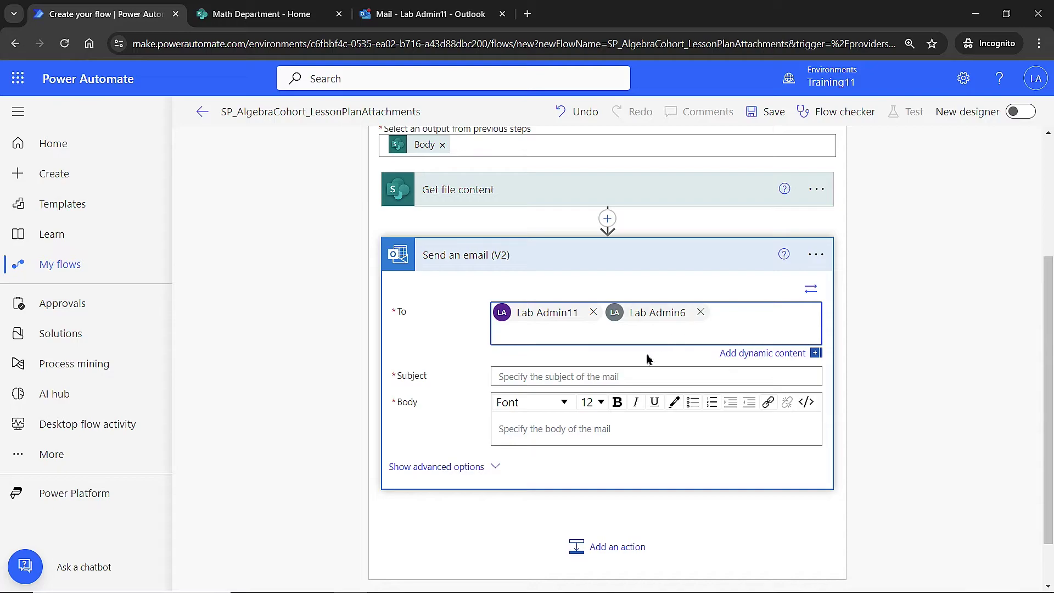
# Set the email subject to the trigger's Creator DisplayName dynamic content followed by "'s created a new lesson plan"
pyautogui.scroll(-1, 650, 358)
pyautogui.click(526, 318)
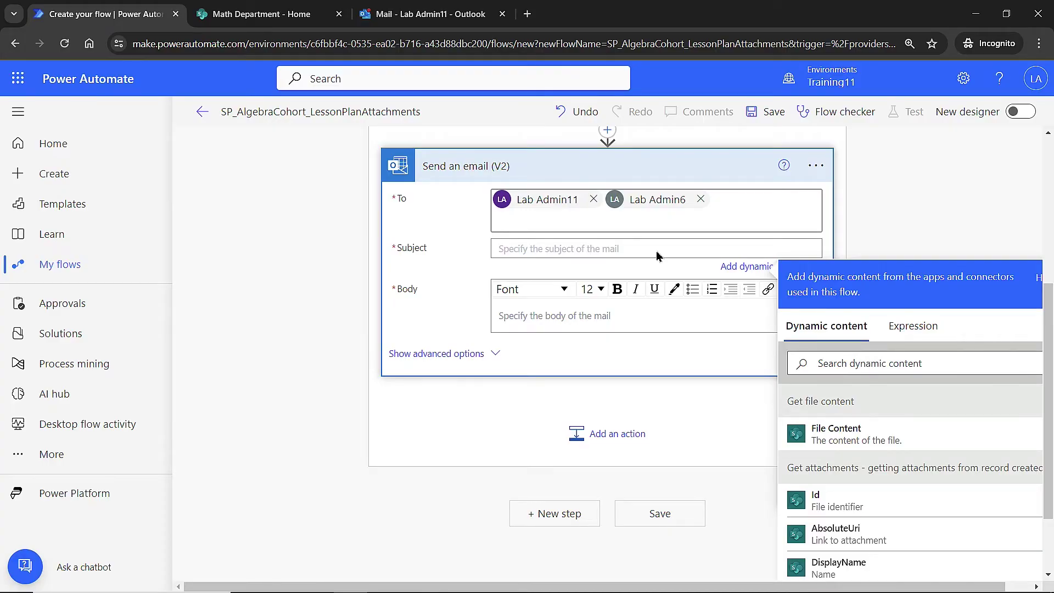
pyautogui.click(877, 362)
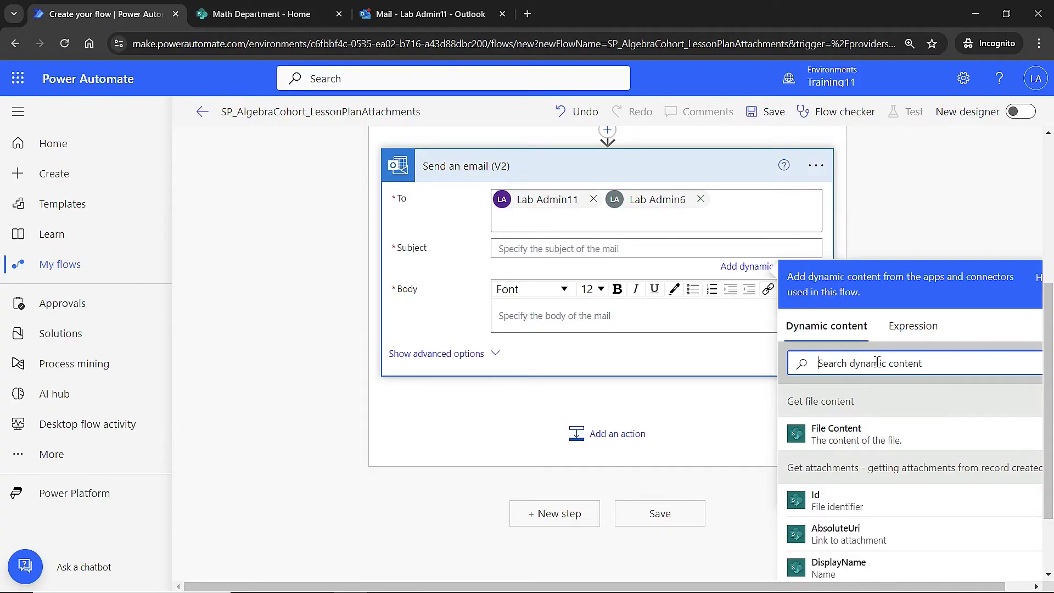
pyautogui.write('create')
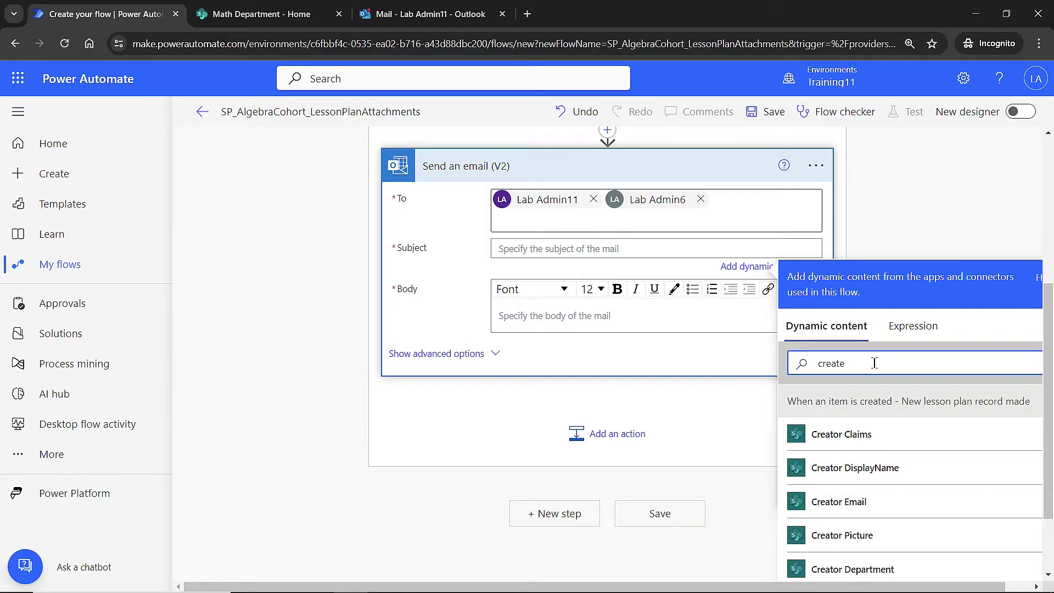
pyautogui.click(859, 469)
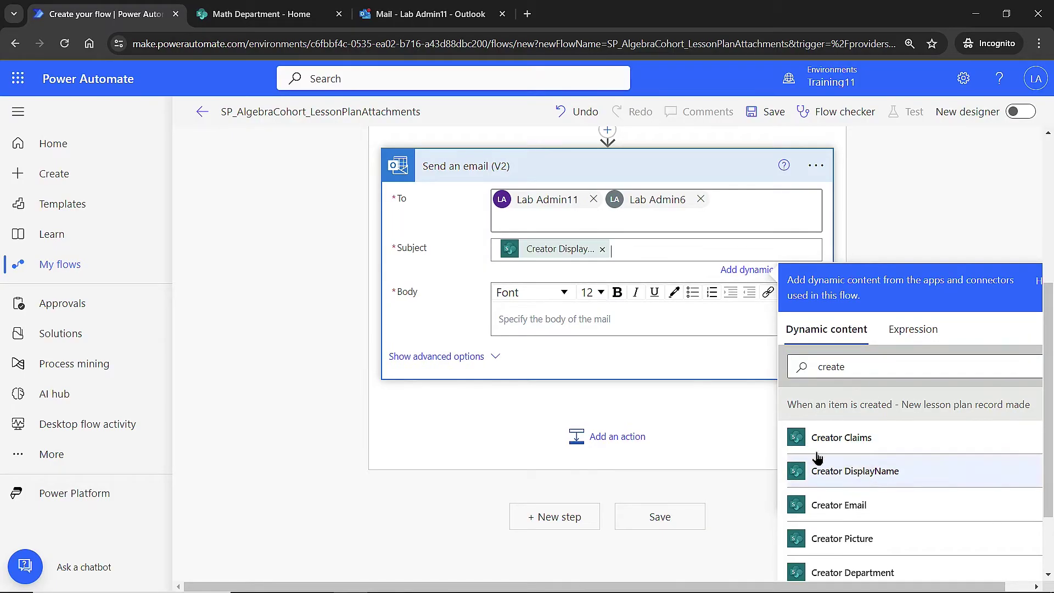
pyautogui.click(635, 258)
pyautogui.write("'s")
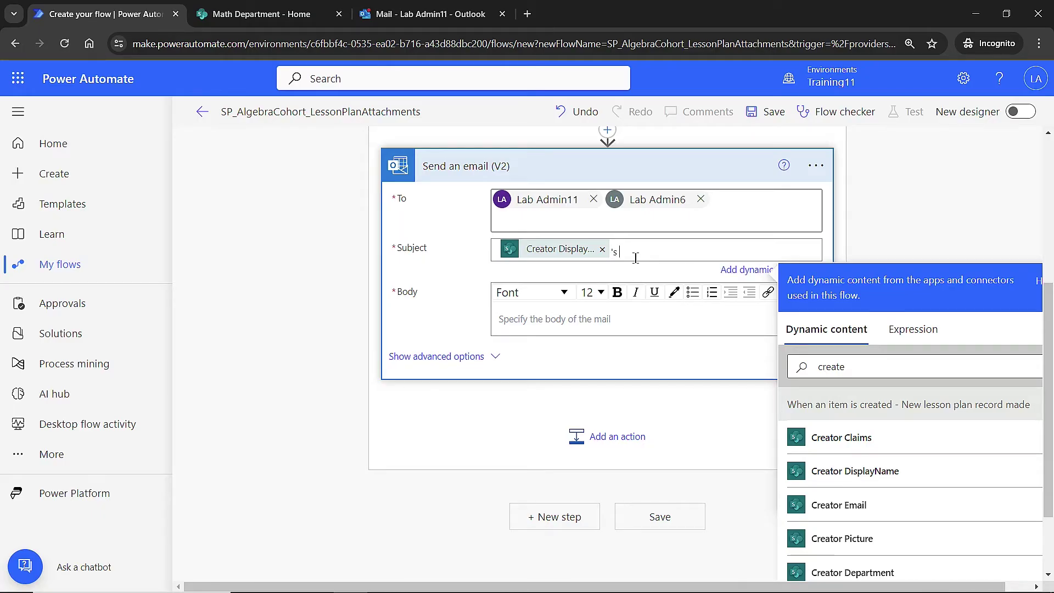
pyautogui.write(' created a new lesson plan')
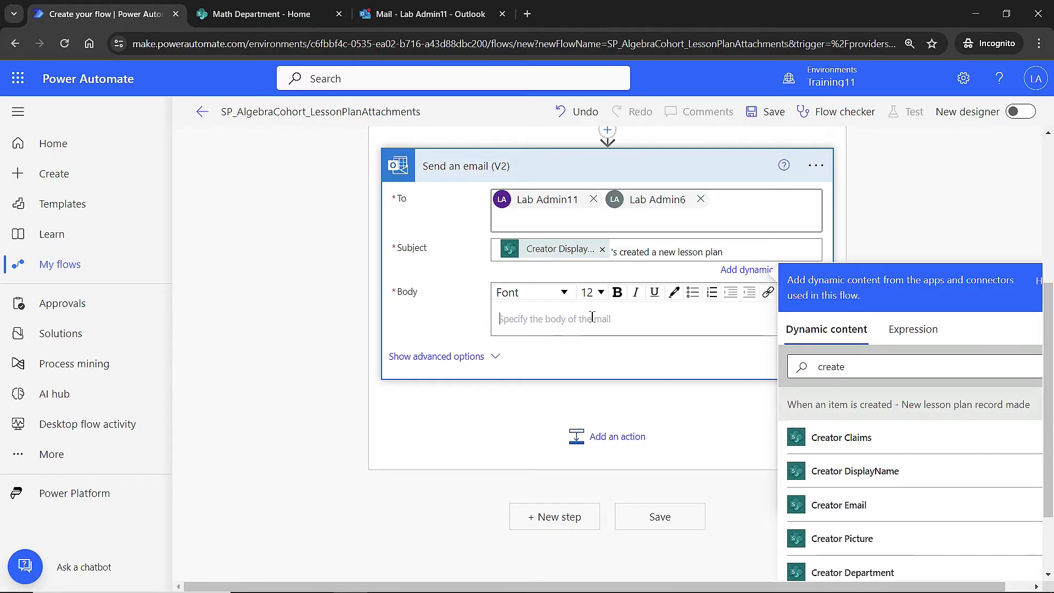
# Write the email body as "New lesson plan for", the Planned Instruction Date dynamic content, and "has been submitted for your resources moving forward."
pyautogui.click(594, 319)
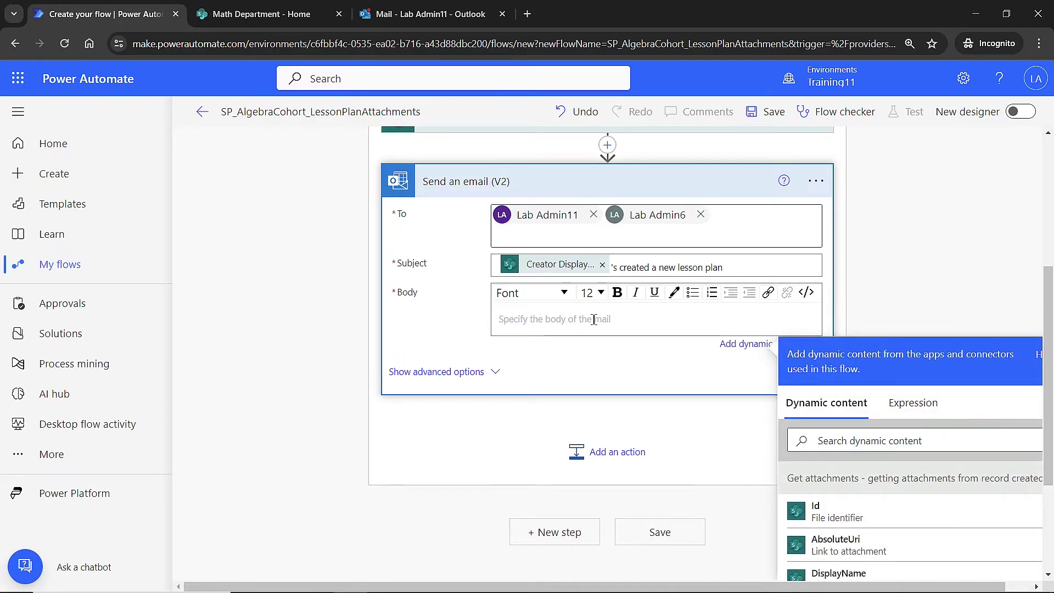
pyautogui.write('New lesson ')
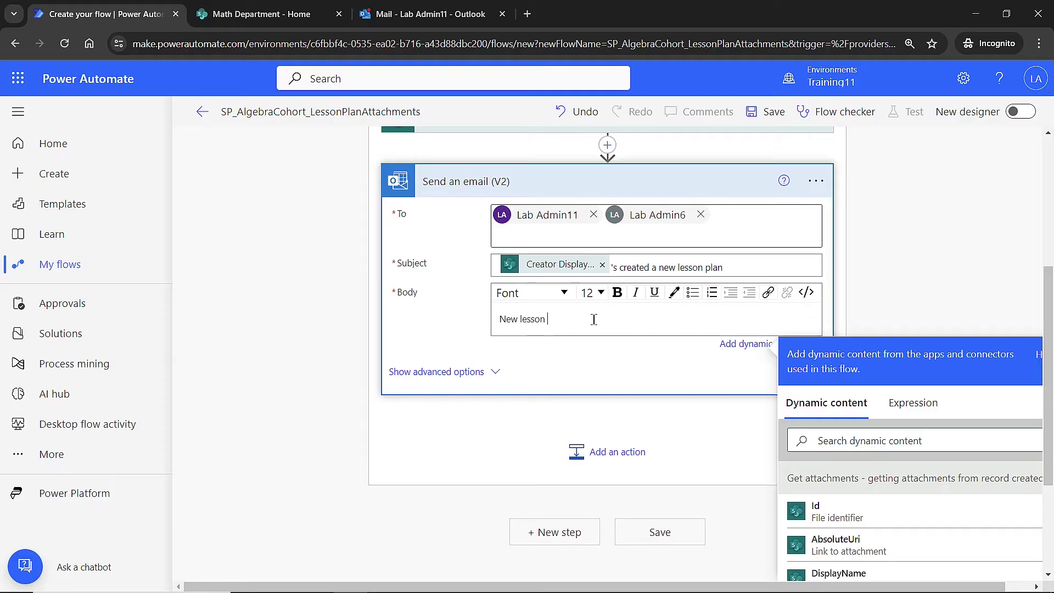
pyautogui.write('plan for')
pyautogui.click(895, 433)
pyautogui.write('date')
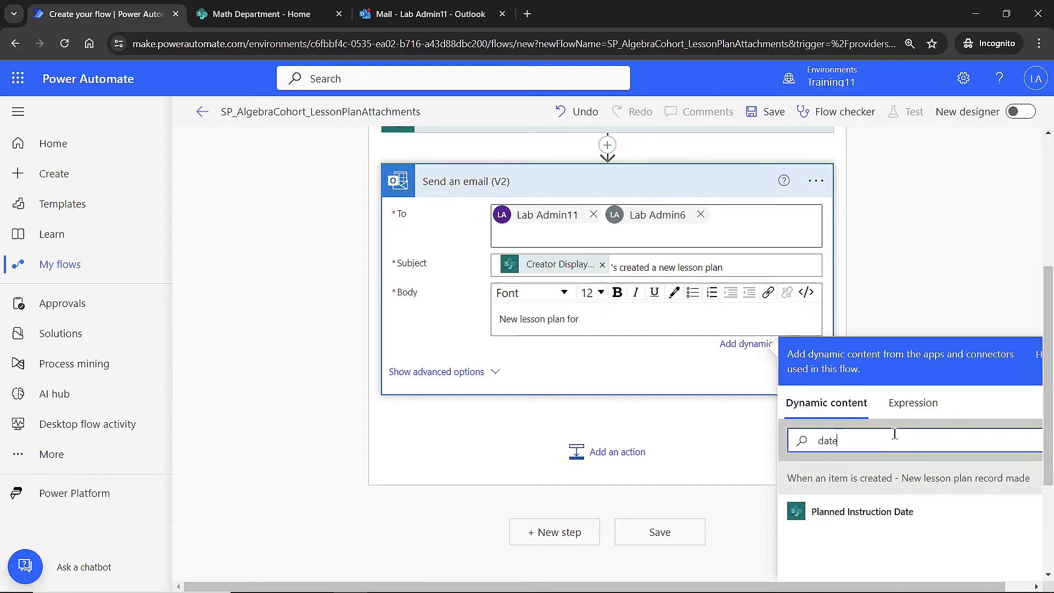
pyautogui.click(862, 513)
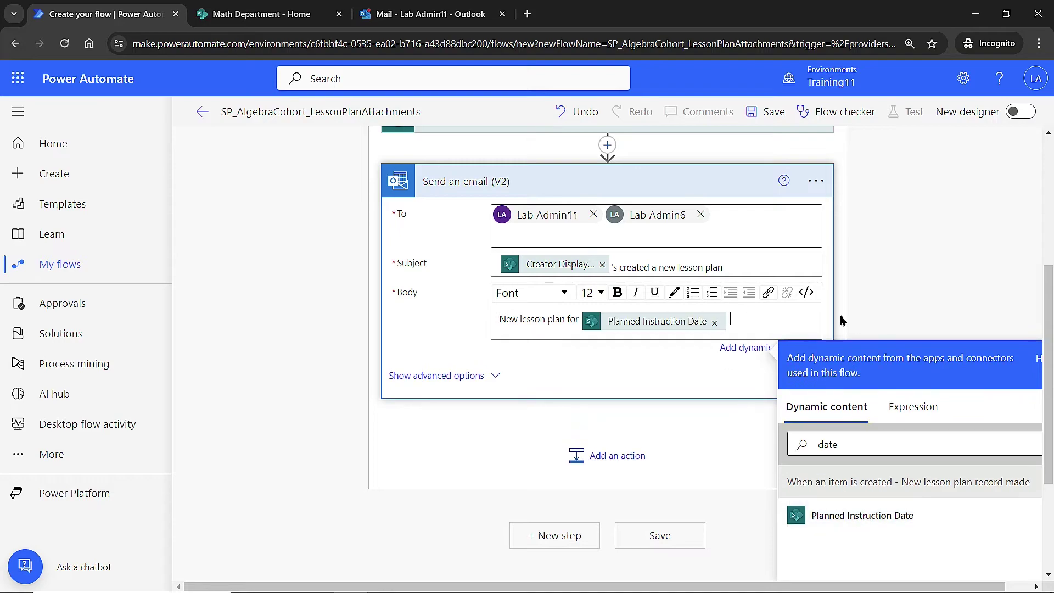
pyautogui.write('has been submit')
pyautogui.write('ted for your resro')
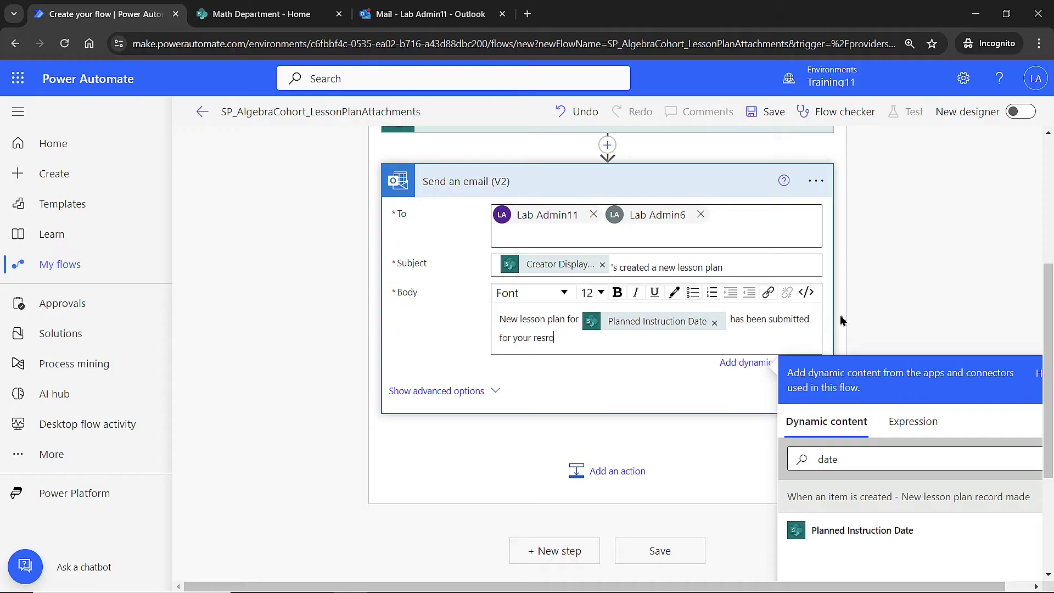
pyautogui.press('BackSpace')
pyautogui.write('ward.')
# In the email's advanced options, set the attachment name to DisplayName from Get attachments and its content to File Content from Get file content
pyautogui.scroll(-1, 598, 373)
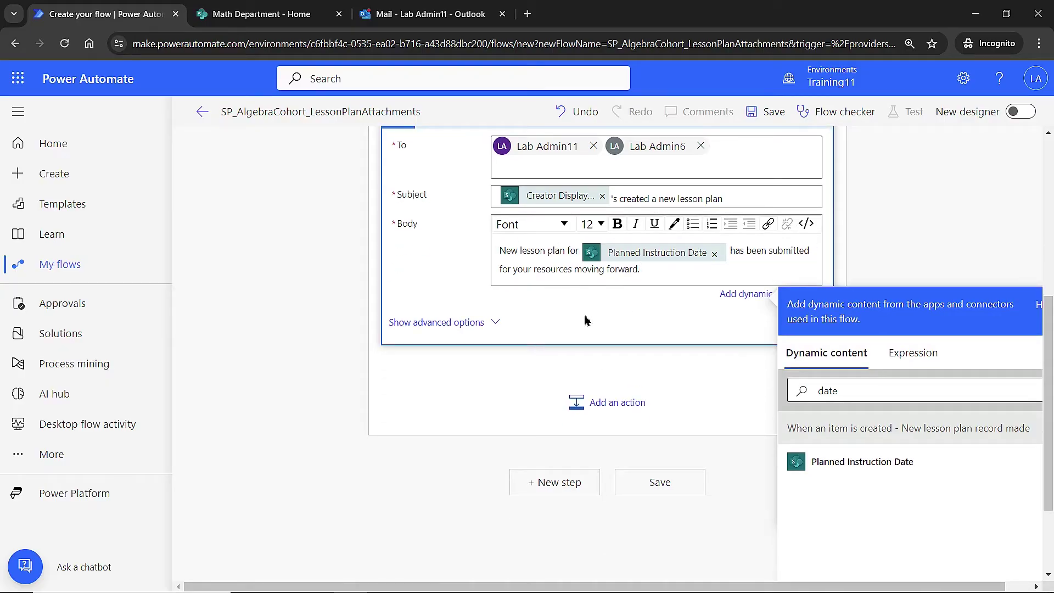
pyautogui.click(456, 324)
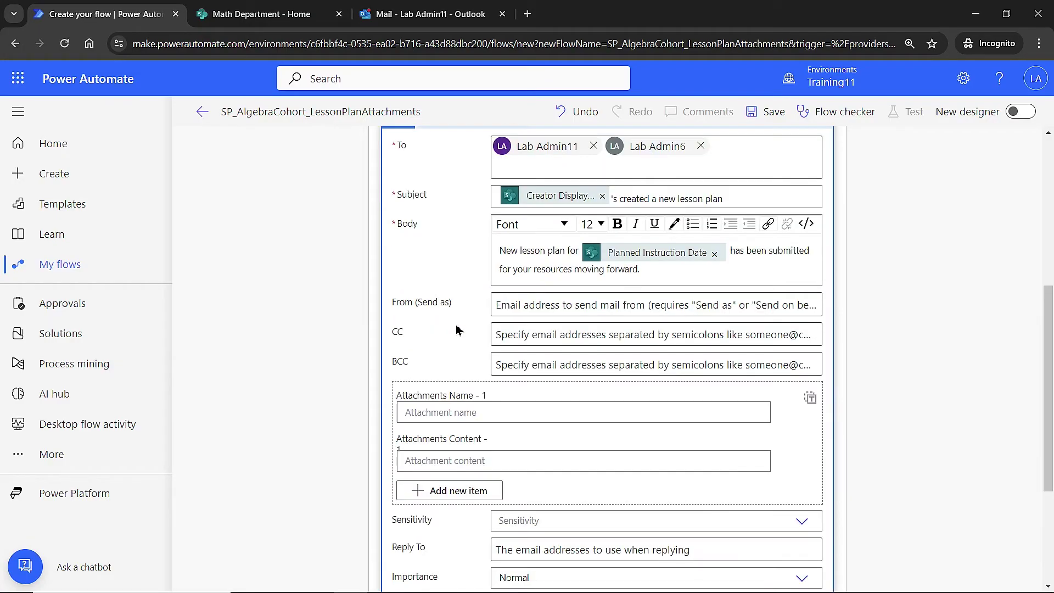
pyautogui.scroll(-1, 439, 335)
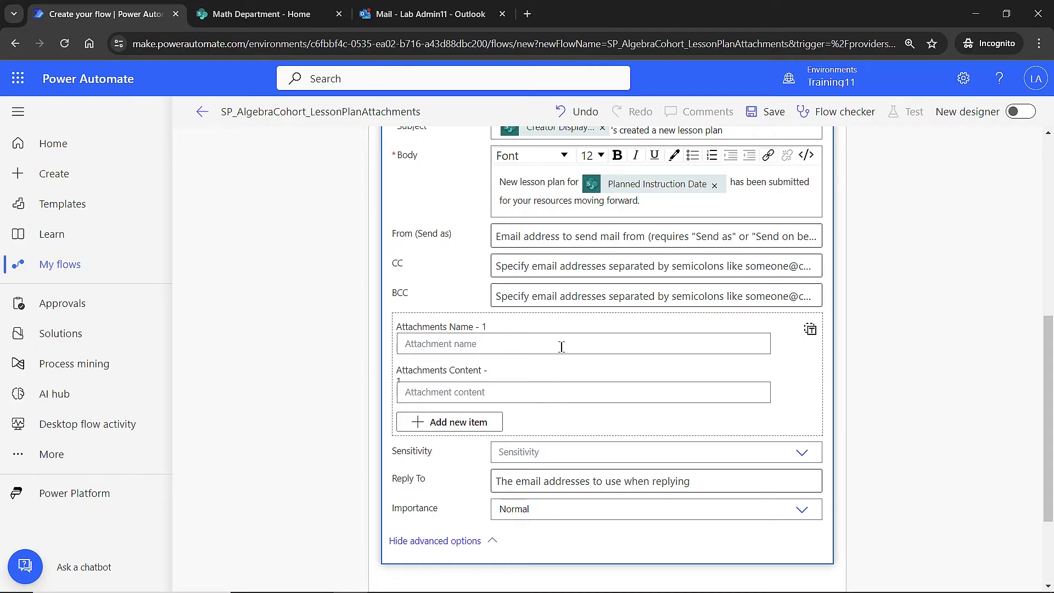
pyautogui.click(423, 344)
pyautogui.scroll(-3, 970, 284)
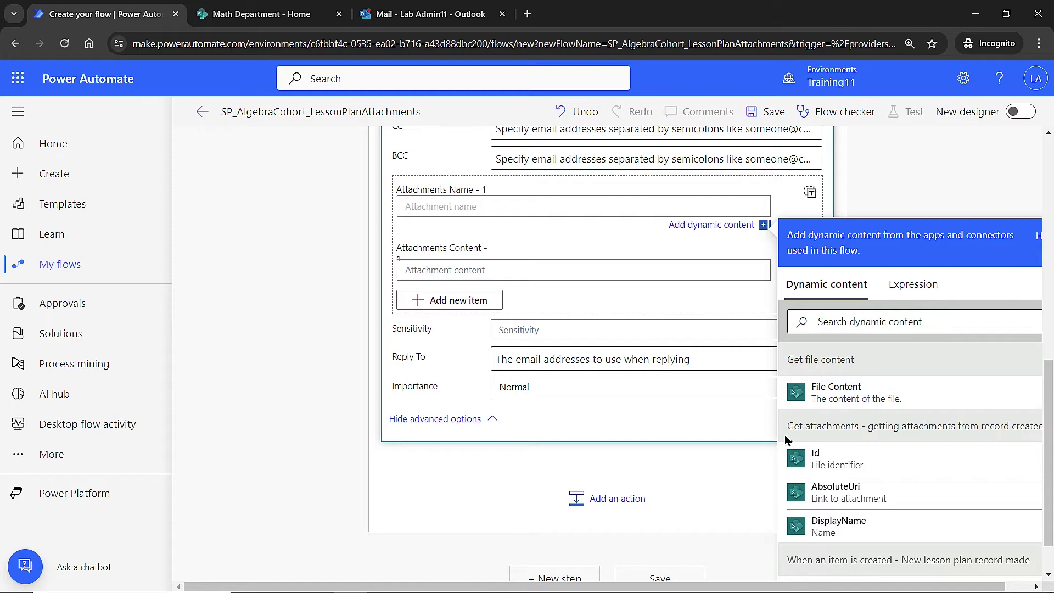
pyautogui.click(838, 529)
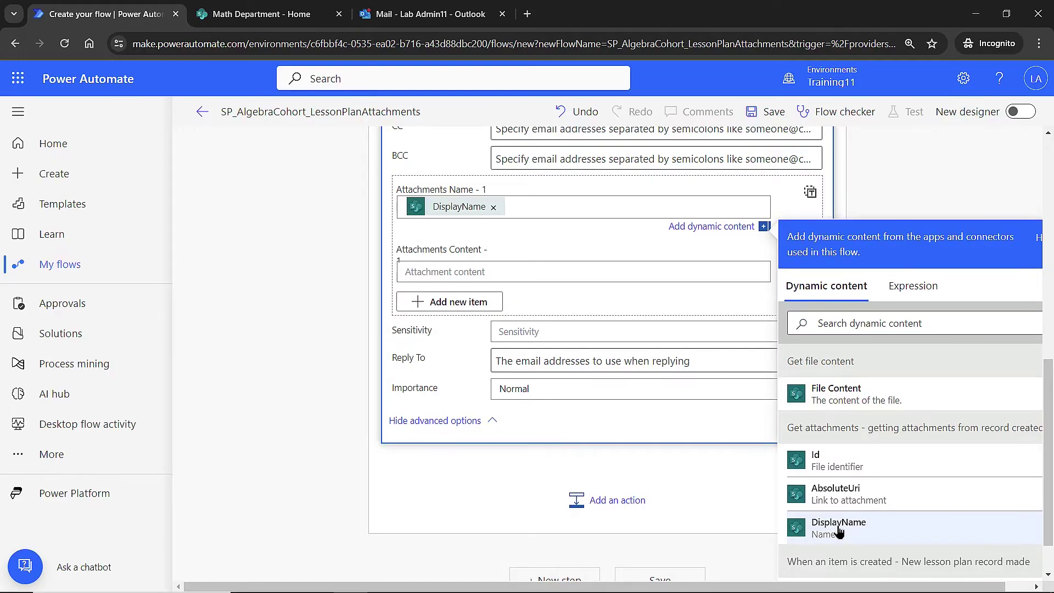
pyautogui.click(439, 274)
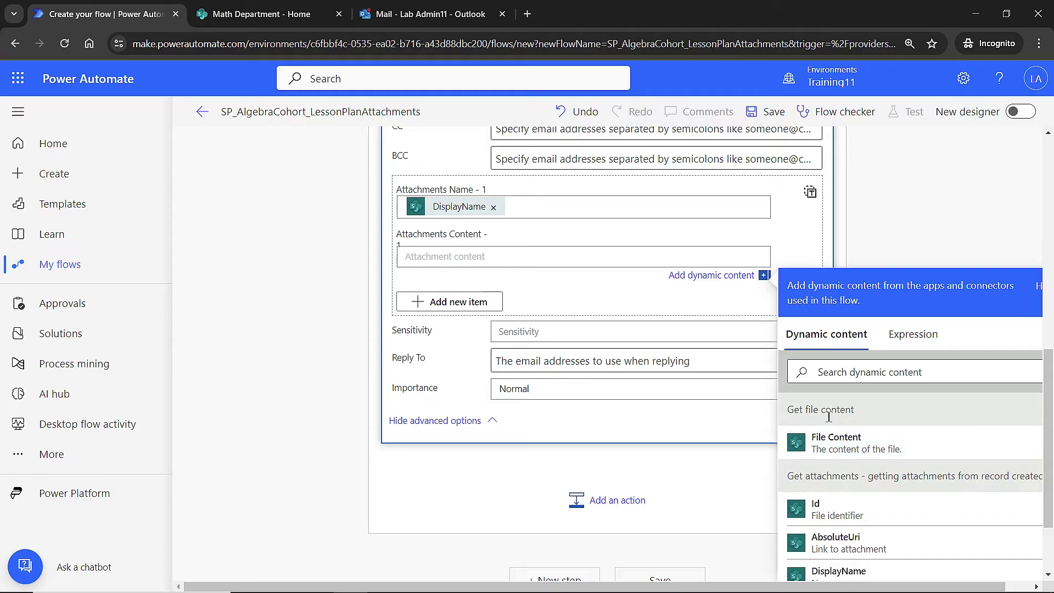
pyautogui.click(835, 445)
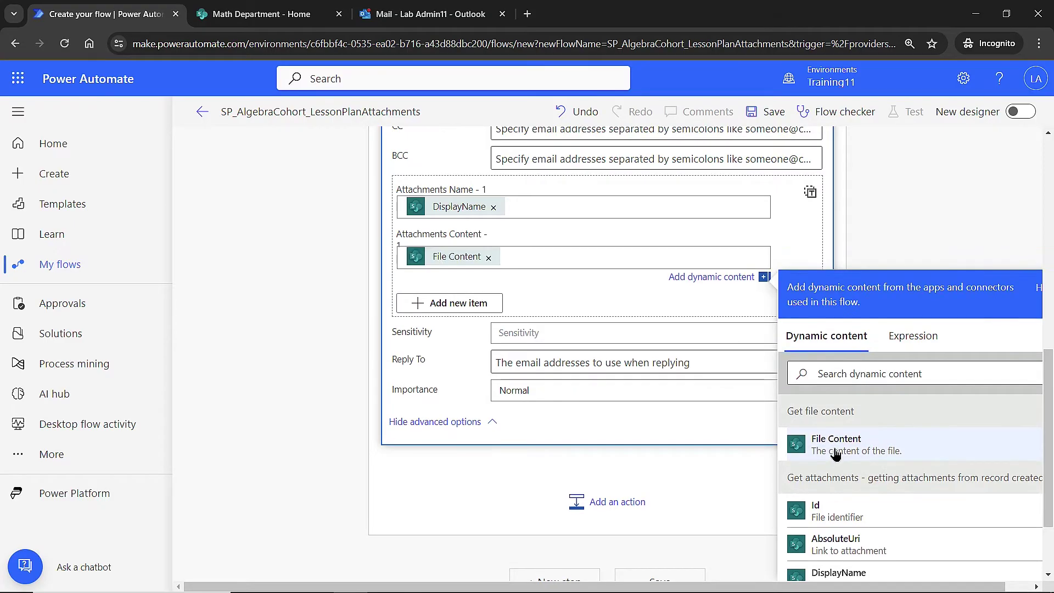
# Save the flow and start a manual test run
pyautogui.click(759, 114)
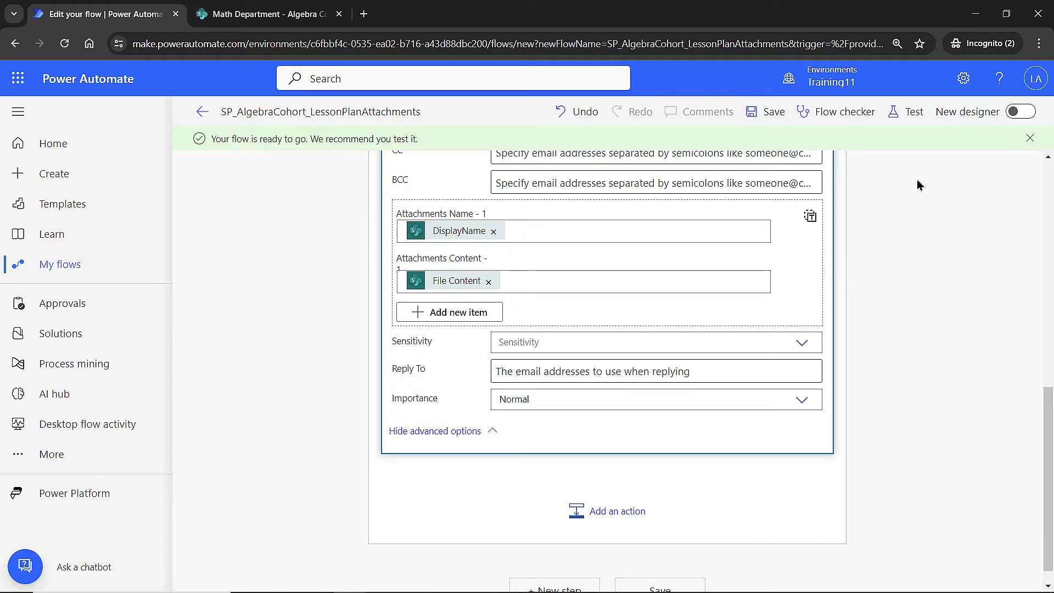
pyautogui.click(900, 113)
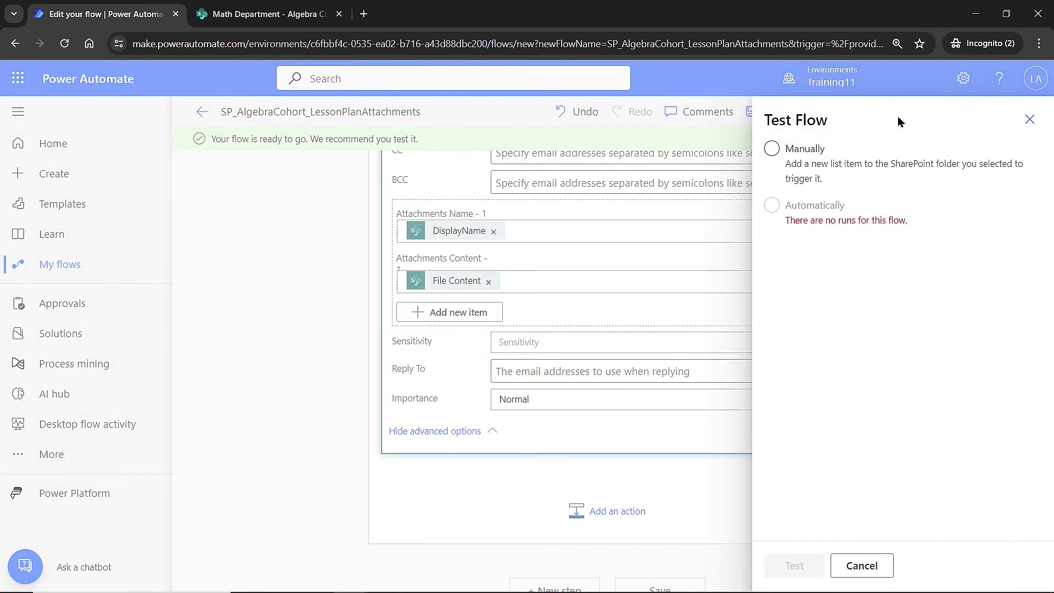
pyautogui.click(771, 148)
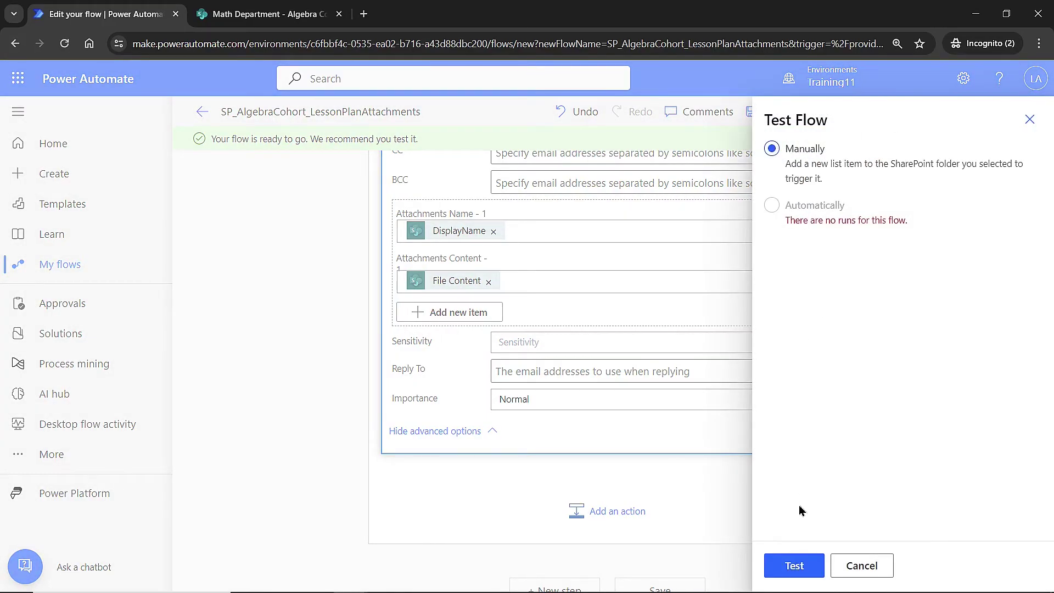
pyautogui.click(795, 565)
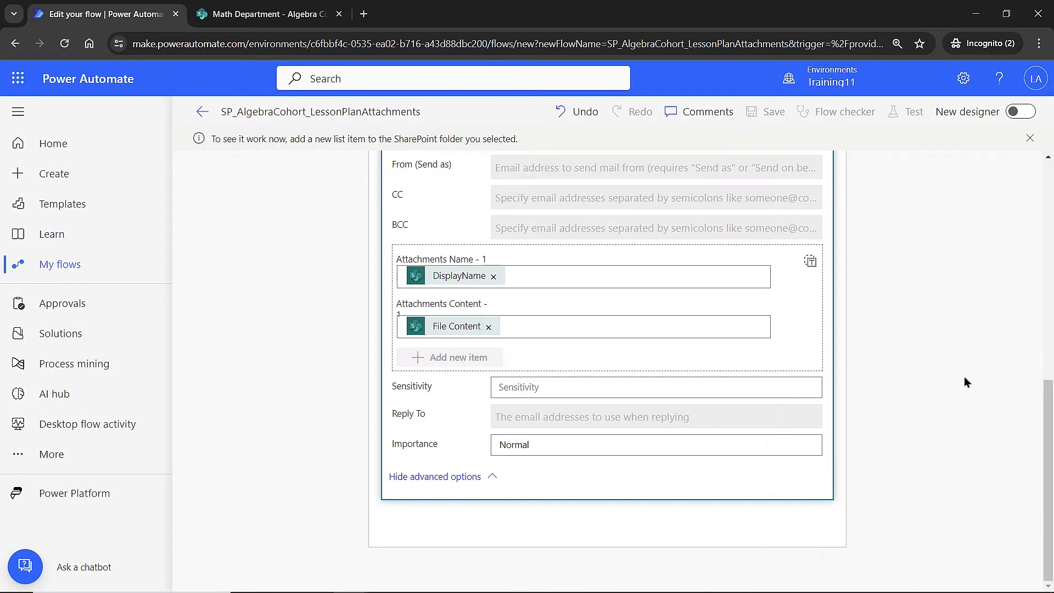
# Start a new item in SharePoint's Algebra Cohort list titled "Algebra Quadratics Lessons" with Planned Instruction Date 5/2/2024
pyautogui.click(256, 14)
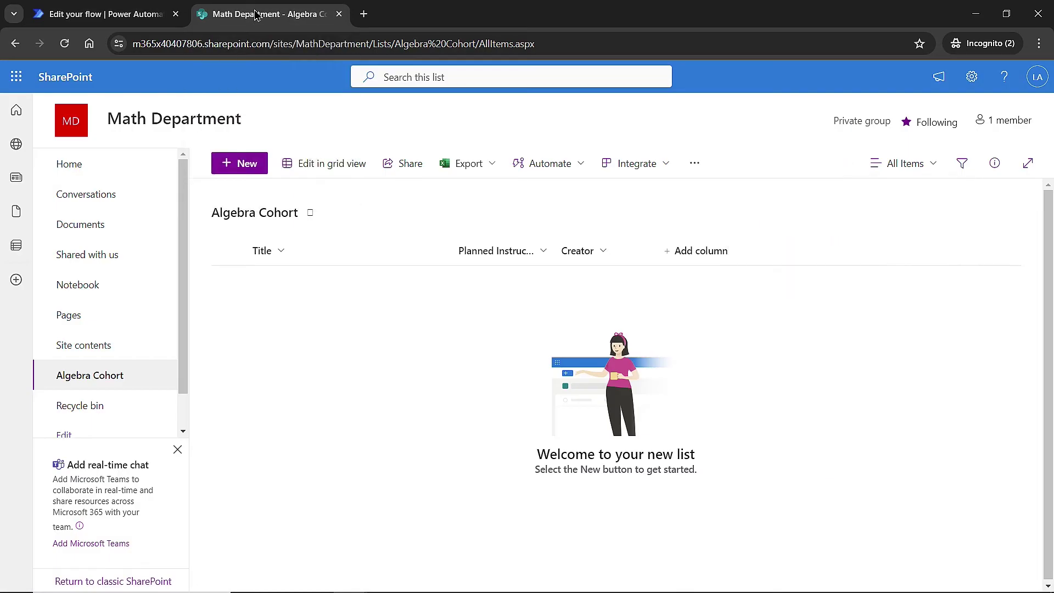
pyautogui.click(247, 164)
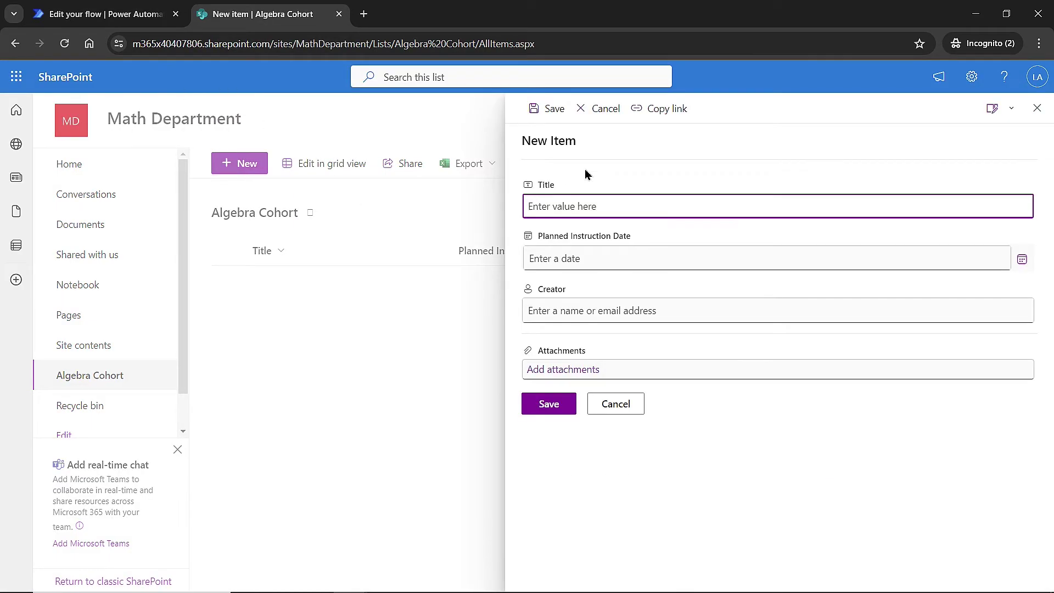
pyautogui.write('Algebra Quadratics Lessons')
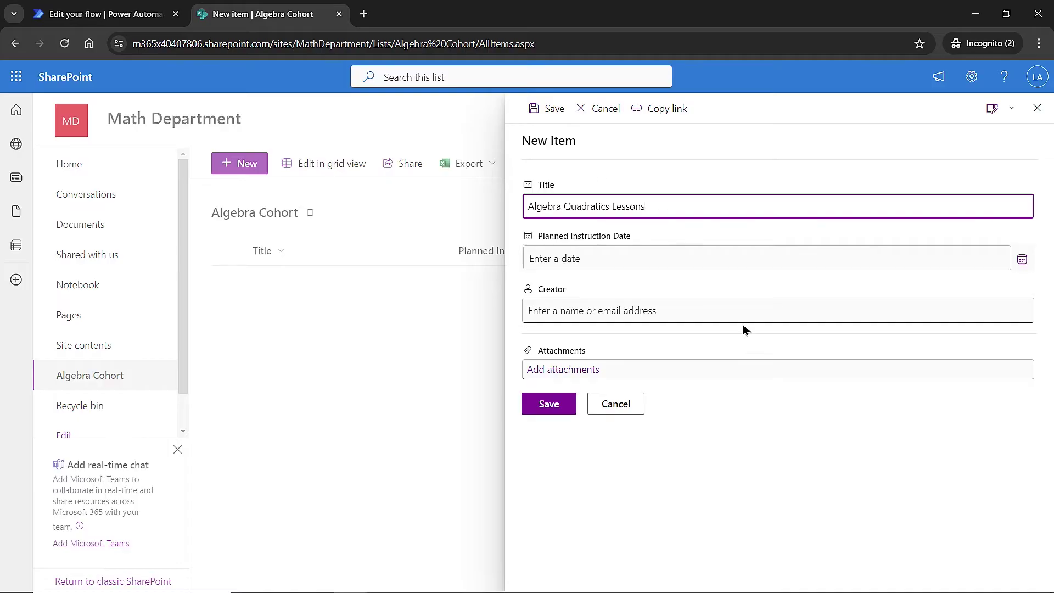
pyautogui.click(1022, 259)
pyautogui.click(617, 381)
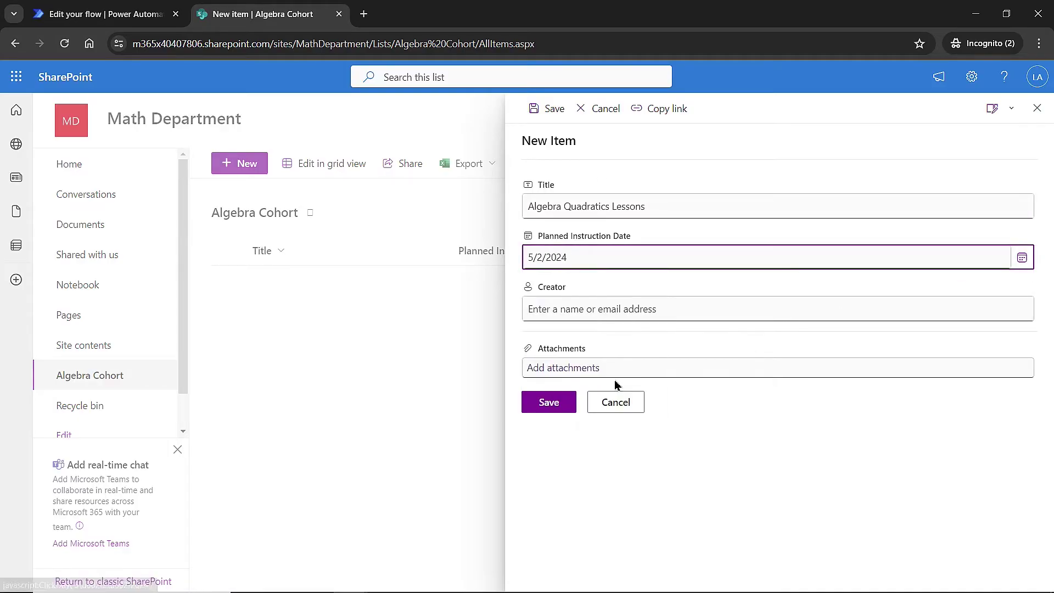
# Assign a lab administrator as the item's Creator, attach the Demonstration Mar 14 and "TTT login Mar 15.txt" files, and save the item
pyautogui.click(573, 302)
pyautogui.write('lab')
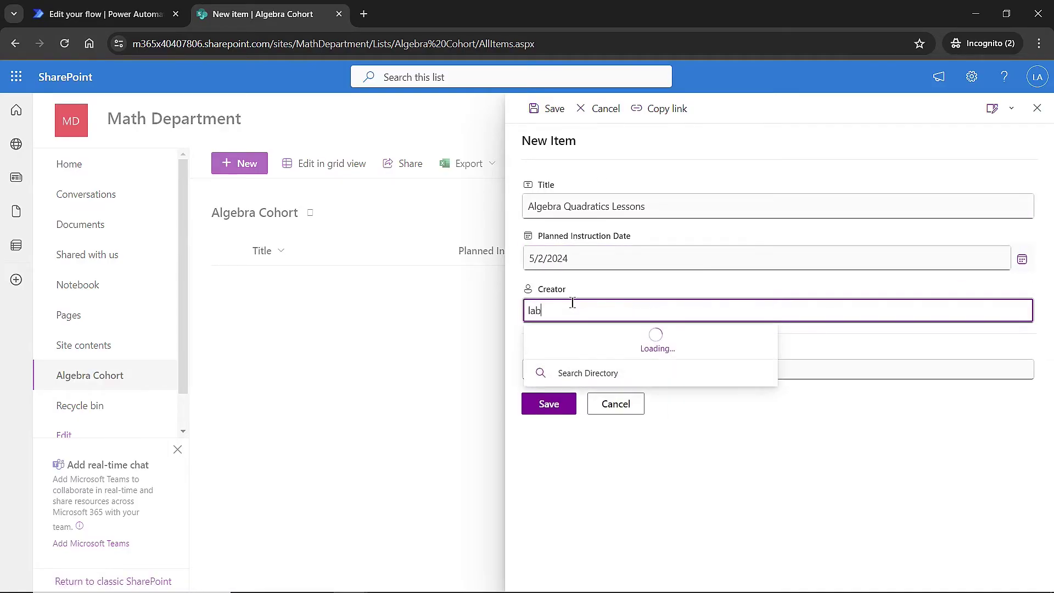
pyautogui.write('admin1')
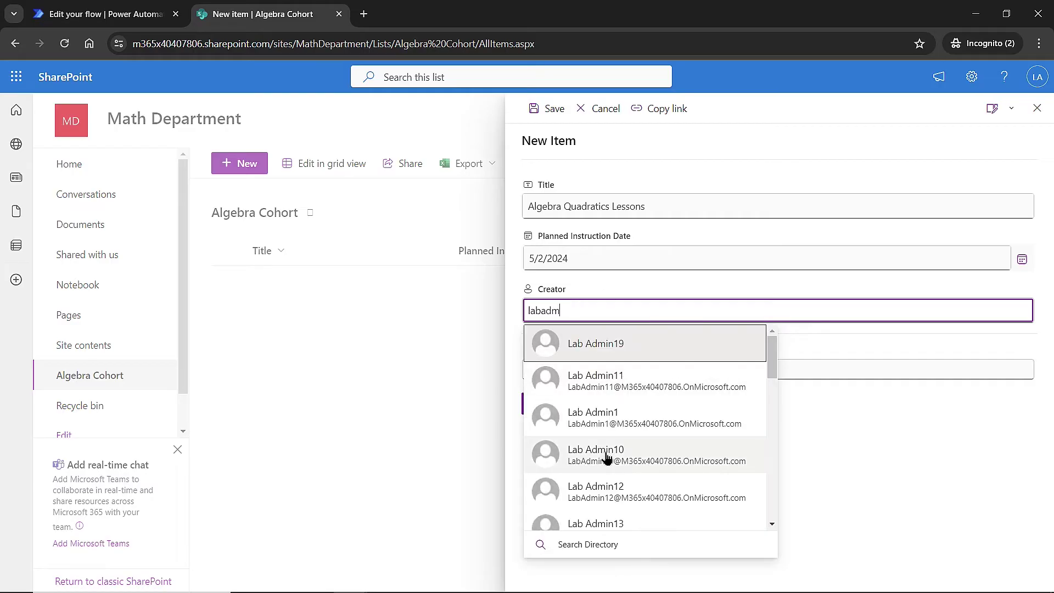
pyautogui.press('Return')
pyautogui.click(567, 371)
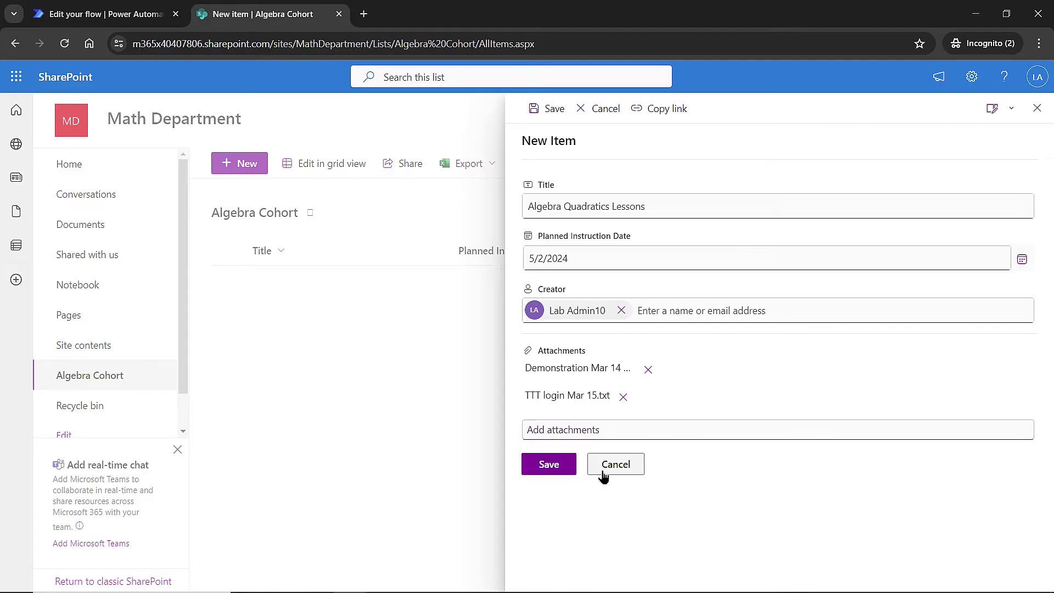
pyautogui.click(549, 465)
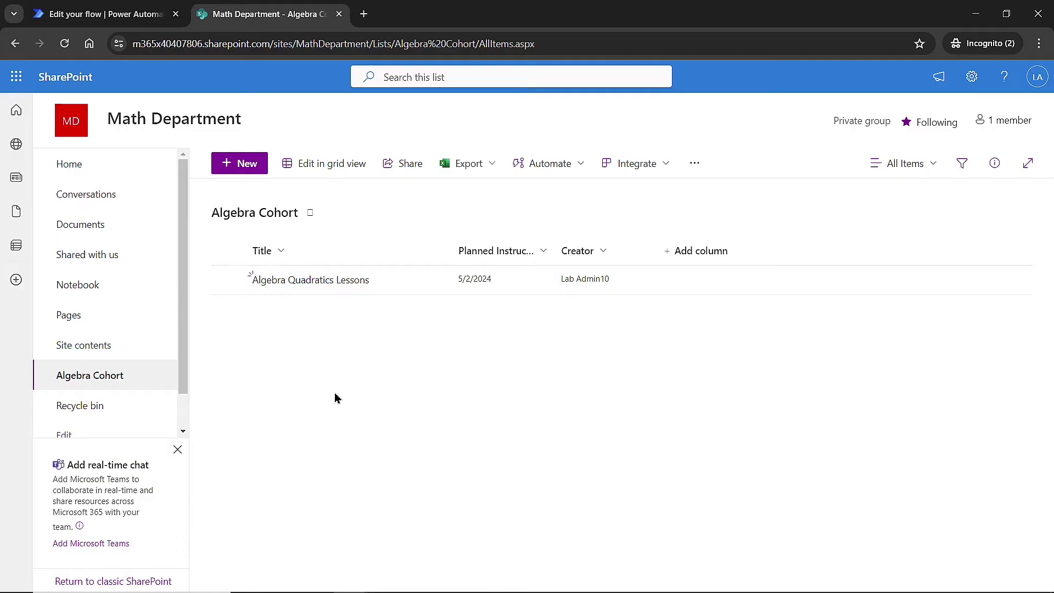
# Check the test run in Power Automate and examine the attachment and body of both lesson plan emails in the Outlook inbox
pyautogui.click(126, 17)
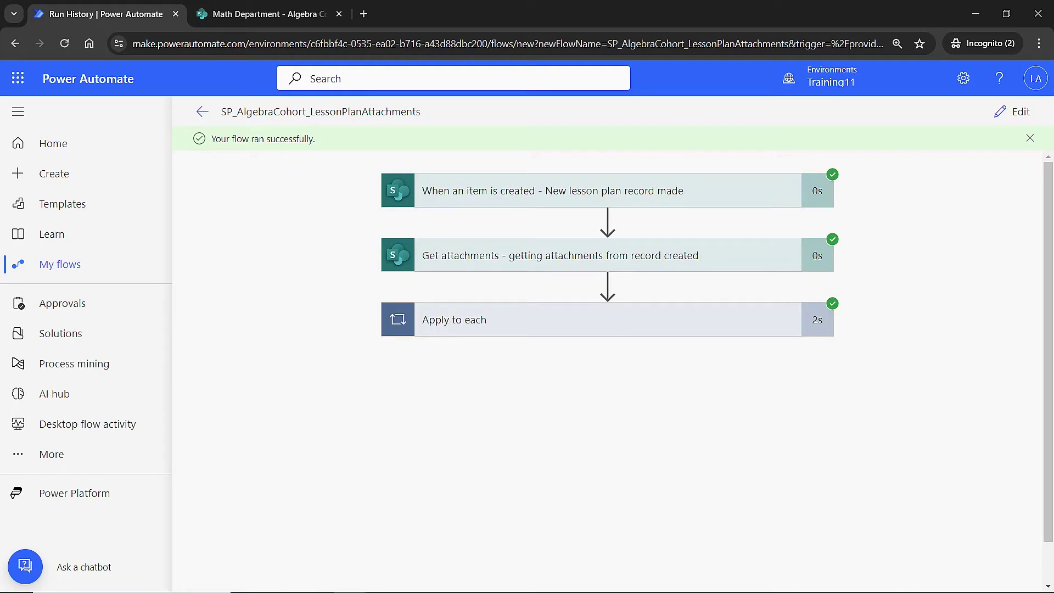
pyautogui.moveTo(1053, 82); pyautogui.dragTo(615, 83)
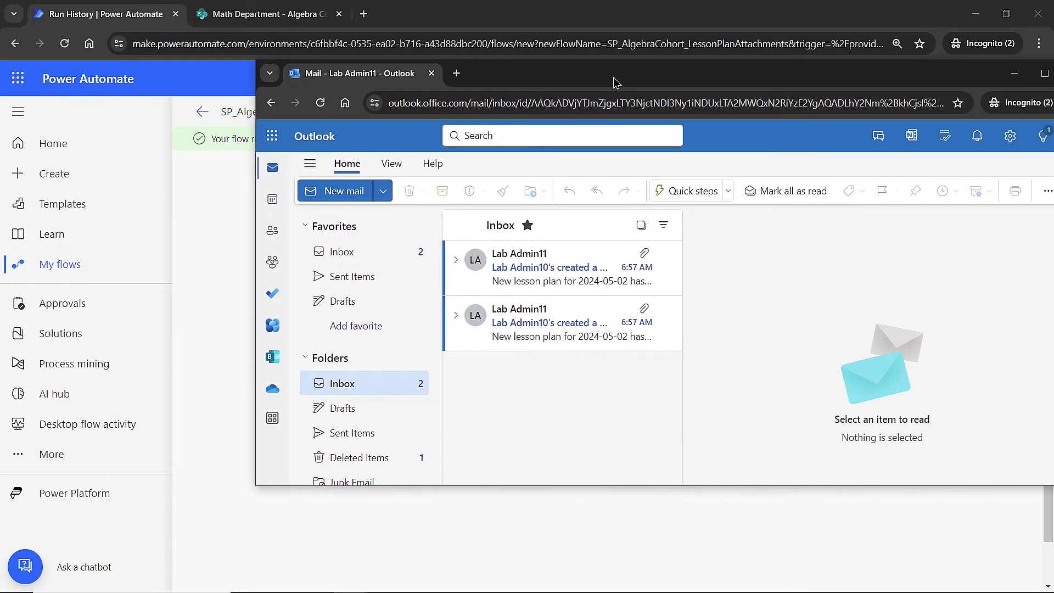
pyautogui.doubleClick(522, 334)
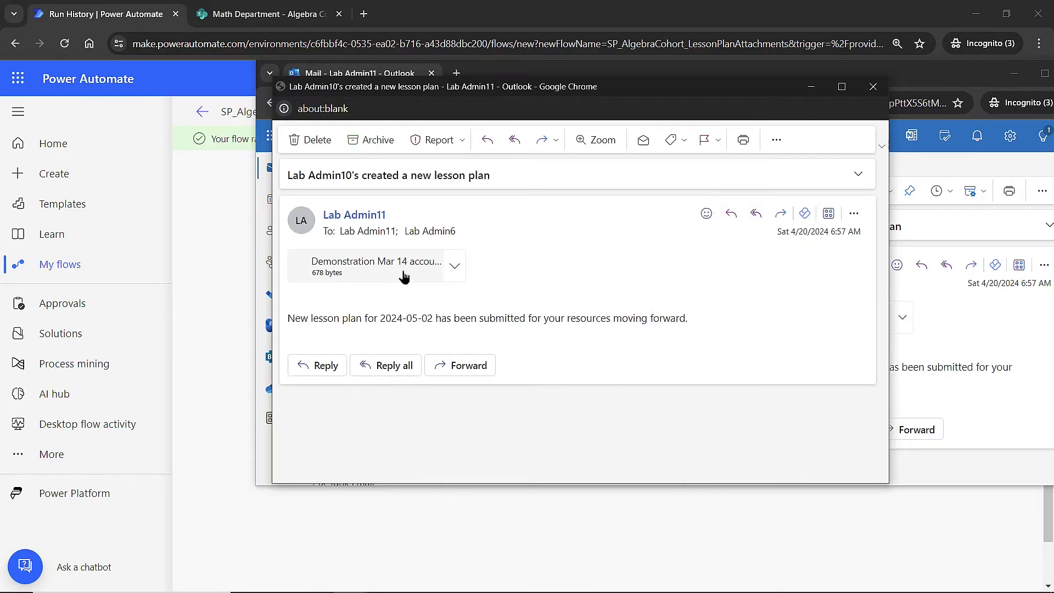
pyautogui.click(872, 87)
pyautogui.doubleClick(531, 280)
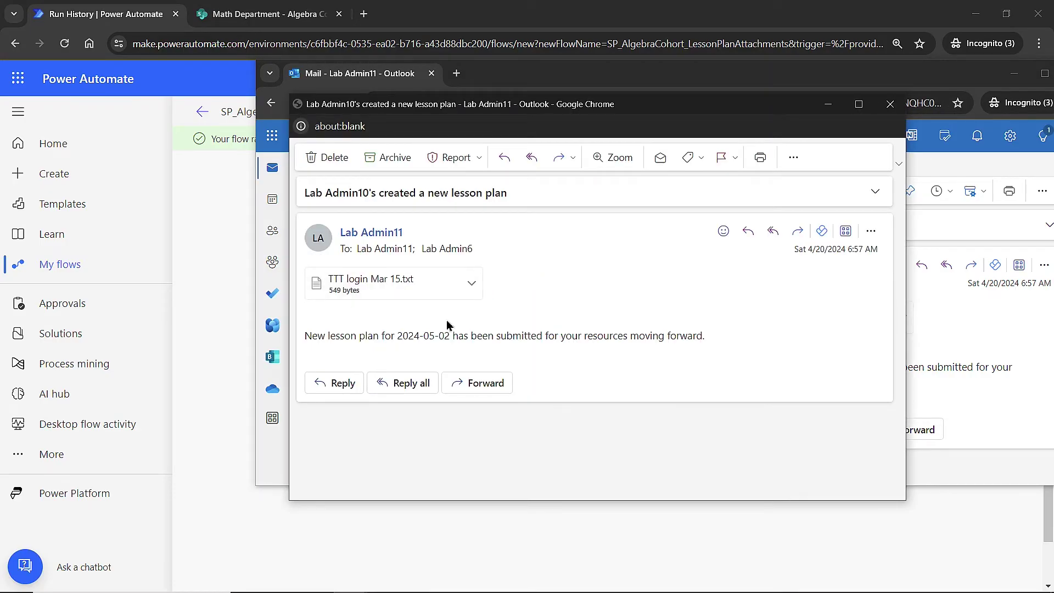
pyautogui.click(889, 104)
pyautogui.click(1014, 73)
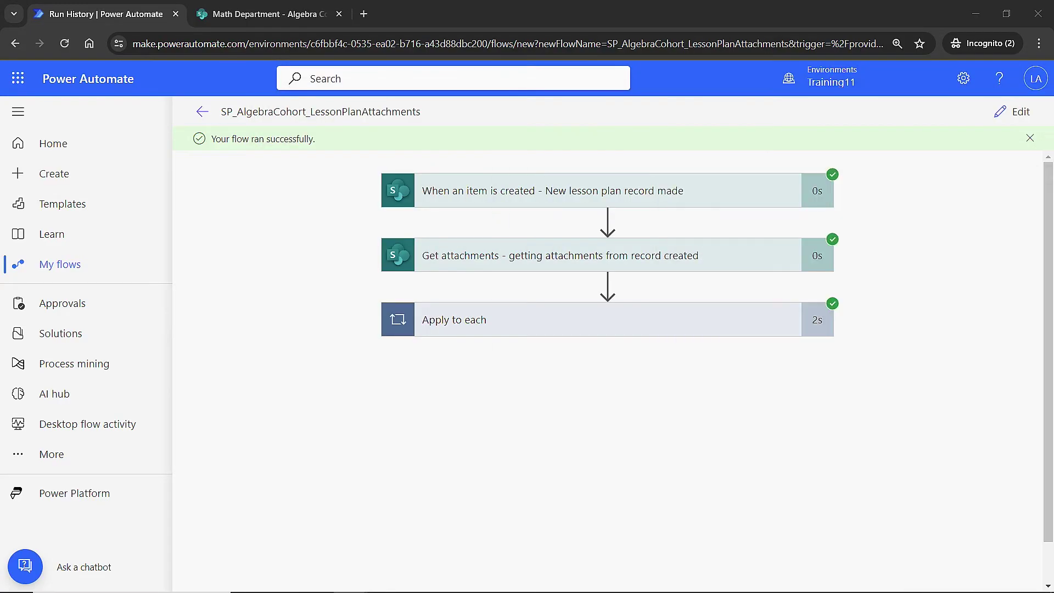
# Examine the actions in both iterations of the Apply to each loop in the flow run
pyautogui.click(595, 331)
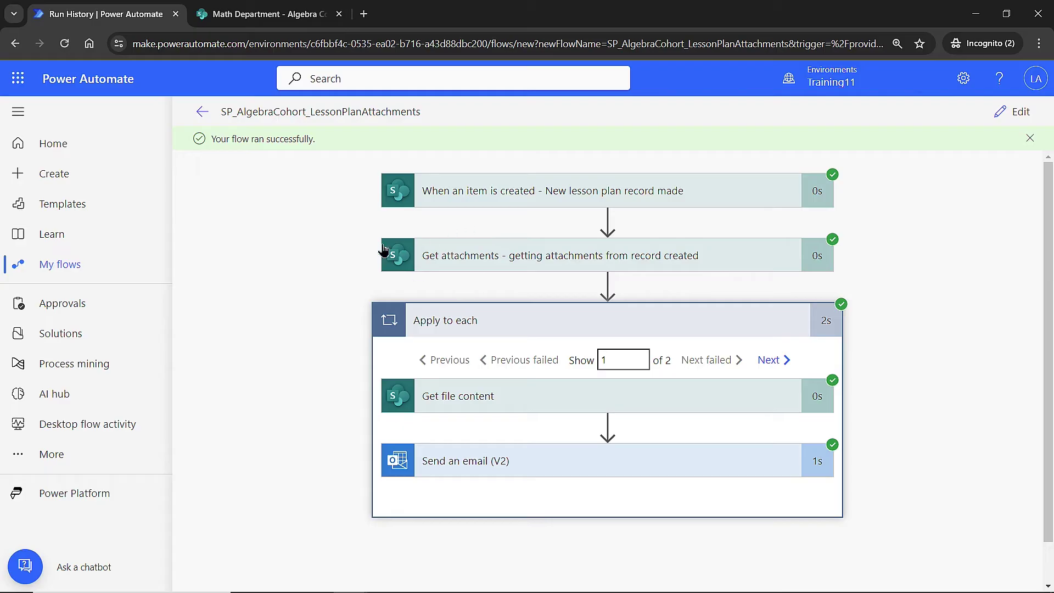
pyautogui.scroll(-1, 326, 316)
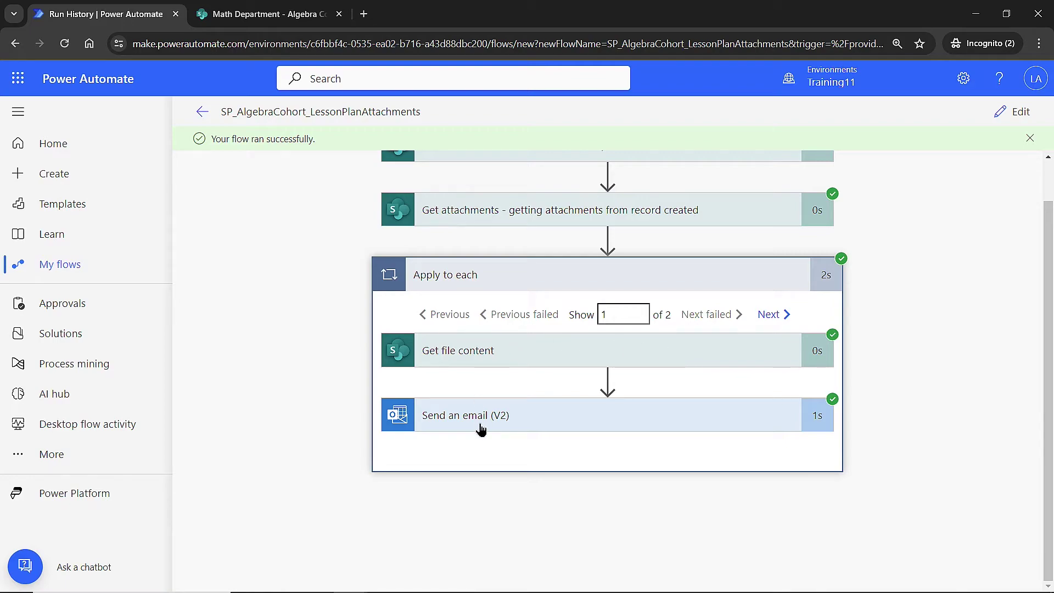
pyautogui.click(777, 318)
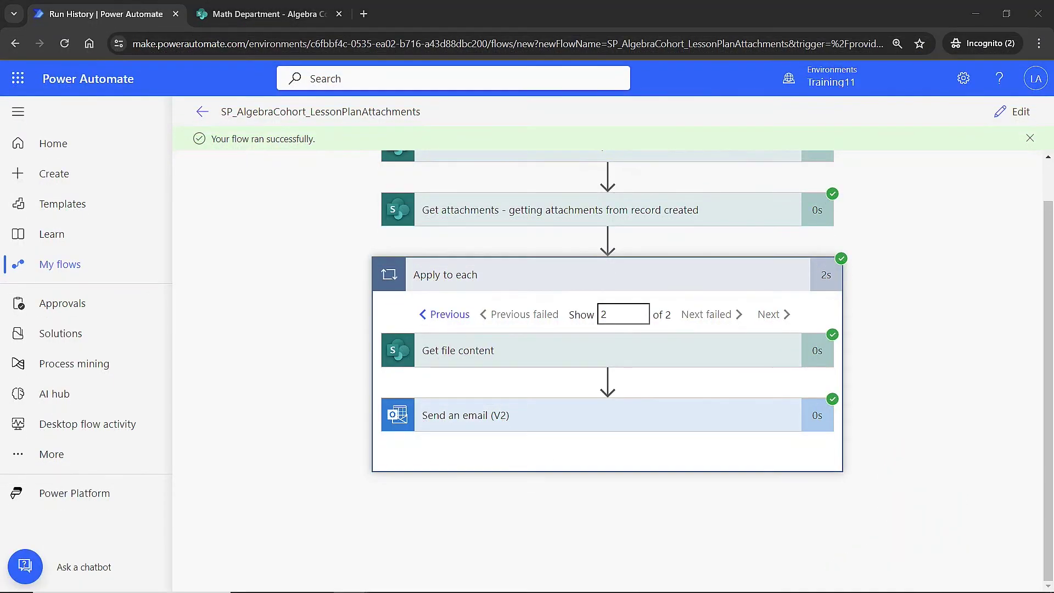
# Open the SP_AlgebraCohort_LessonPlanAttachments flow for editing and delete the Apply to each loop together with the actions inside it
pyautogui.click(1013, 113)
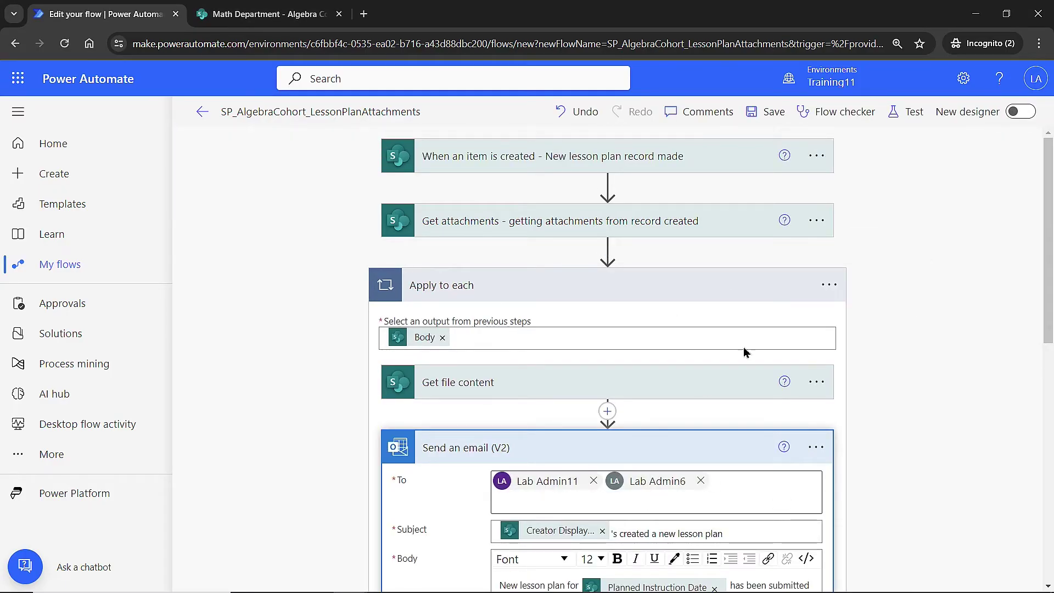
pyautogui.scroll(-1, 620, 403)
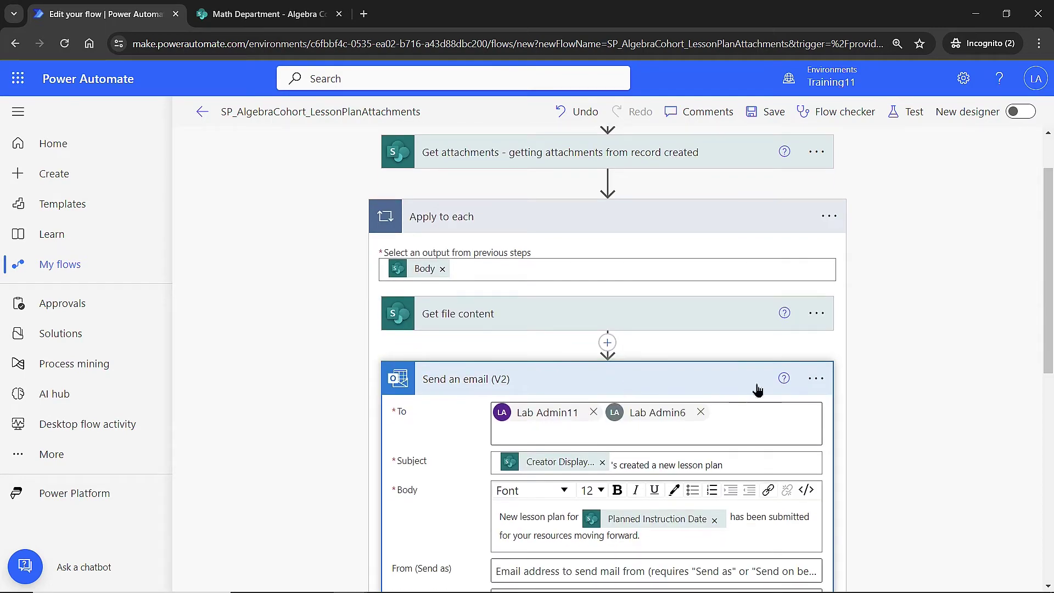
pyautogui.click(829, 218)
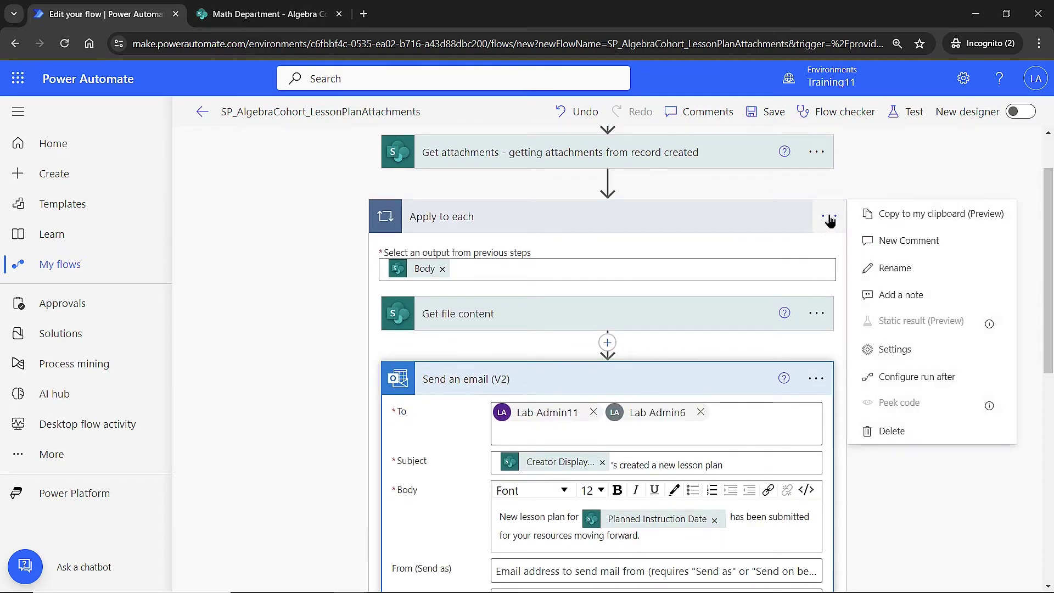
pyautogui.click(892, 432)
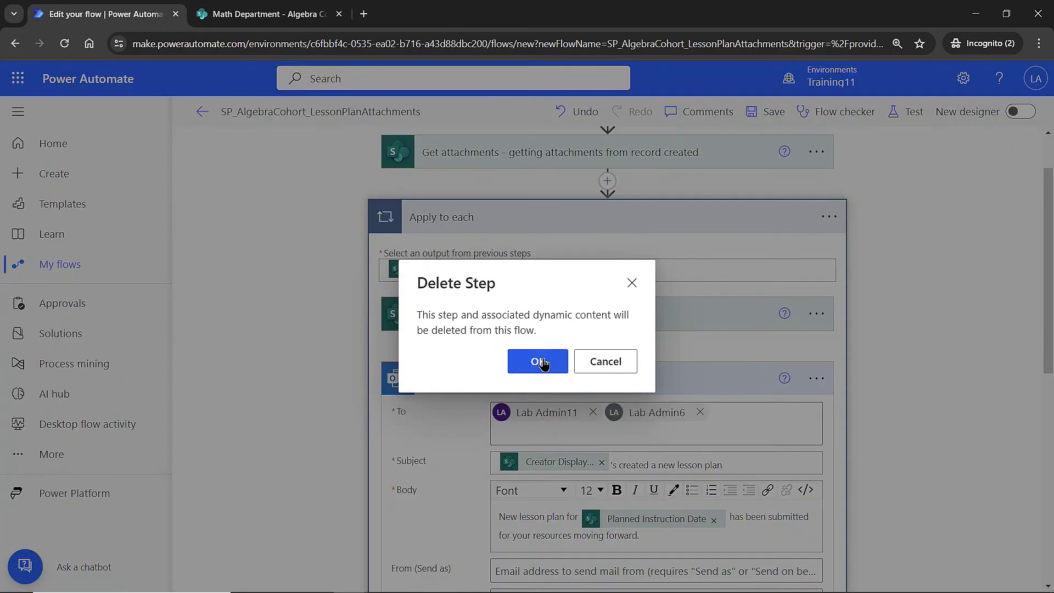
pyautogui.click(538, 362)
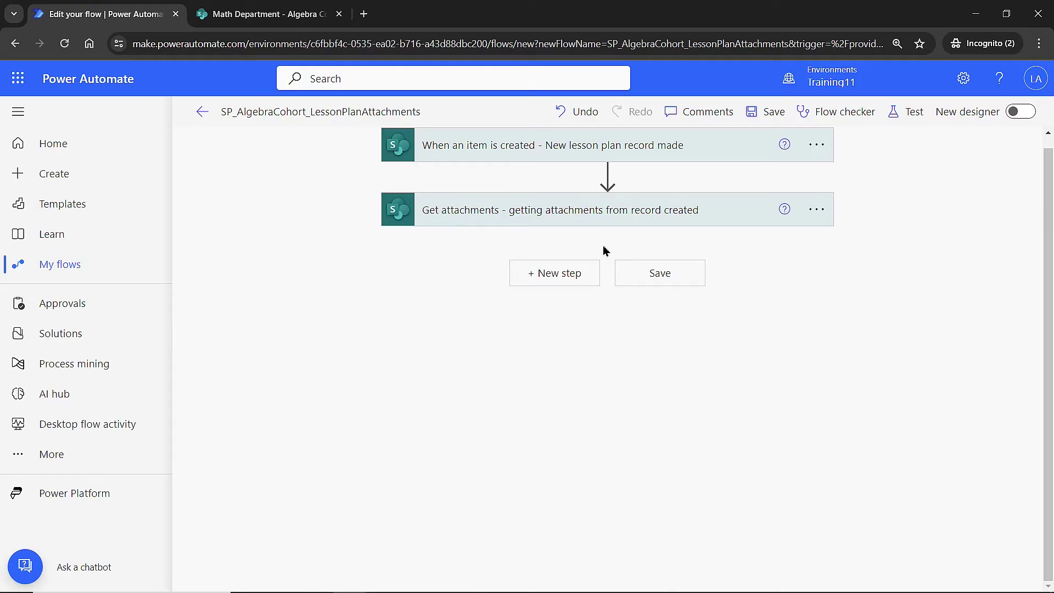
# Add an Office 365 Outlook Send an email (V2) action after the Get attachments action
pyautogui.click(573, 281)
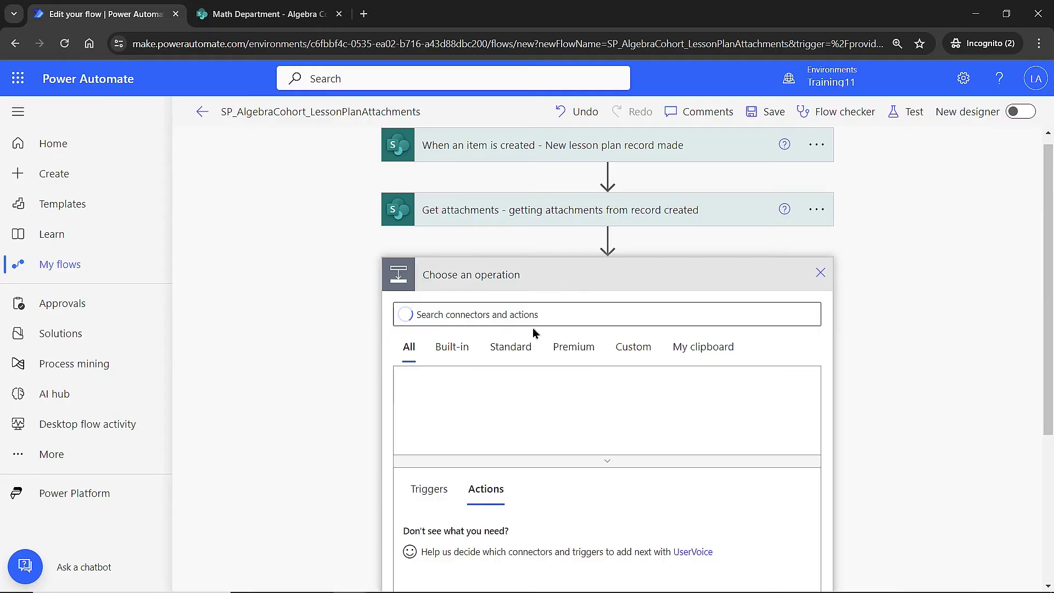
pyautogui.write('send email')
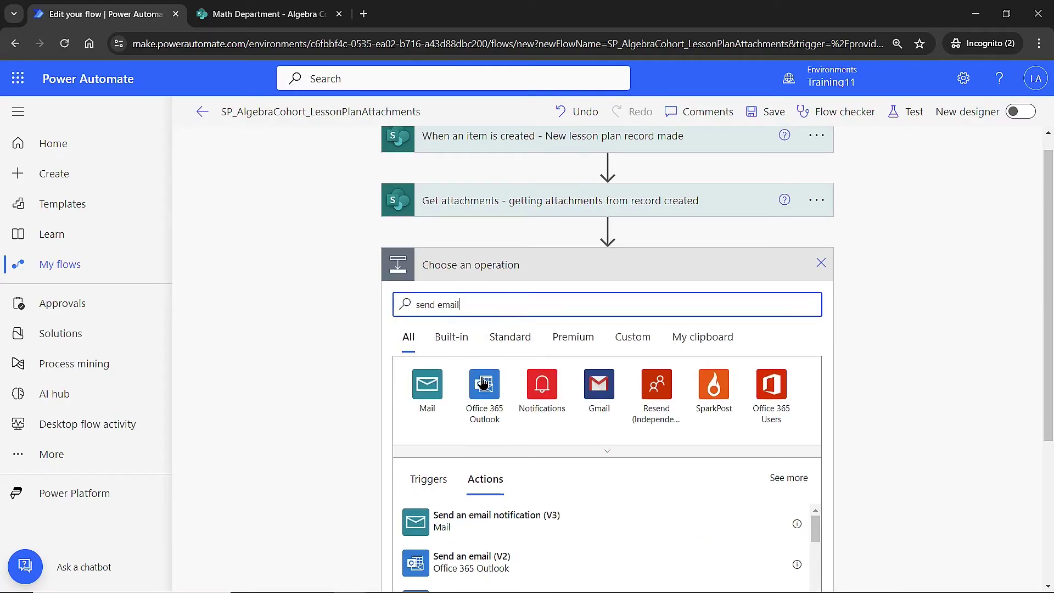
pyautogui.scroll(-1, 497, 494)
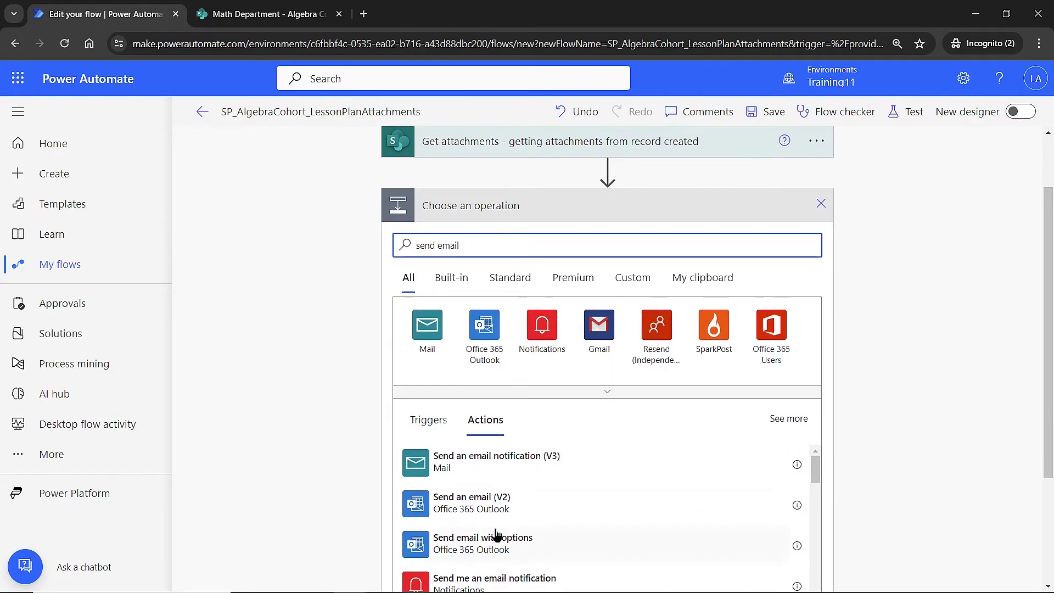
pyautogui.click(497, 513)
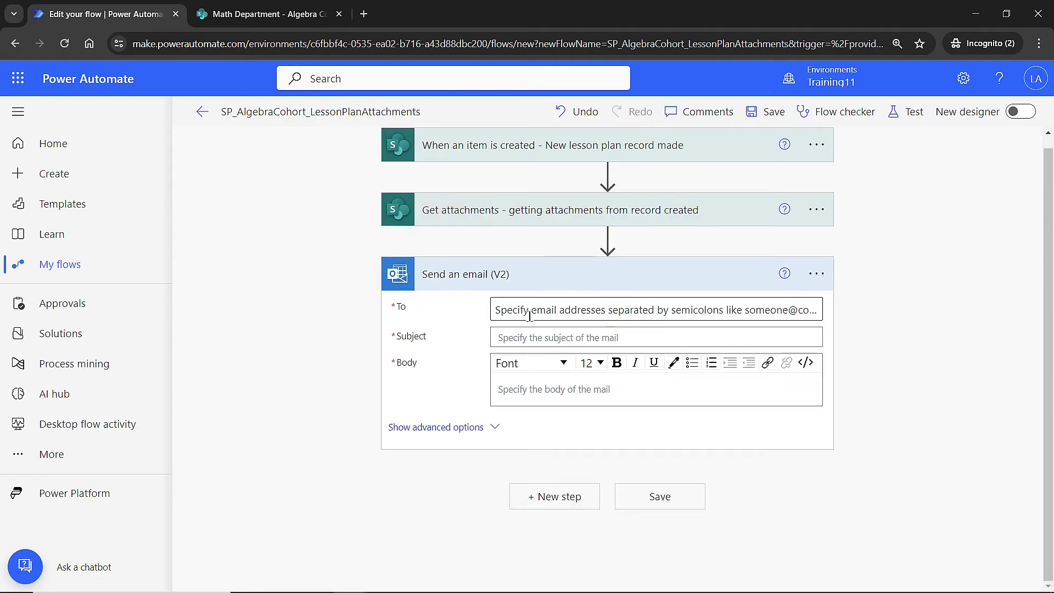
# Rename the new email action as "Send an email (V2) - One email for all attachments"
pyautogui.click(816, 274)
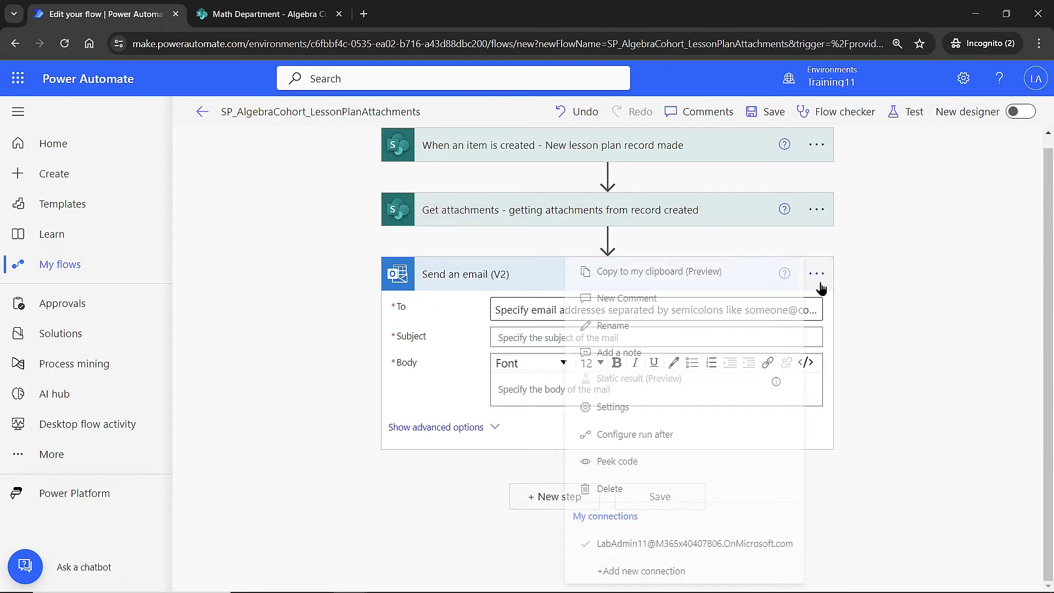
pyautogui.click(651, 327)
pyautogui.click(551, 275)
pyautogui.write('- E')
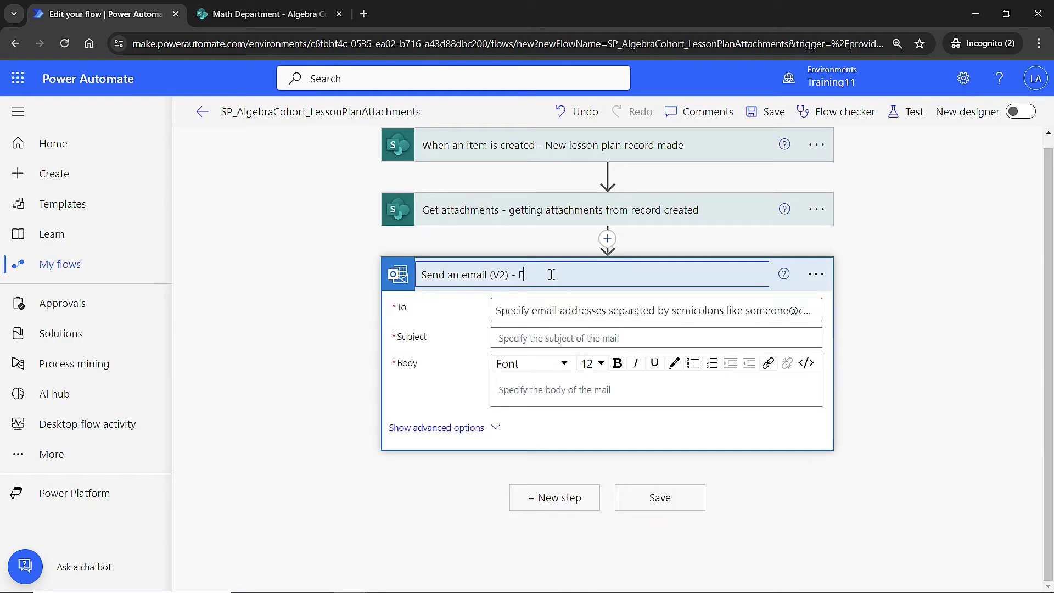
pyautogui.press('BackSpace')
pyautogui.write('One email for all attachments')
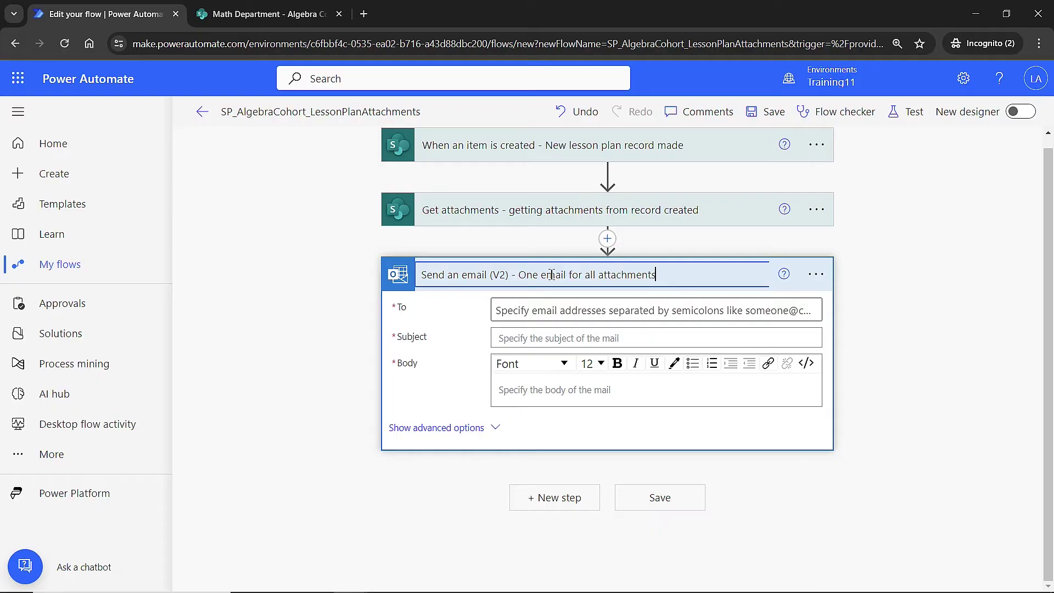
pyautogui.click(463, 319)
# Address the email to a lab administrator and set its subject to "All attachments for lesson"
pyautogui.click(539, 312)
pyautogui.write('labadmin')
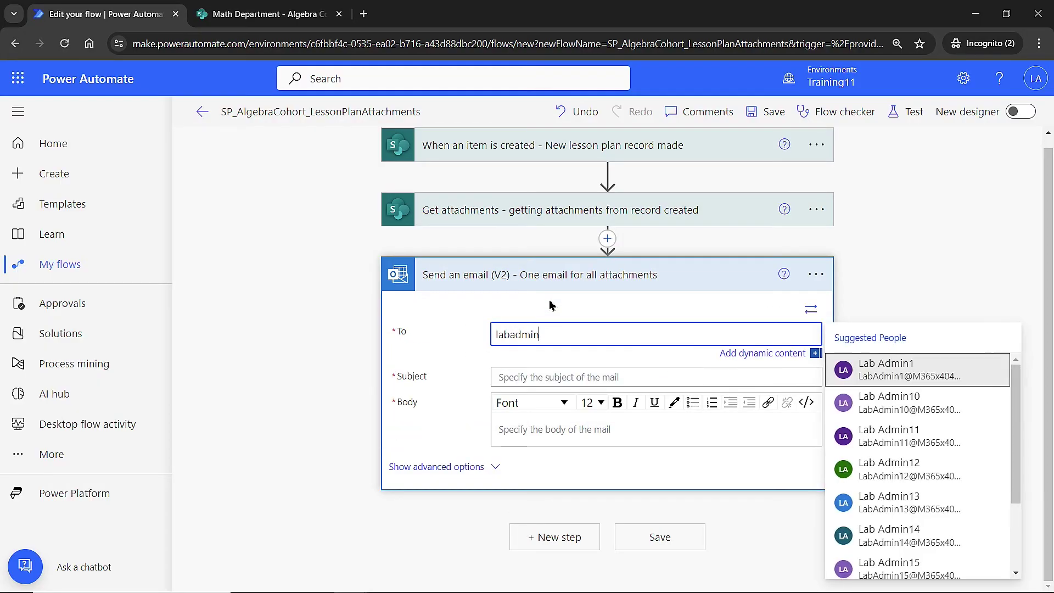
pyautogui.click(921, 444)
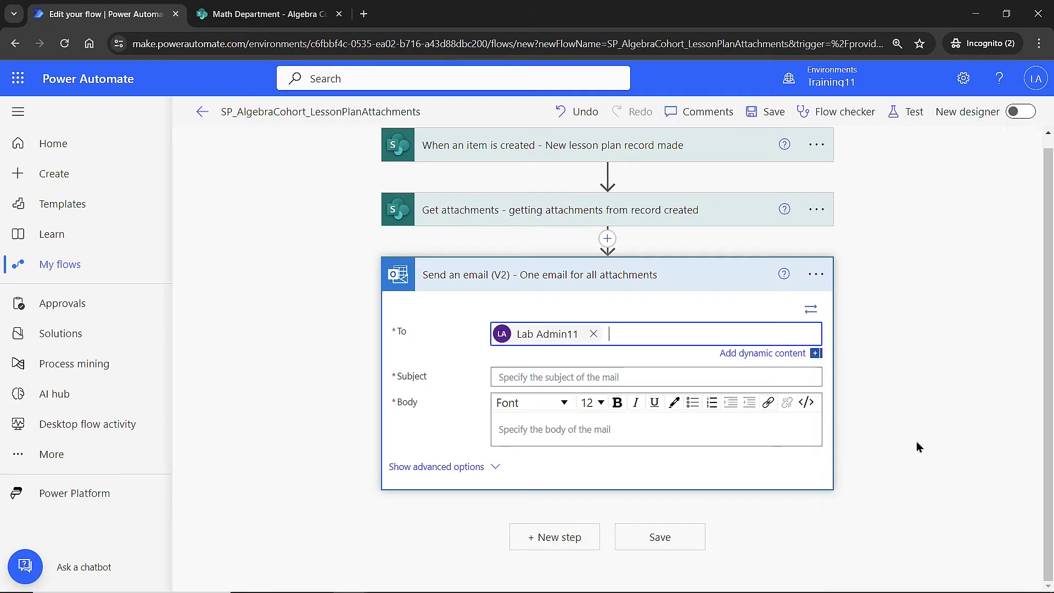
pyautogui.click(578, 374)
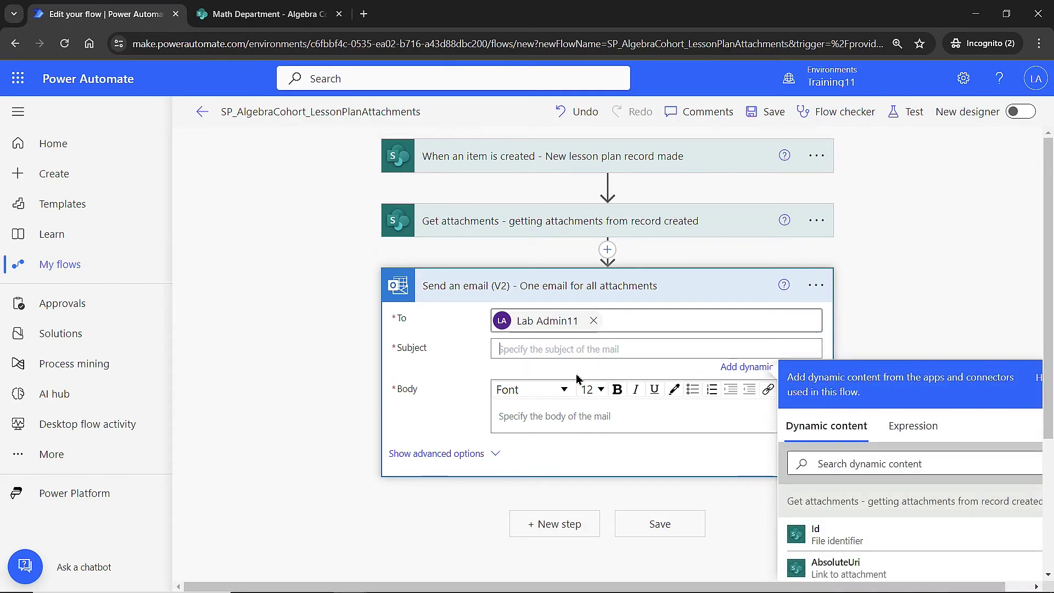
pyautogui.write('All att')
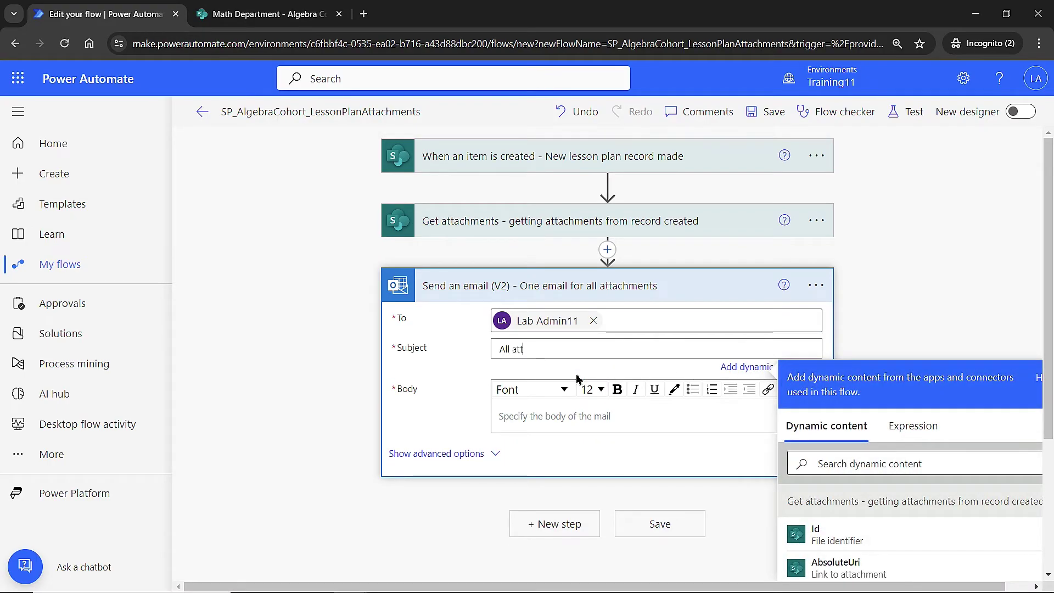
pyautogui.write('achments for lesson')
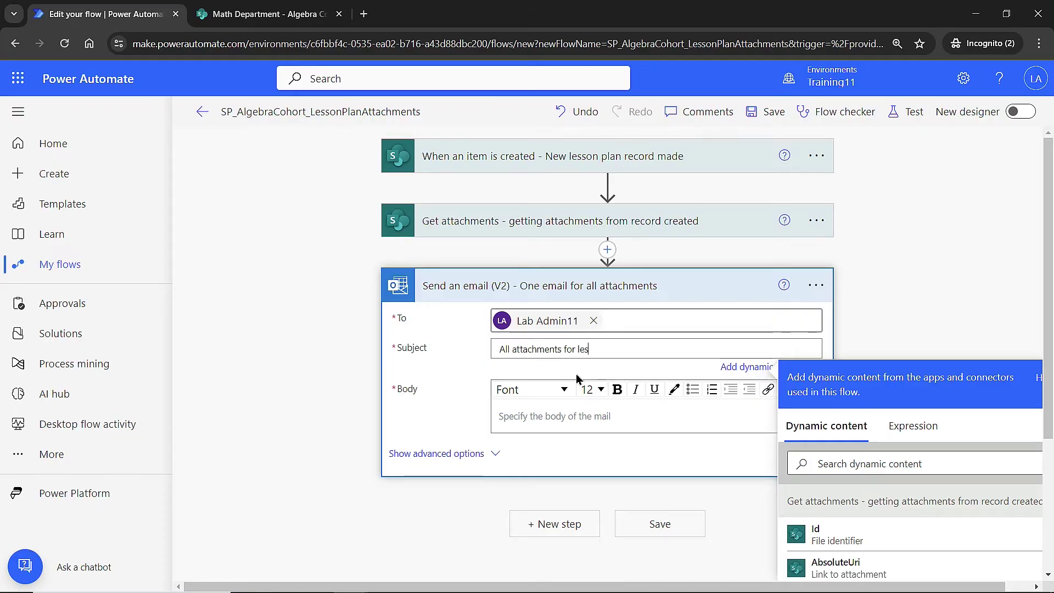
# Write the body "Hey, here are all the attachments from" followed by the Creator DisplayName dynamic value, and show the email's advanced options
pyautogui.click(540, 417)
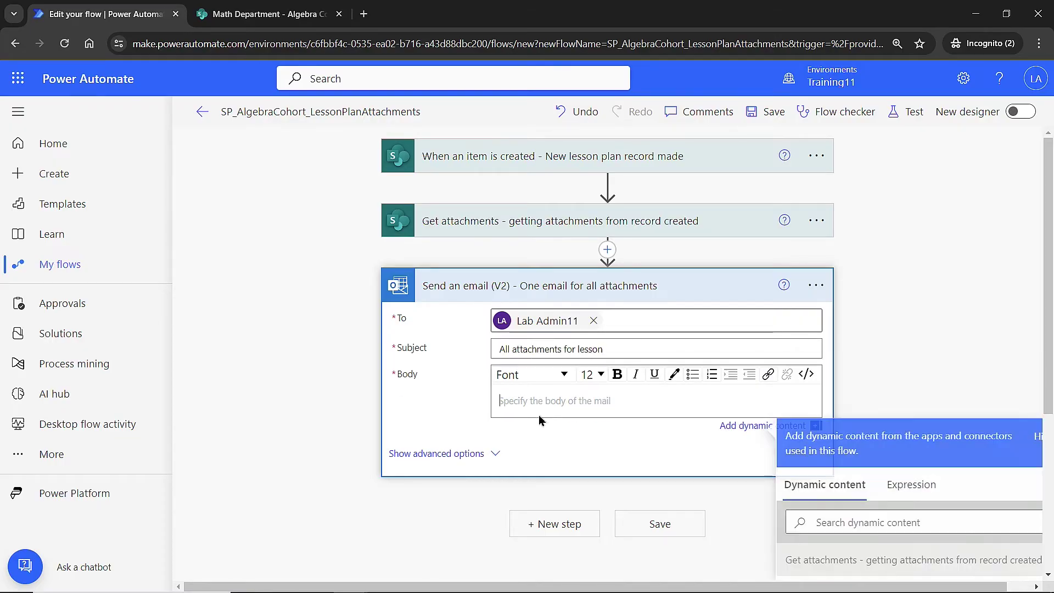
pyautogui.write('Hey, here')
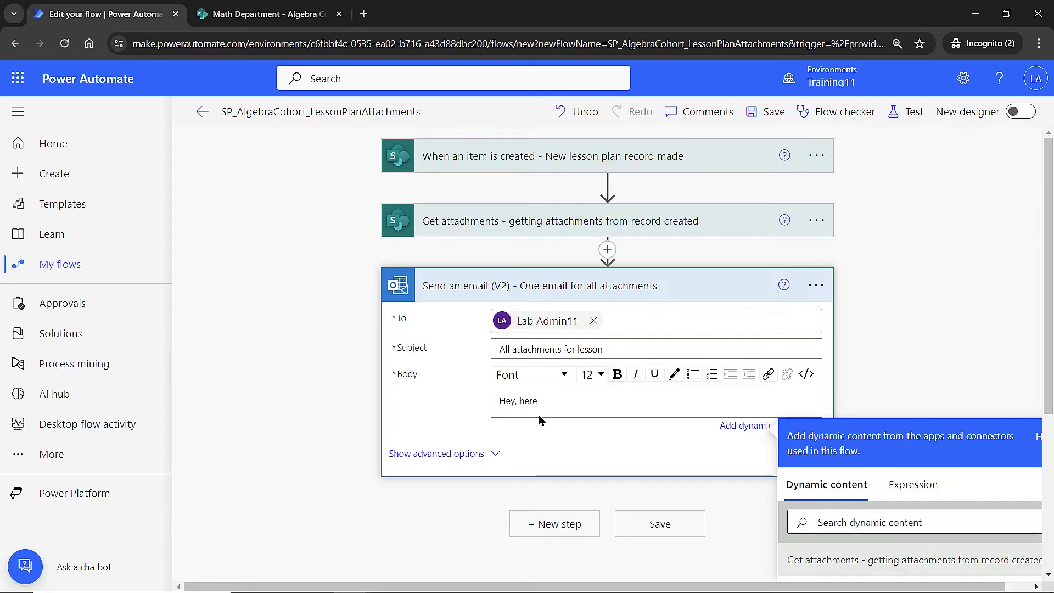
pyautogui.write(' are all the attachemments from')
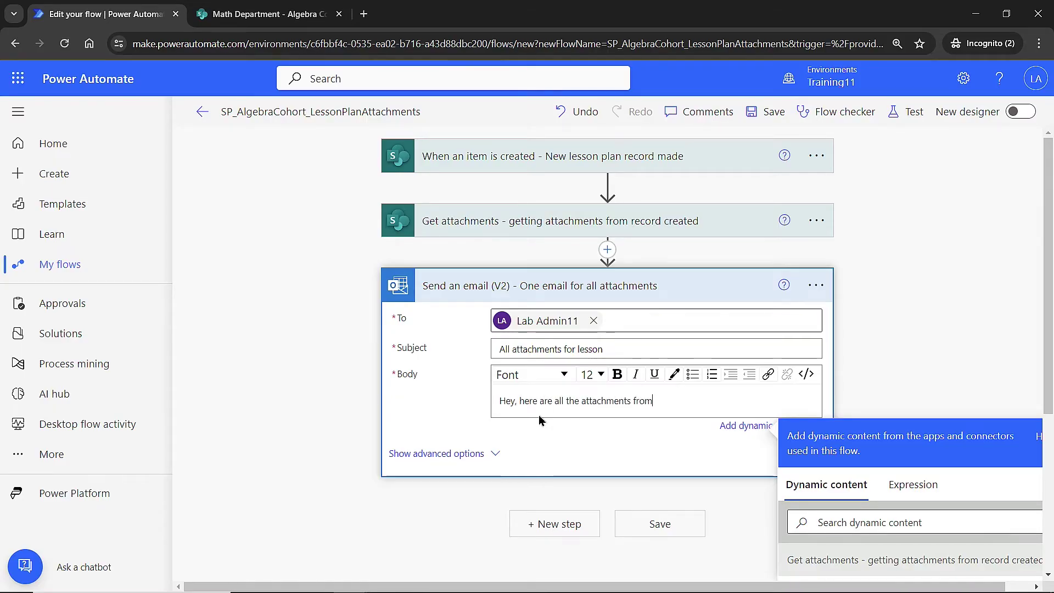
pyautogui.scroll(-1, 861, 316)
pyautogui.scroll(-2, 861, 316)
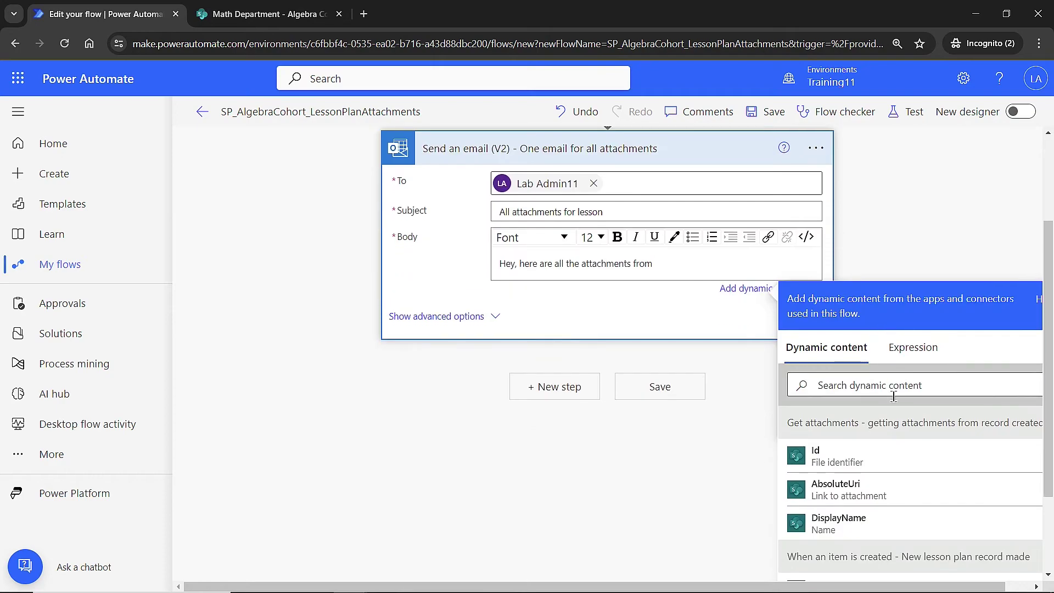
pyautogui.click(889, 385)
pyautogui.write('req')
pyautogui.scroll(-1, 885, 393)
pyautogui.press('BackSpace')
pyautogui.press('BackSpace')
pyautogui.press('BackSpace')
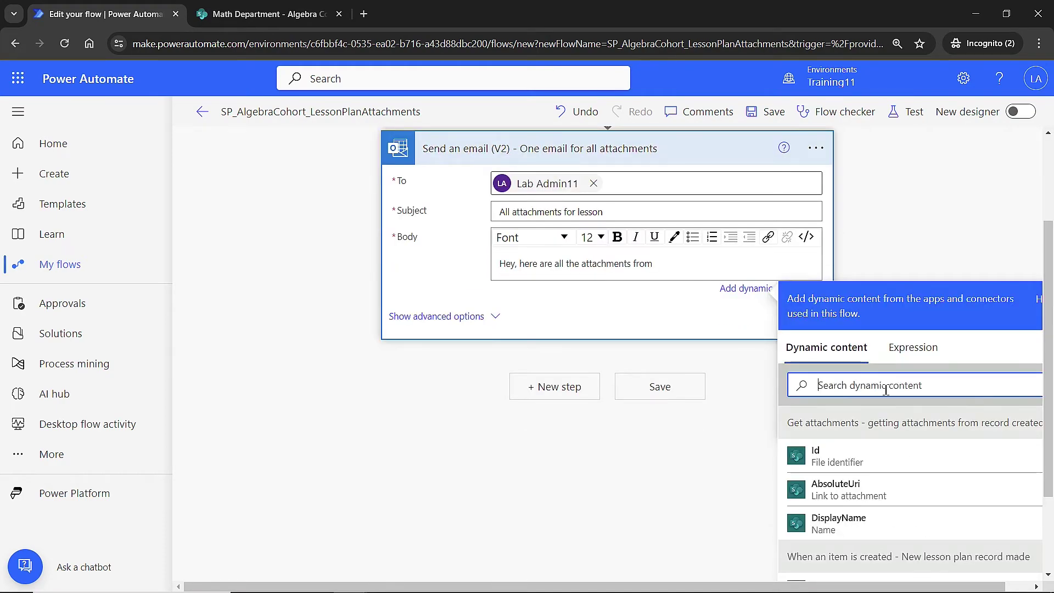
pyautogui.write('create')
pyautogui.click(833, 494)
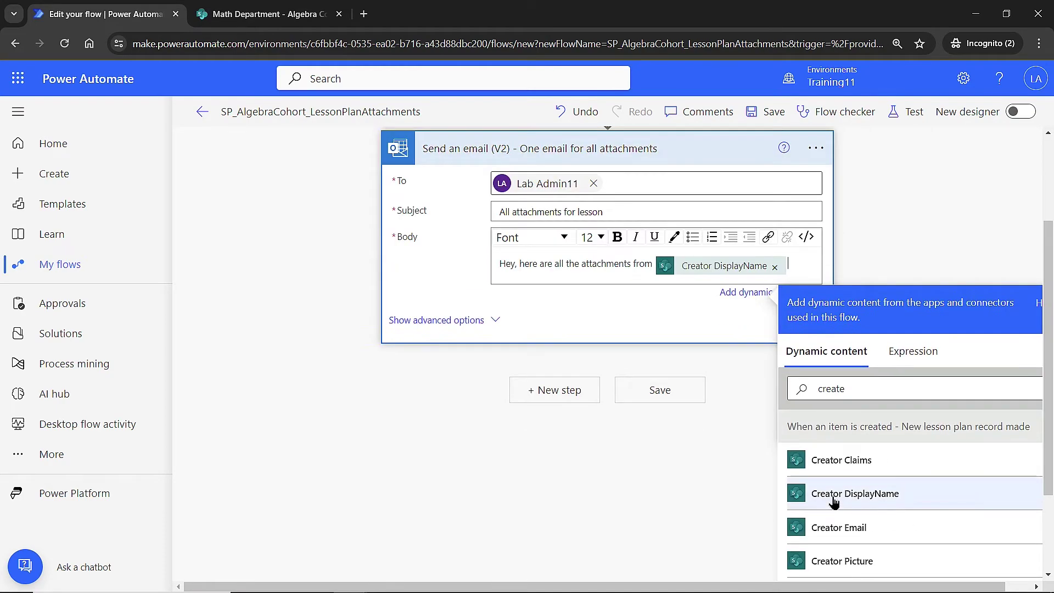
pyautogui.click(467, 321)
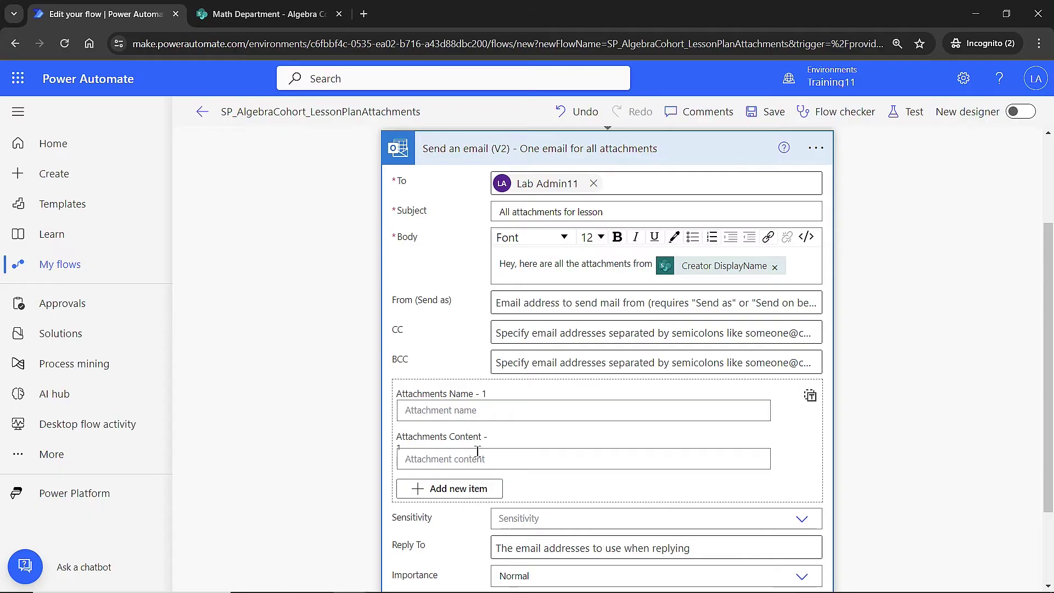
# Try out a second attachment entry and the whole-array input mode for the email's attachments
pyautogui.click(460, 491)
pyautogui.scroll(-1, 516, 467)
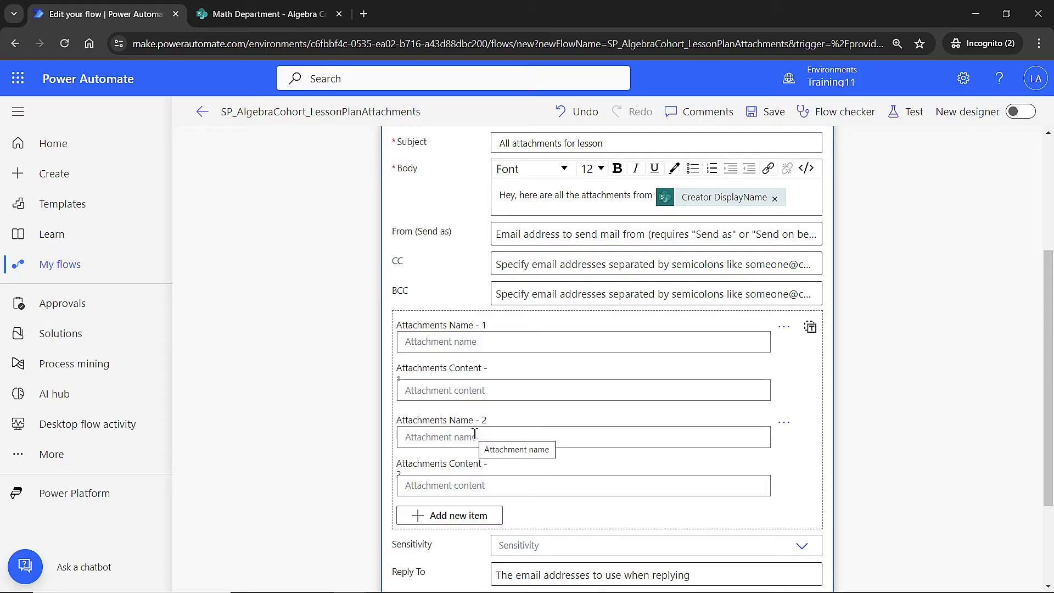
pyautogui.click(785, 424)
pyautogui.click(793, 448)
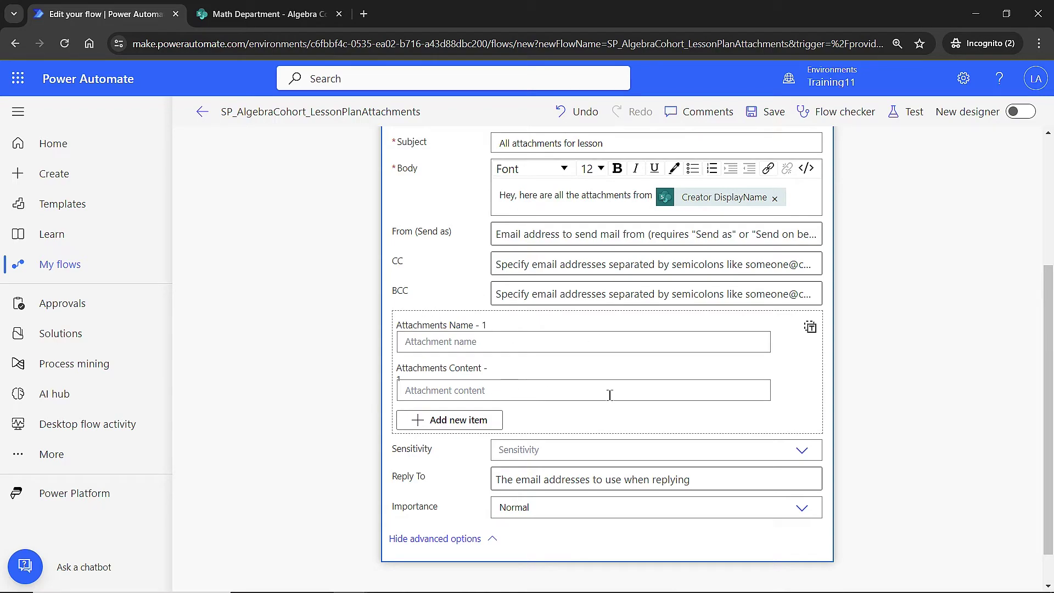
pyautogui.click(810, 328)
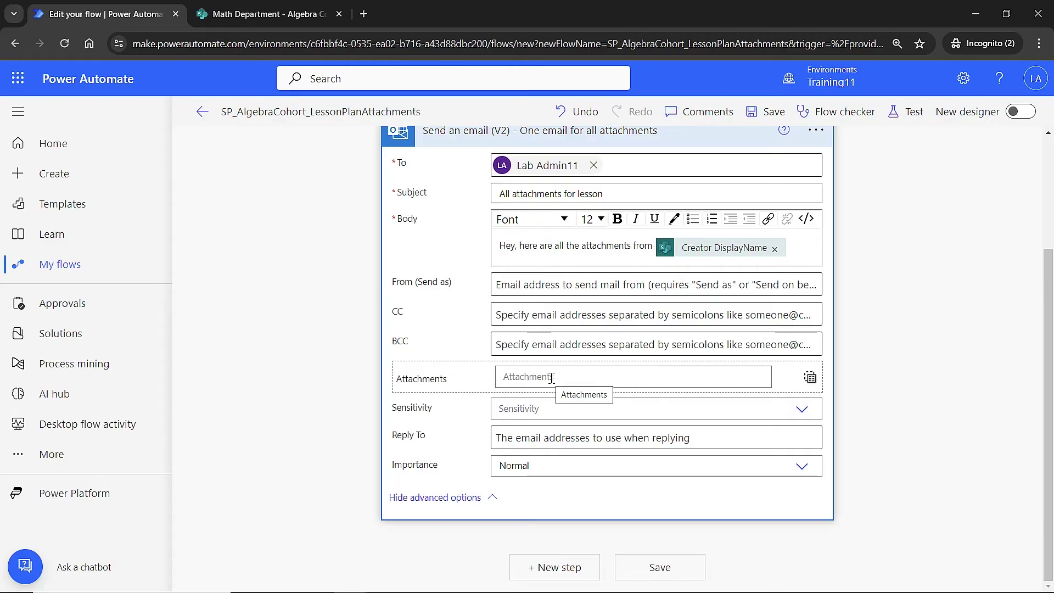
pyautogui.click(810, 379)
# Fill the first attachment with name "test name" and content "test content", switch attachments to whole-array input, and select the object inside the brackets
pyautogui.click(494, 341)
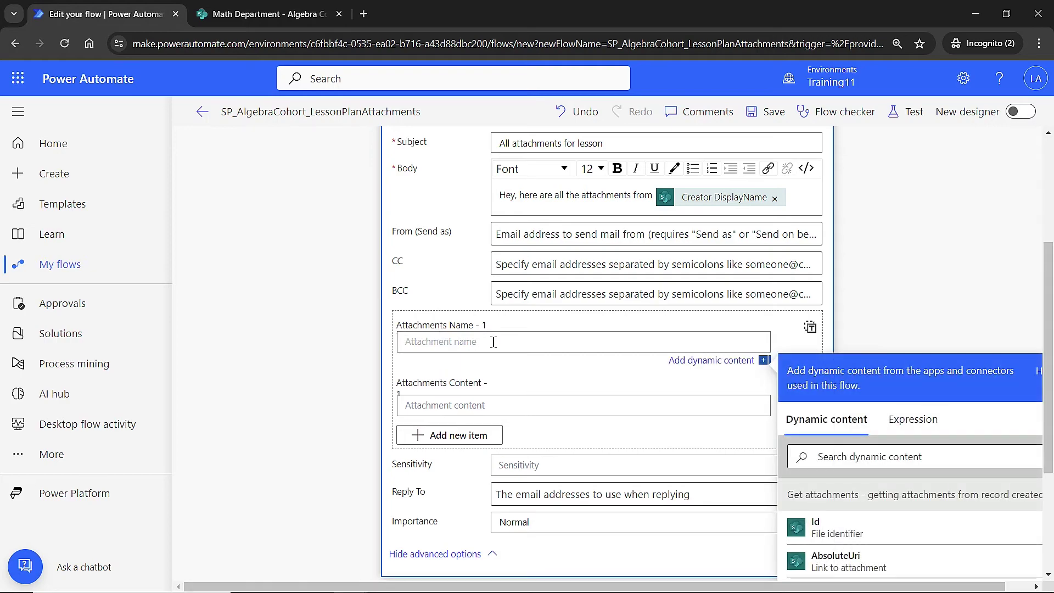
pyautogui.write('test name')
pyautogui.click(450, 410)
pyautogui.write('test ')
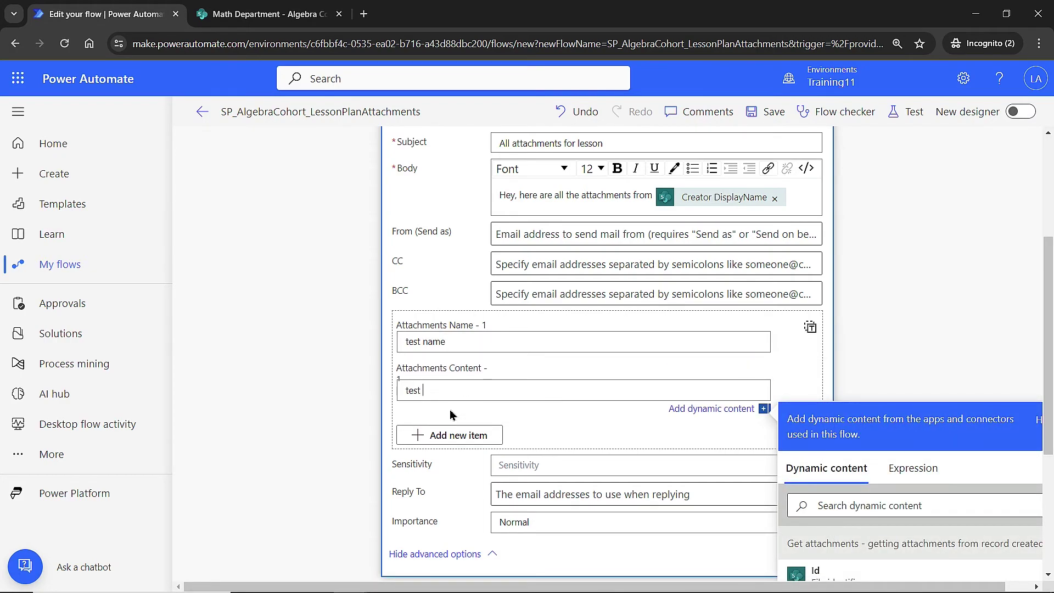
pyautogui.write('content')
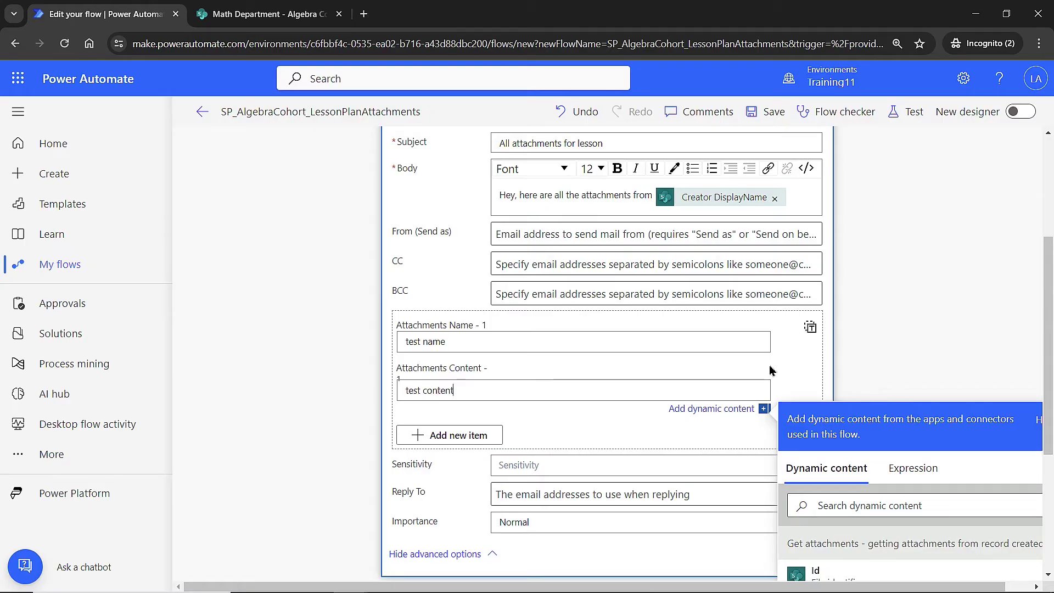
pyautogui.click(810, 328)
pyautogui.click(811, 329)
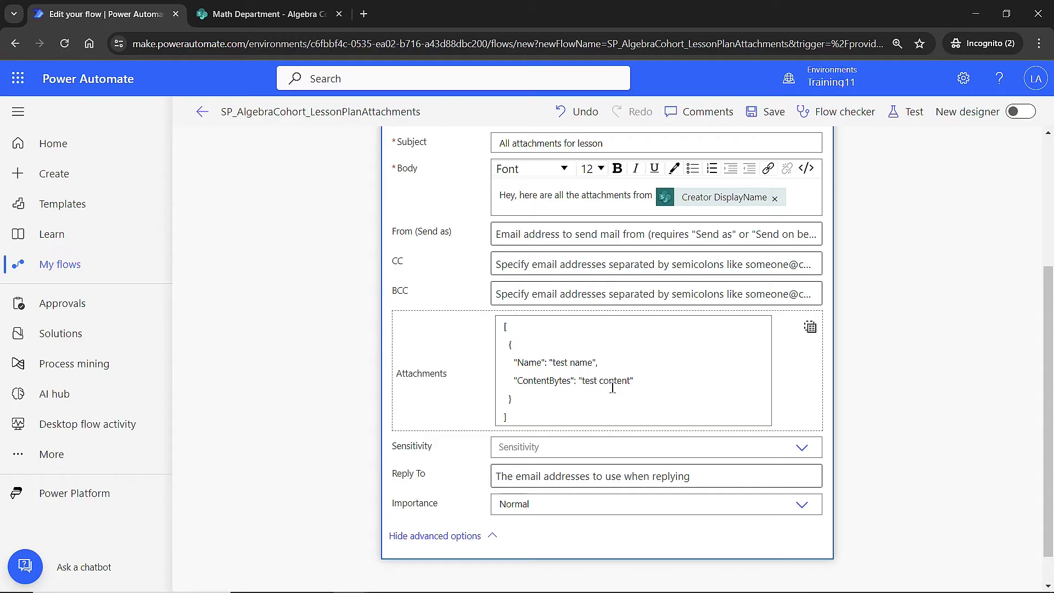
pyautogui.moveTo(516, 400); pyautogui.dragTo(503, 349)
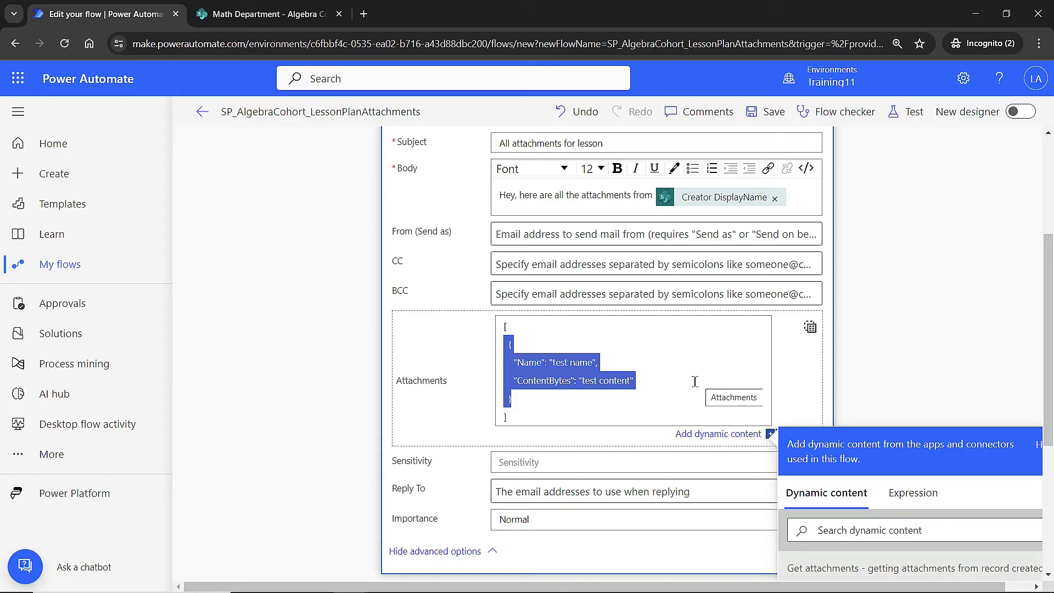
# Insert an Initialize variable action between the Get attachments action and the Send an email action
pyautogui.scroll(4, 694, 382)
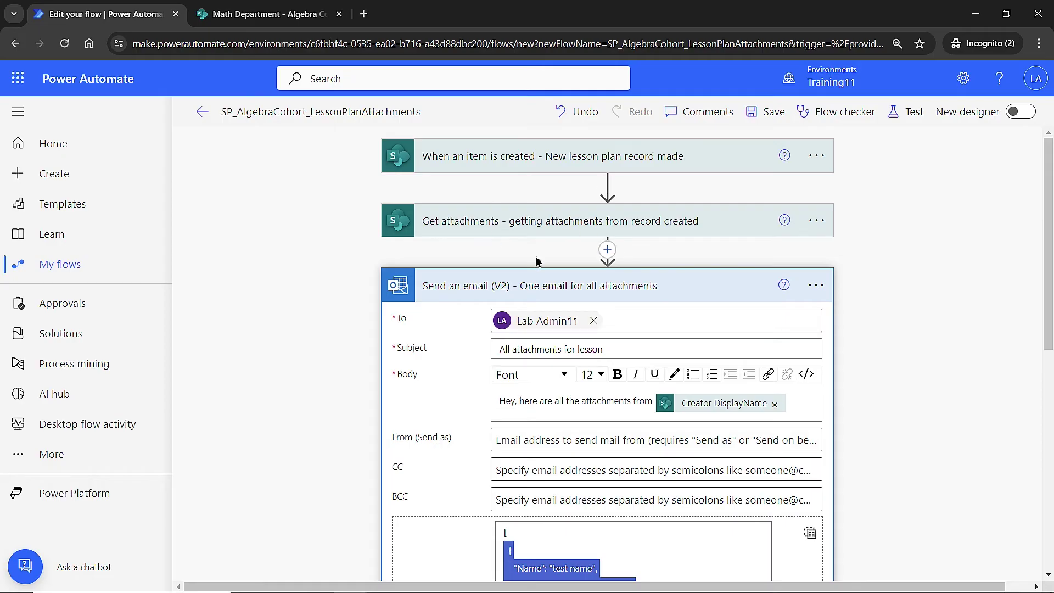
pyautogui.click(608, 251)
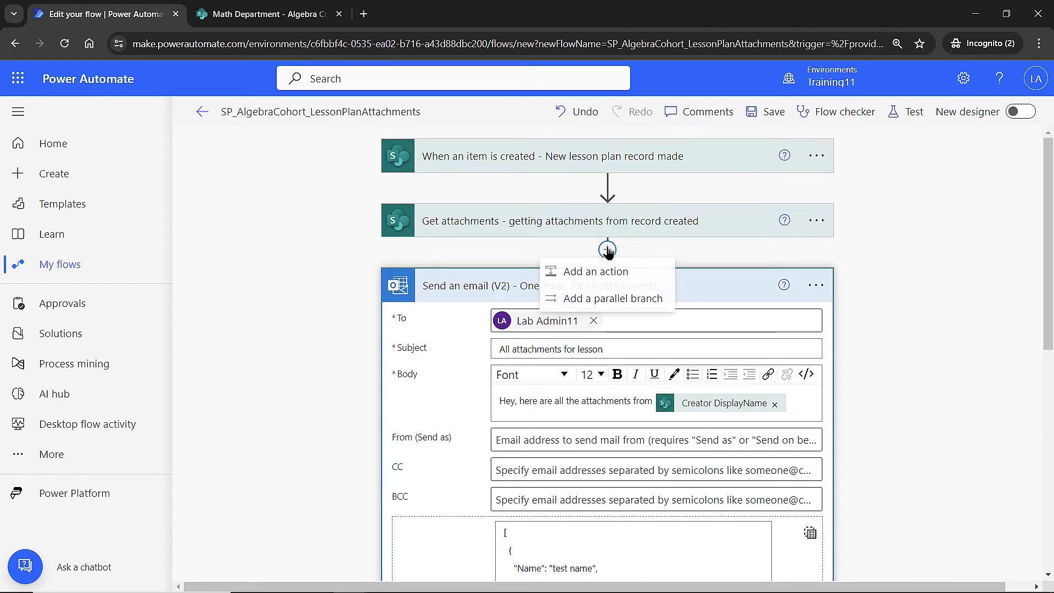
pyautogui.click(607, 273)
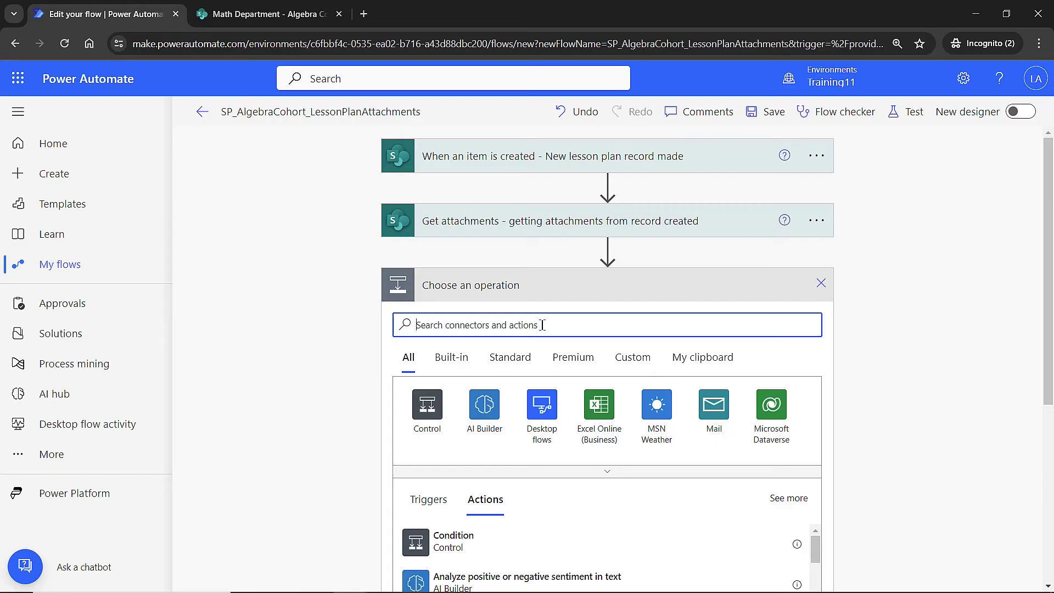
pyautogui.write('initialize var')
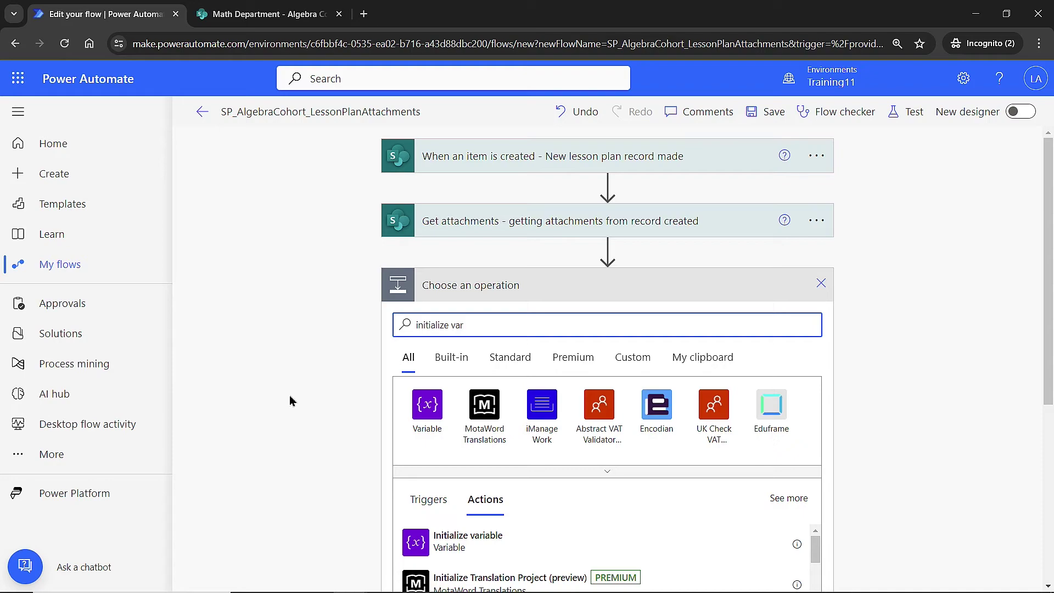
pyautogui.click(458, 541)
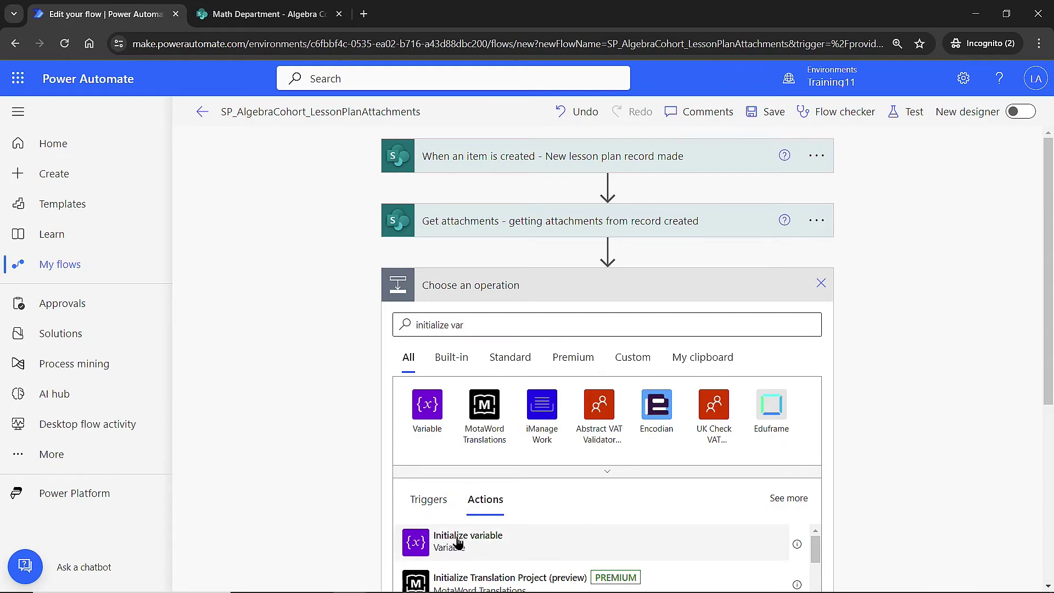
# Rename the variable action to "Initialize variable - Used for storing all attachment names and content"
pyautogui.click(817, 285)
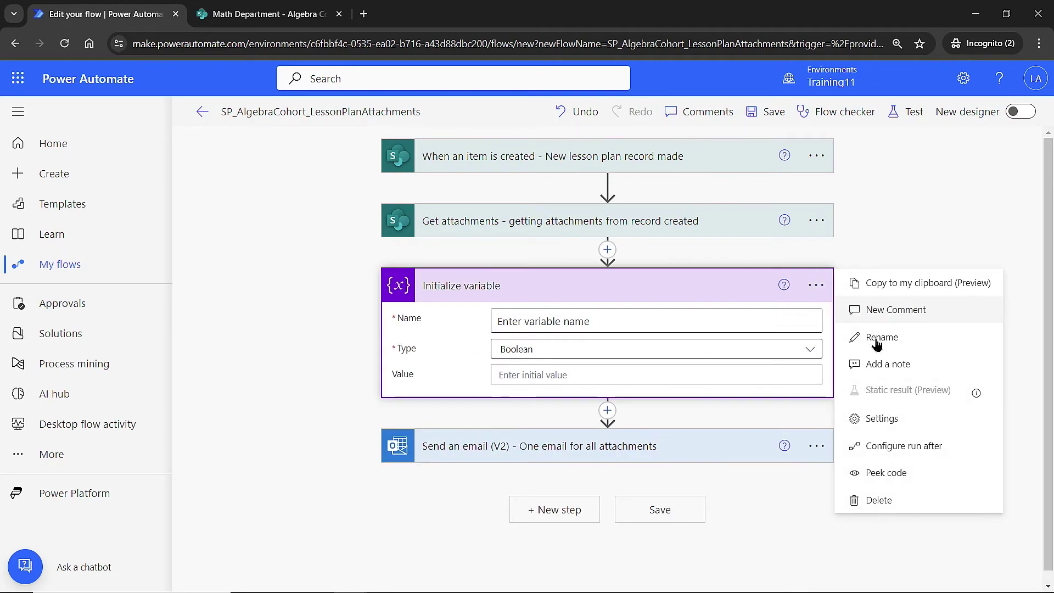
pyautogui.click(879, 337)
pyautogui.click(582, 286)
pyautogui.write('-')
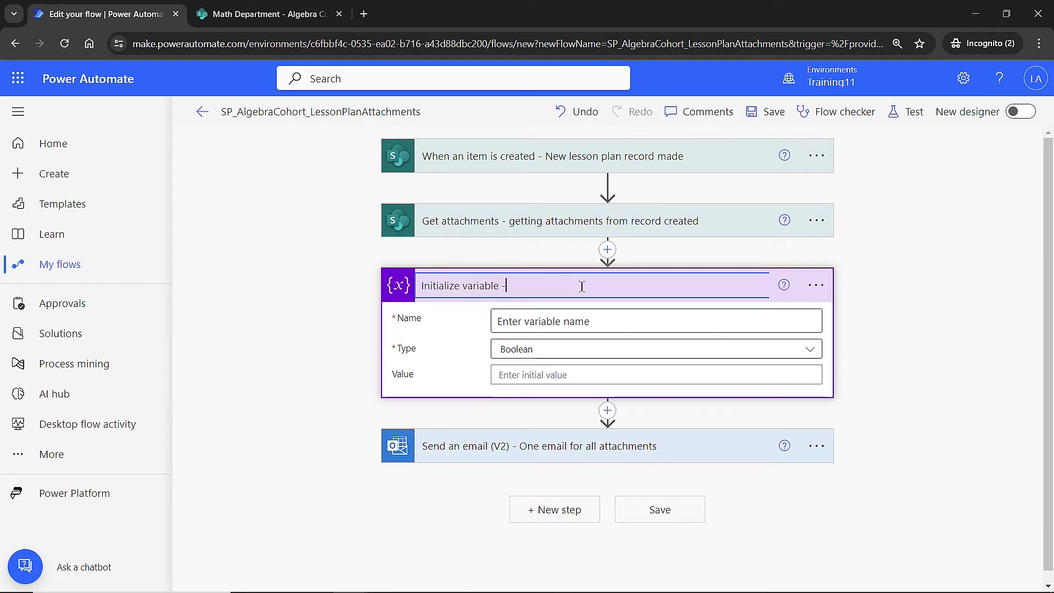
pyautogui.write(' Used for storing all attachem')
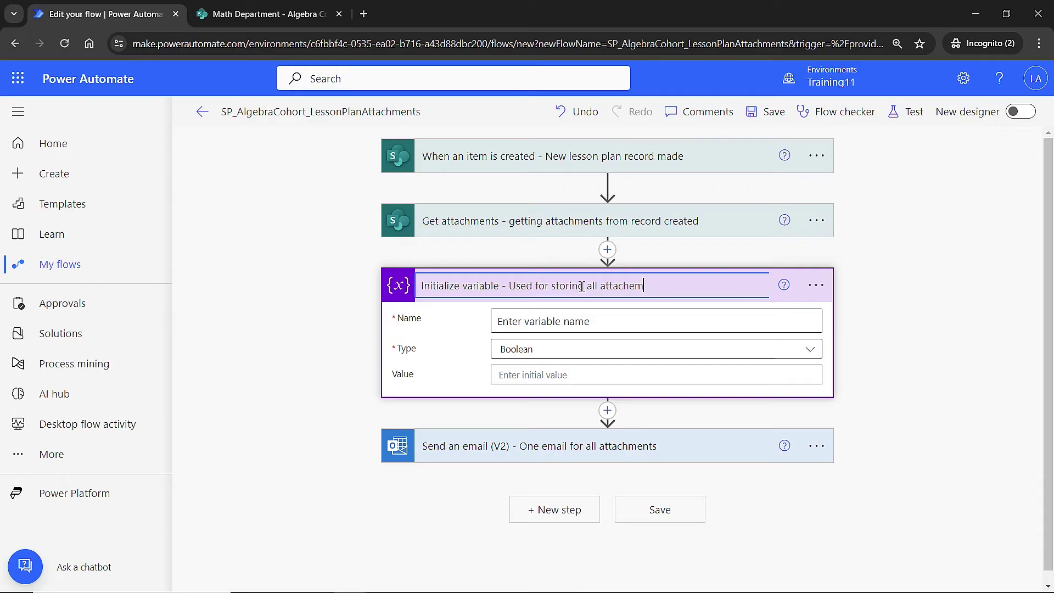
pyautogui.press('BackSpace')
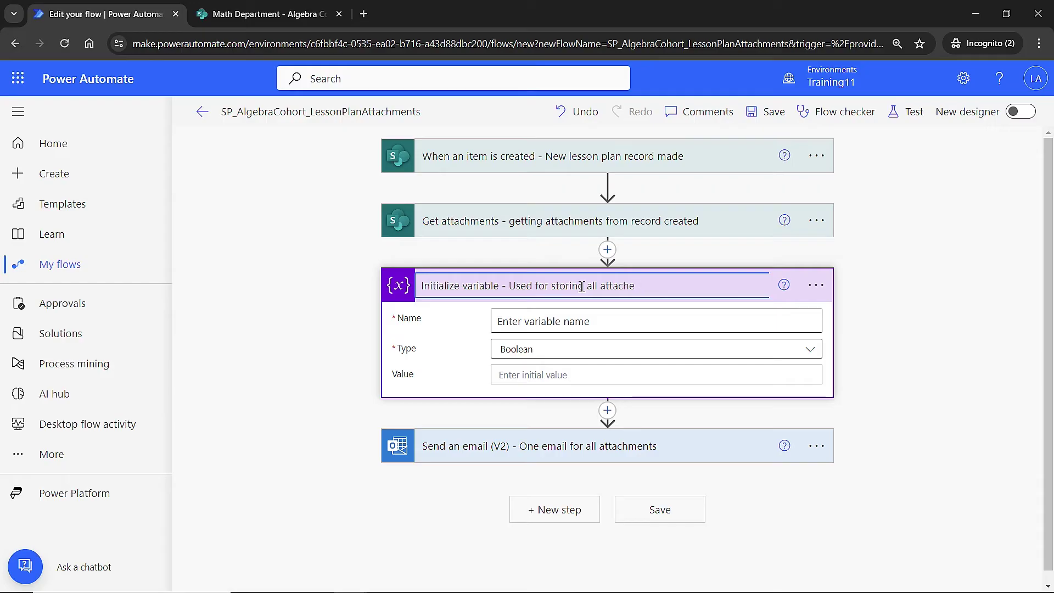
pyautogui.write('ment names and content')
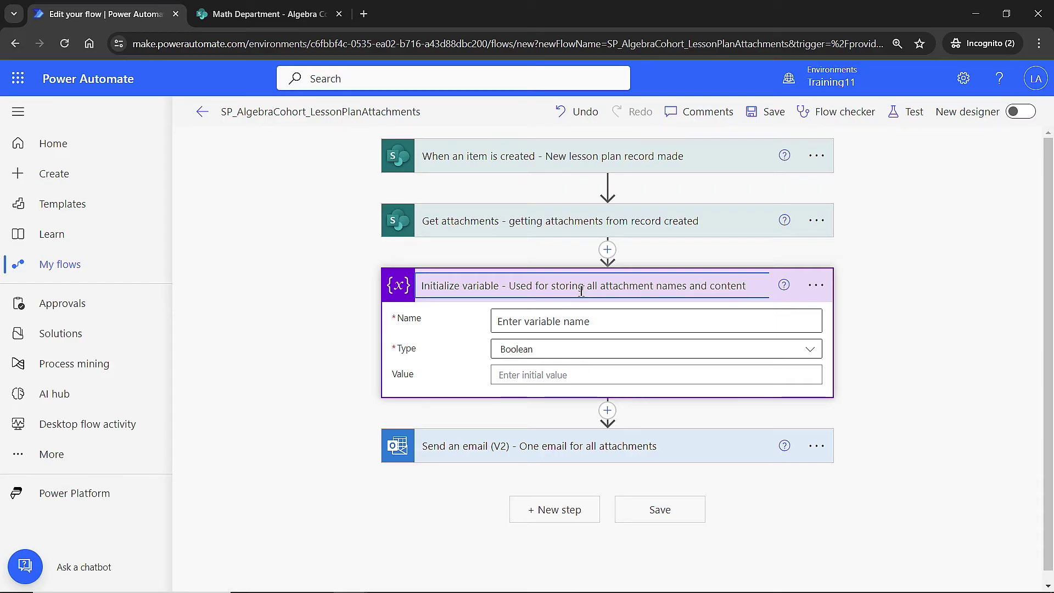
# Name the variable varAttachments and set its type to Array
pyautogui.click(563, 322)
pyautogui.write('varAttachments')
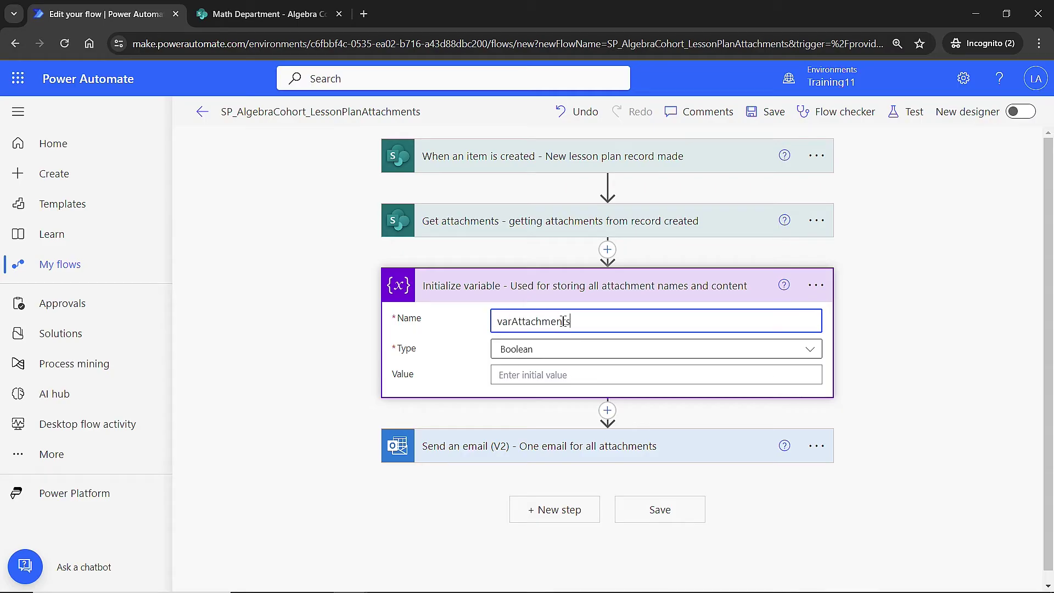
pyautogui.click(580, 355)
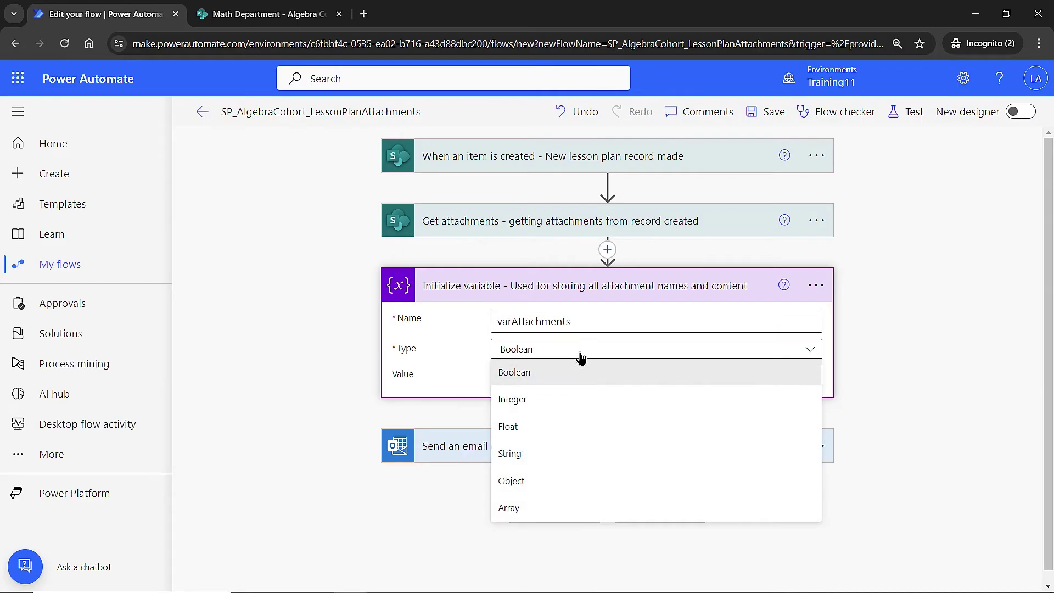
pyautogui.click(525, 516)
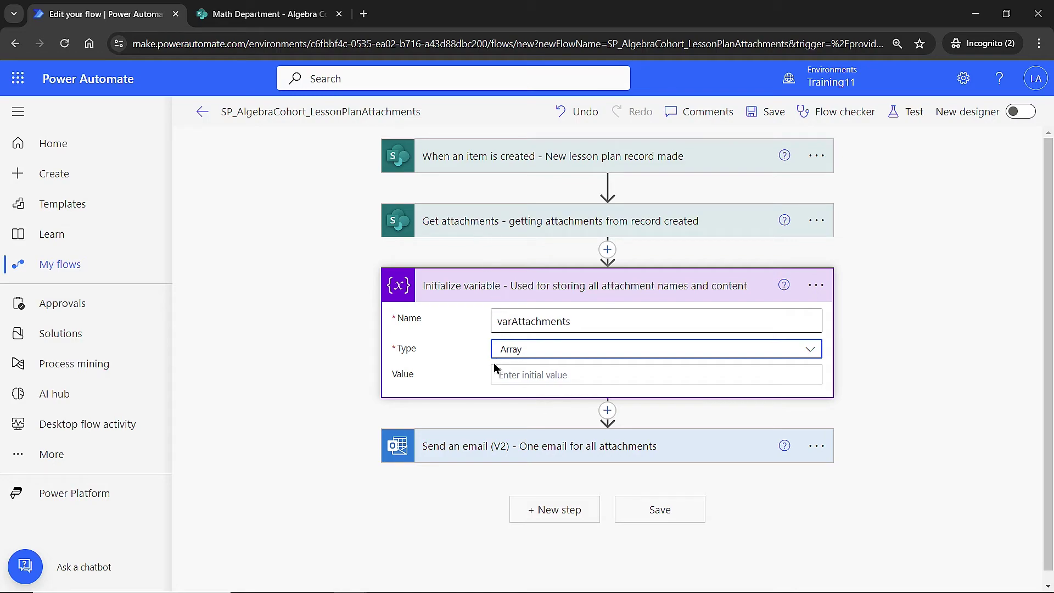
# Insert a SharePoint Get file content action between the Initialize variable action and the Send an email action
pyautogui.scroll(-1, 509, 388)
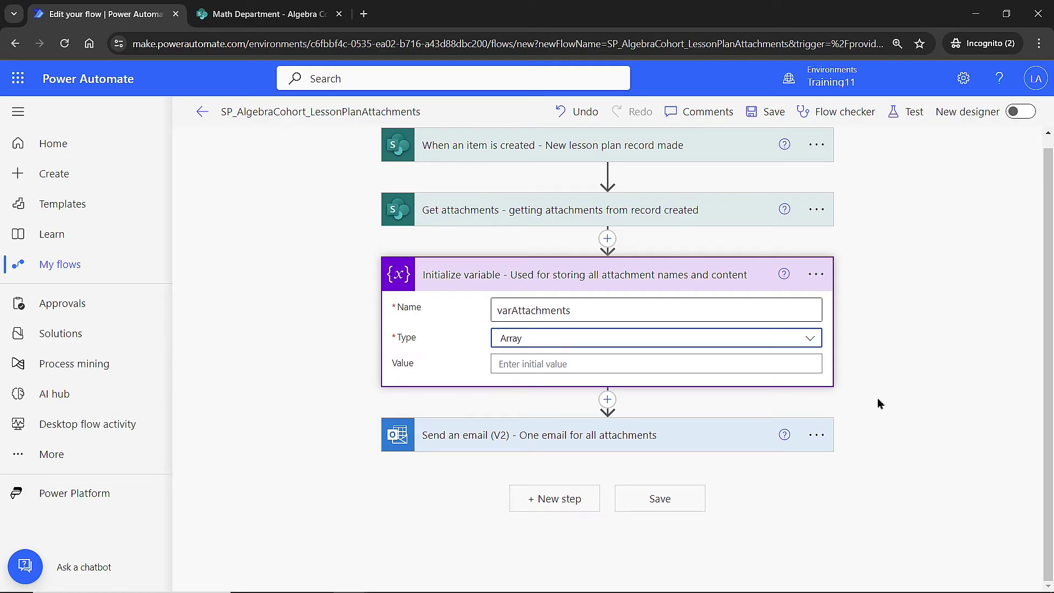
pyautogui.click(608, 401)
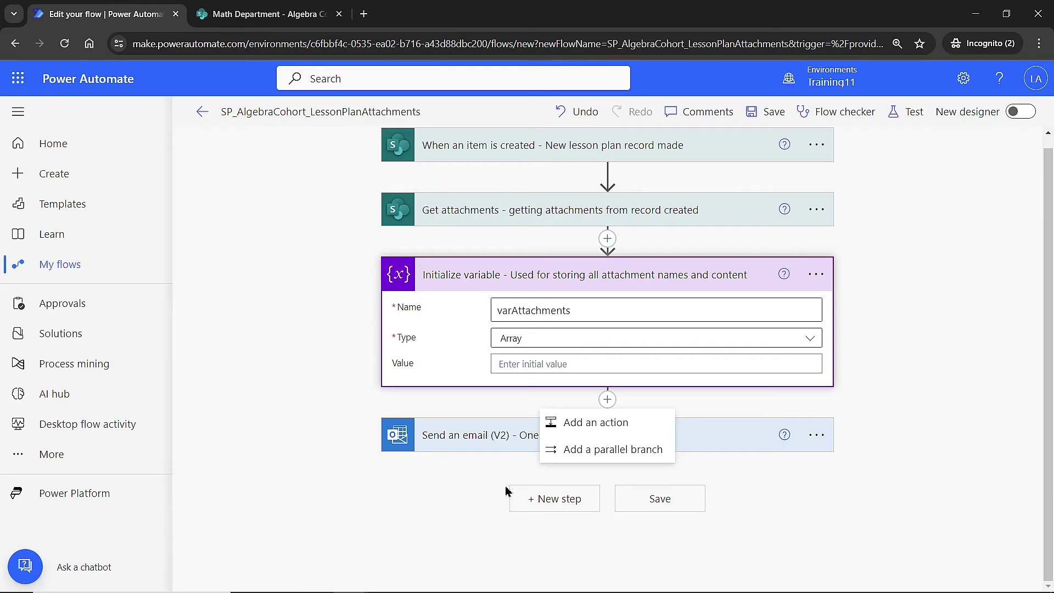
pyautogui.click(583, 428)
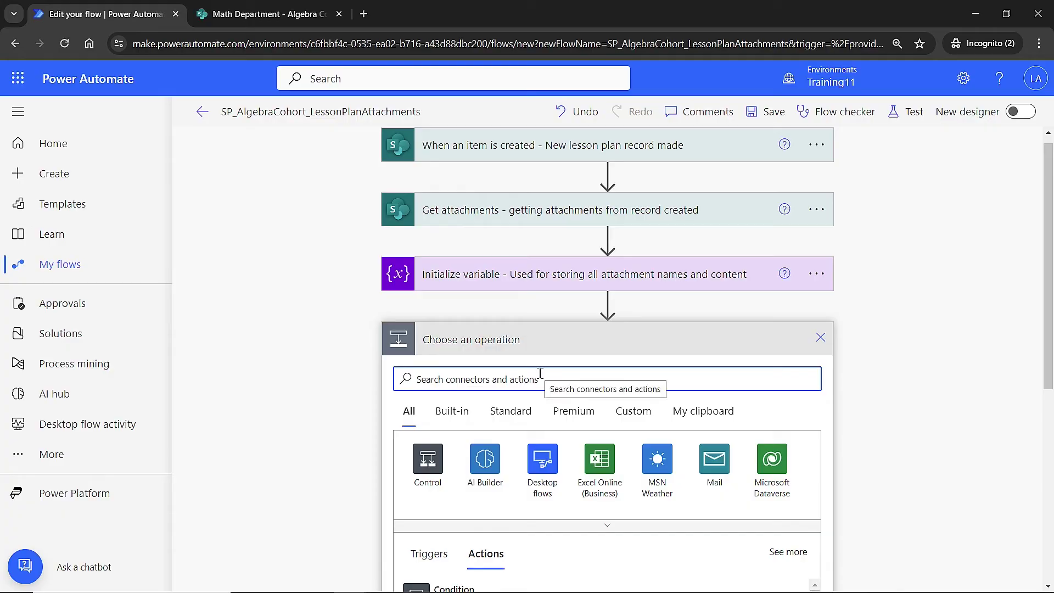
pyautogui.write('get file ')
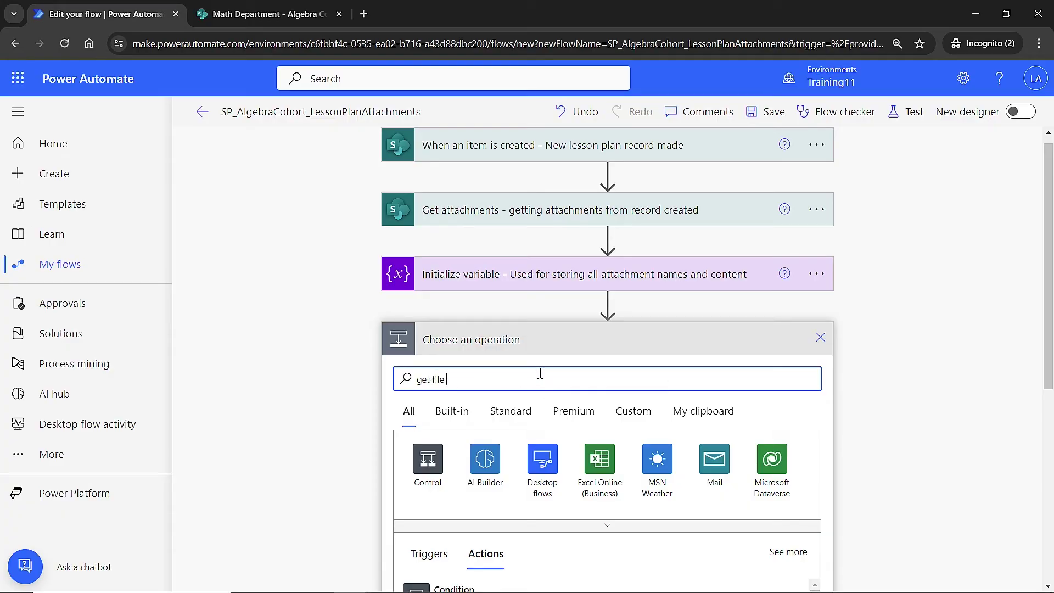
pyautogui.write('content')
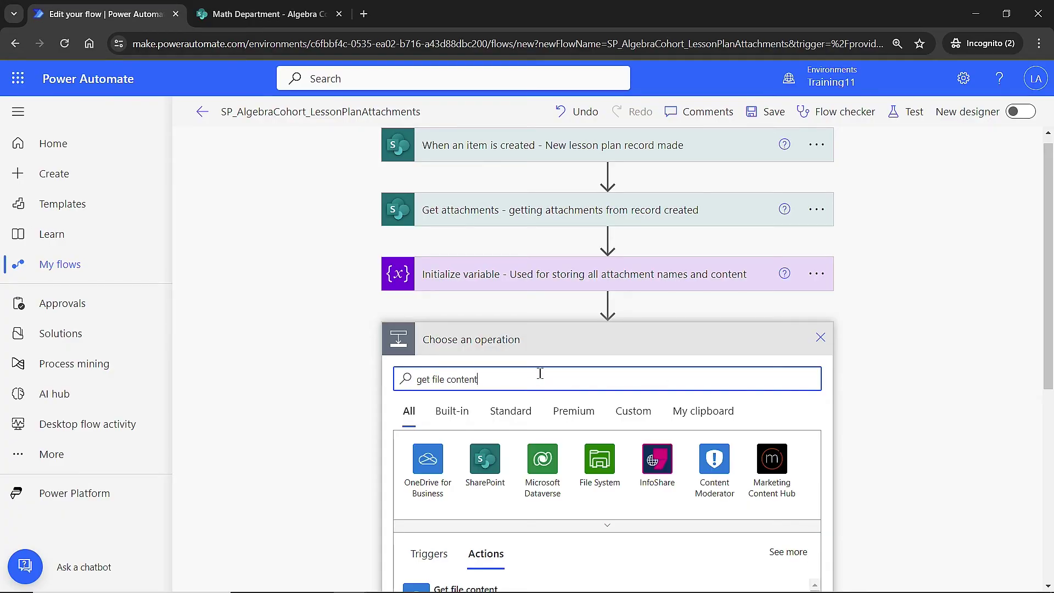
pyautogui.scroll(-3, 538, 404)
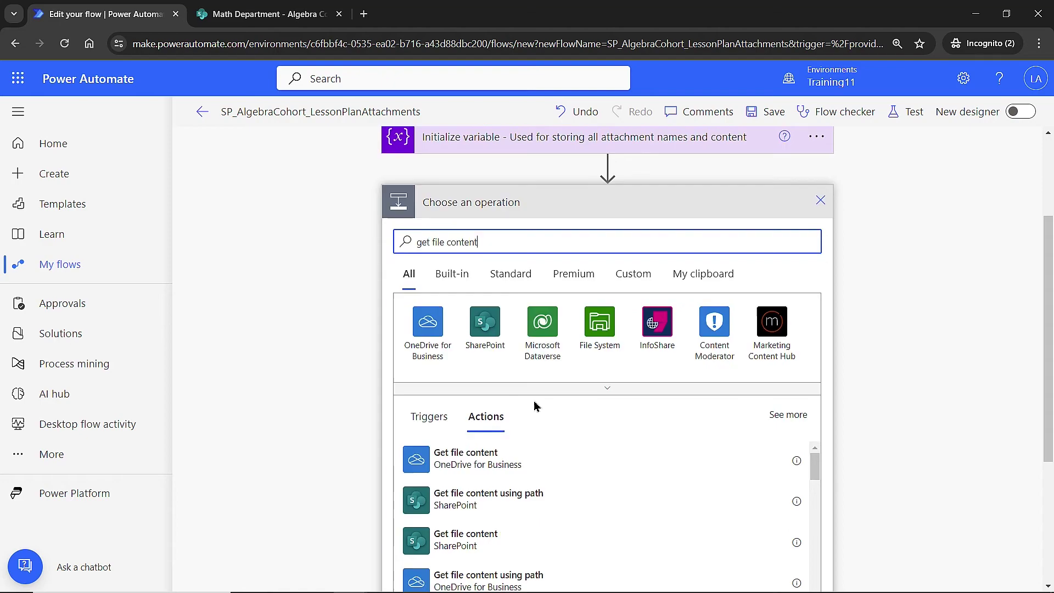
pyautogui.click(468, 542)
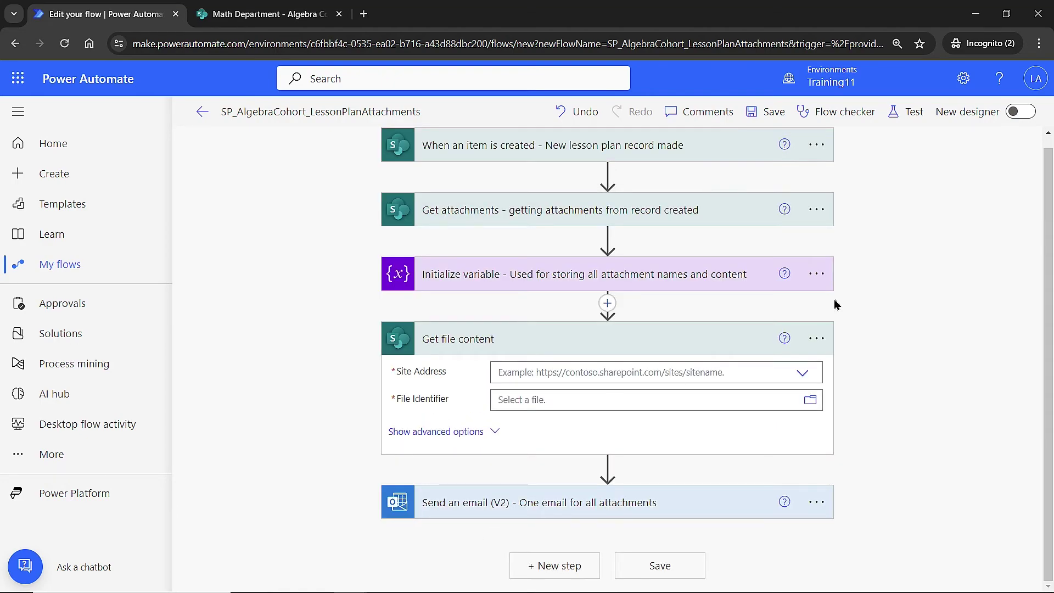
# Rename the file content action to "Get file content for attachments on list"
pyautogui.click(816, 338)
pyautogui.click(614, 328)
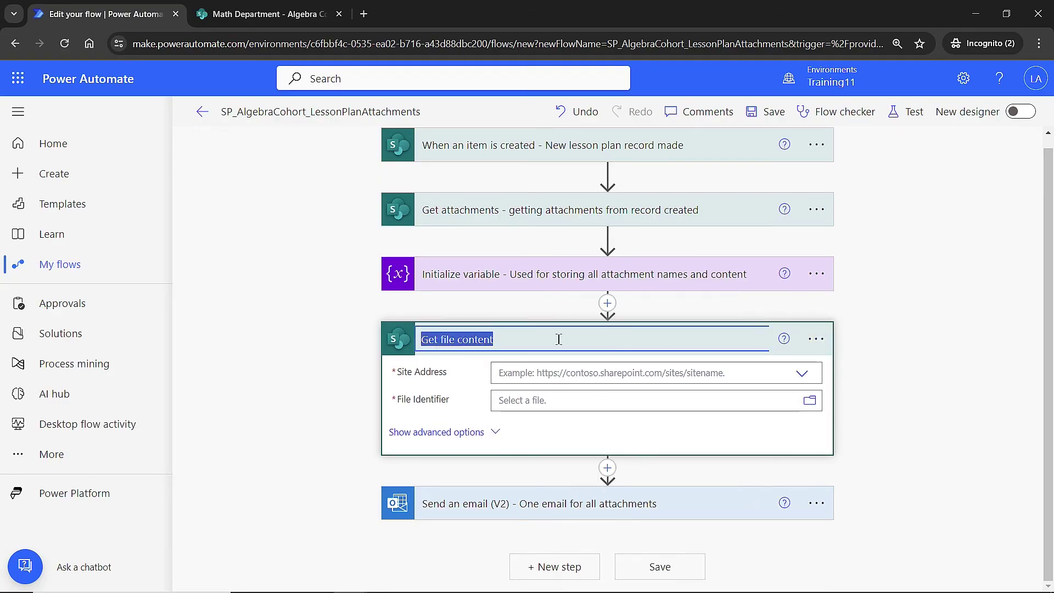
pyautogui.click(559, 339)
pyautogui.write('for att')
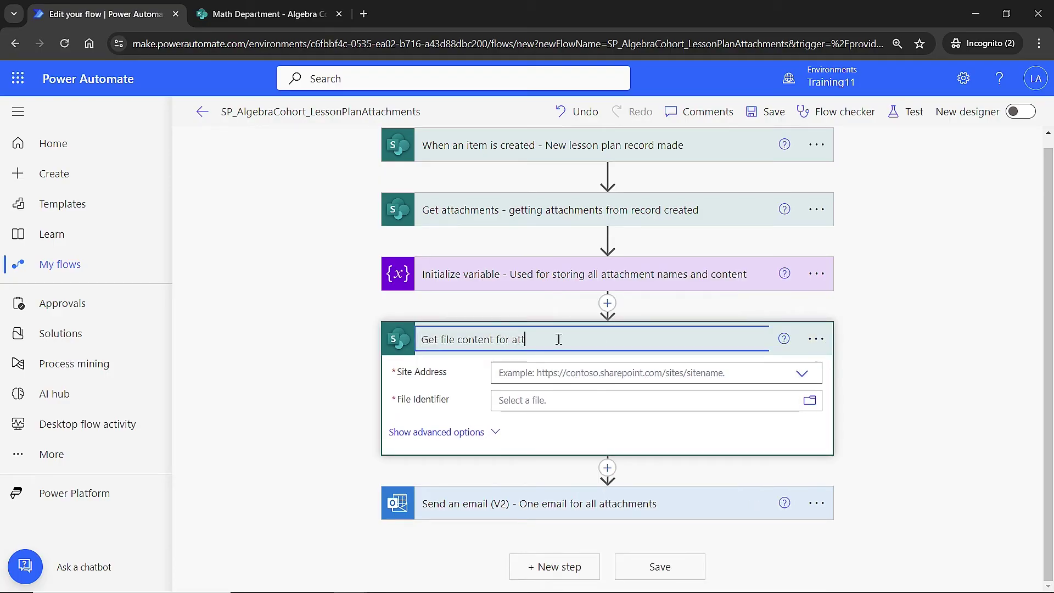
pyautogui.write('achments on list')
# Set the file content action's site address to Math Department and its file identifier to the Id dynamic value from Get attachments
pyautogui.click(801, 380)
pyautogui.click(801, 374)
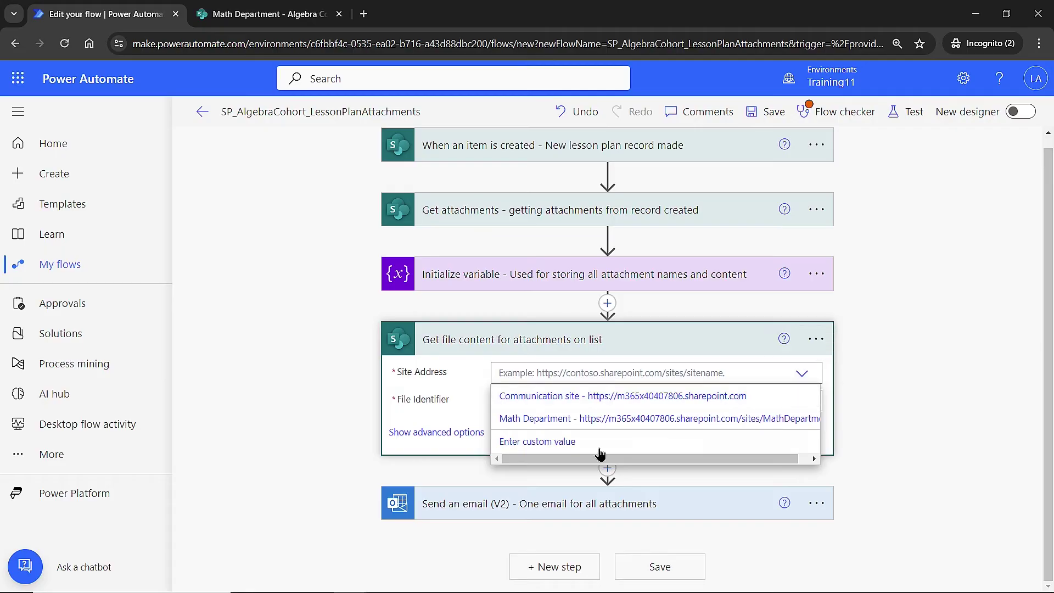
pyautogui.click(549, 418)
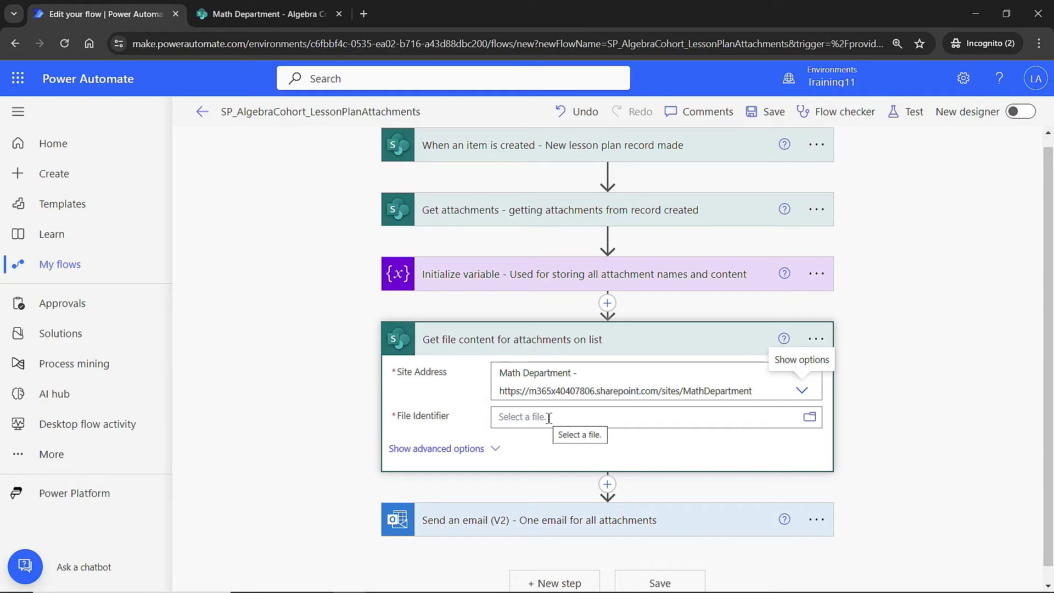
pyautogui.click(549, 419)
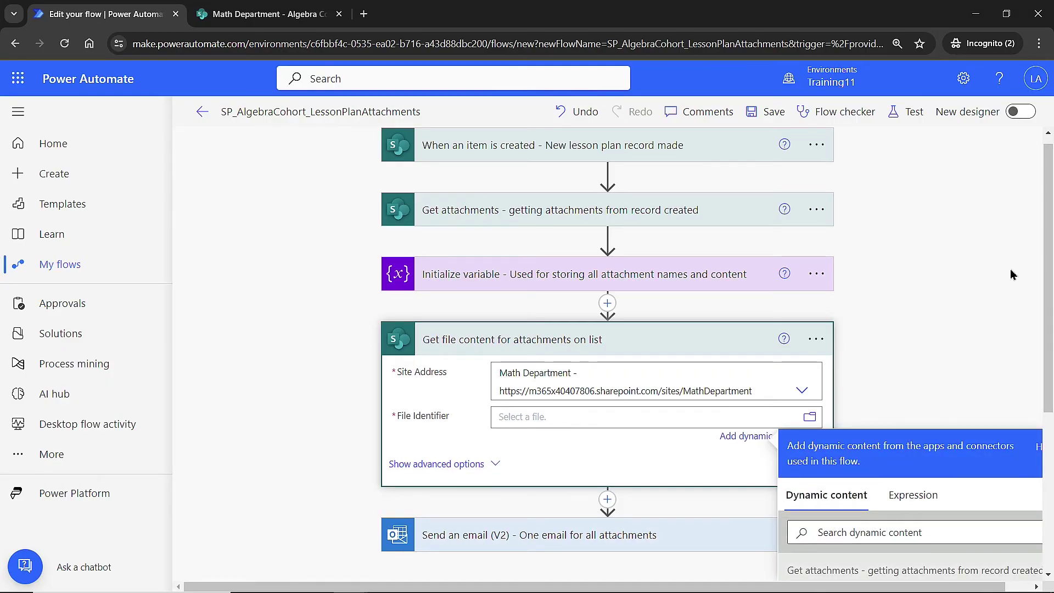
pyautogui.scroll(-1, 1013, 274)
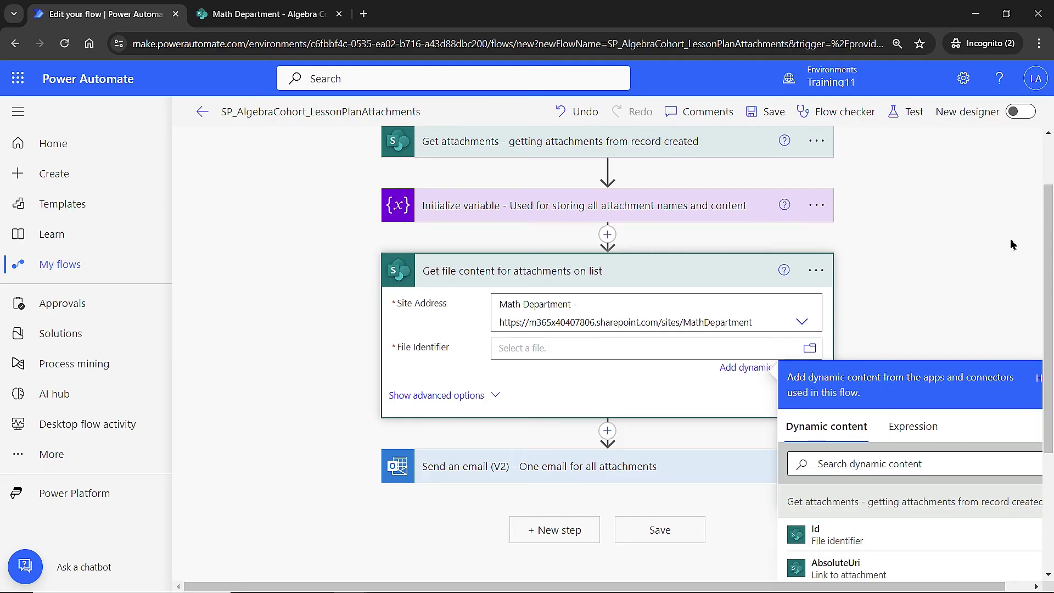
pyautogui.scroll(-1, 1013, 244)
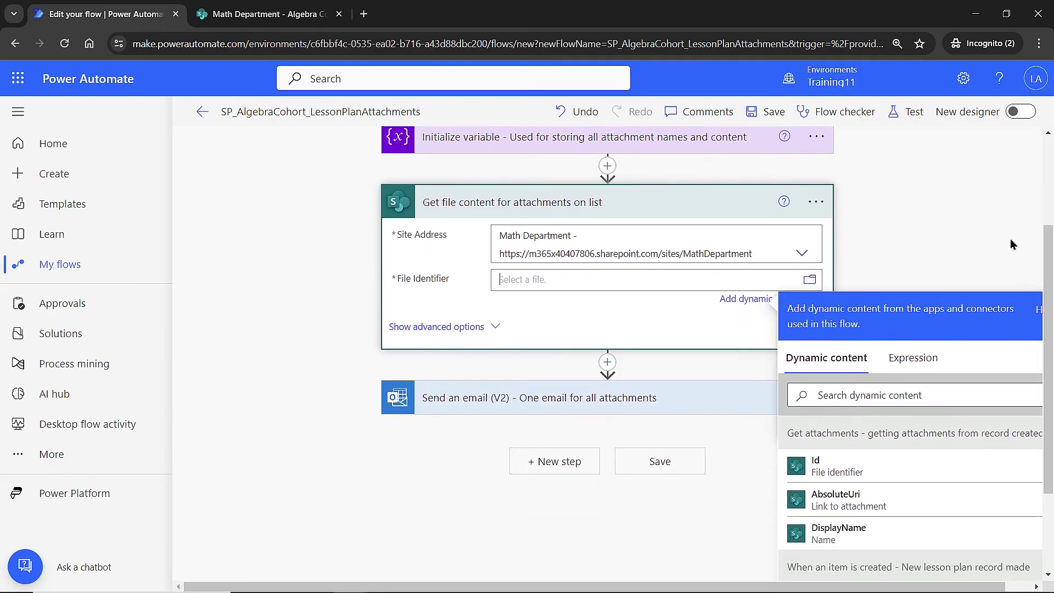
pyautogui.scroll(-1, 1004, 230)
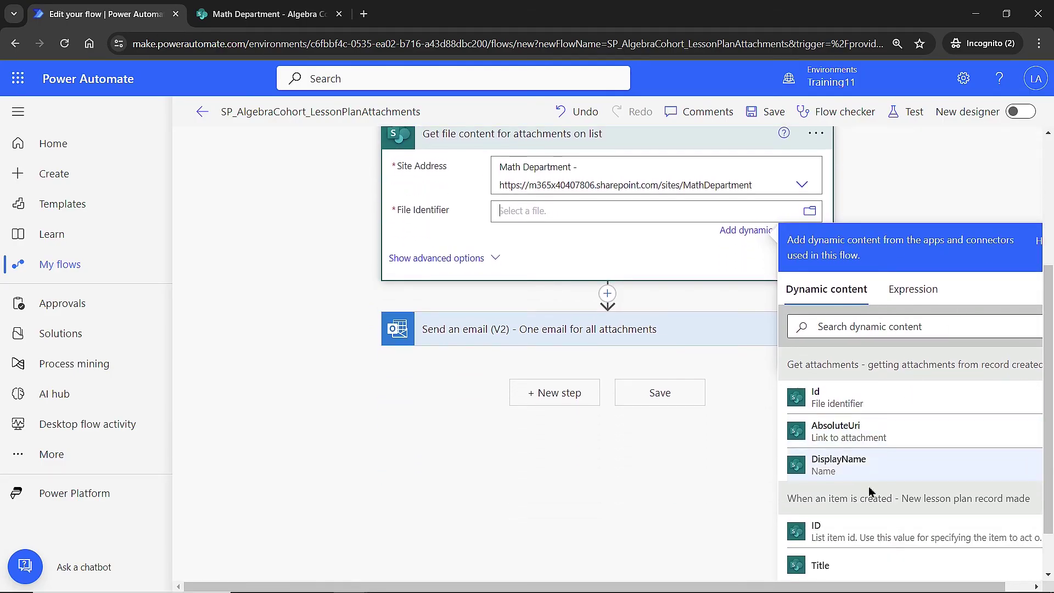
pyautogui.click(815, 404)
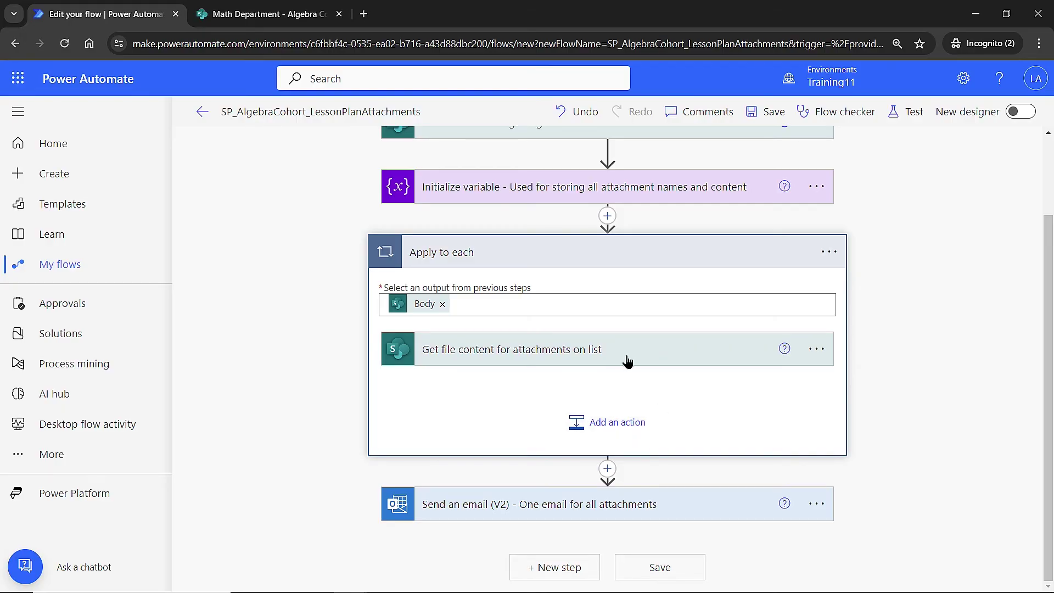
# Add an Append to array variable action inside the Apply to each loop, after the file content action
pyautogui.click(595, 431)
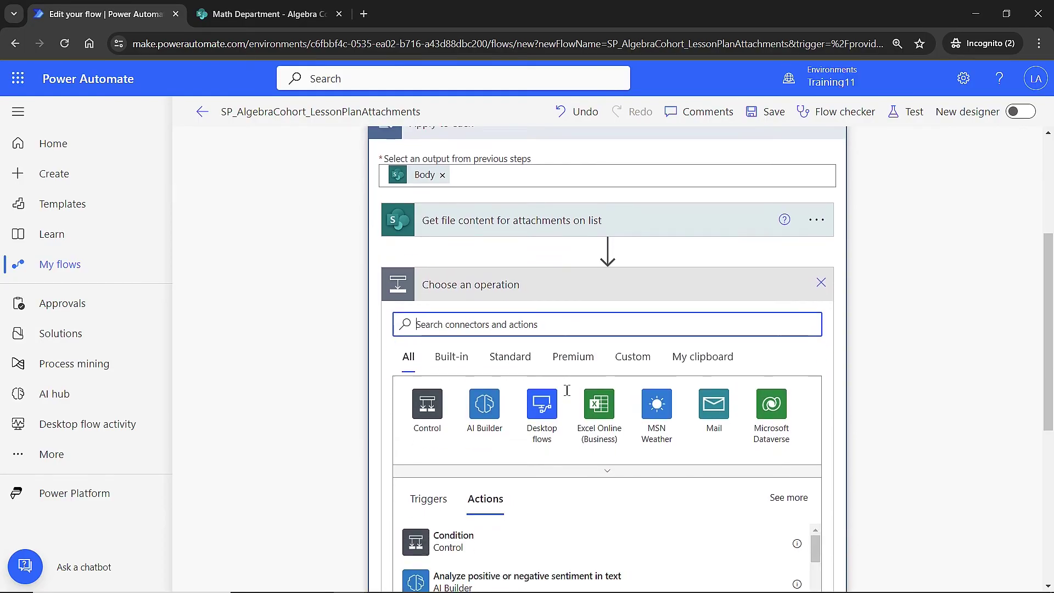
pyautogui.write('a')
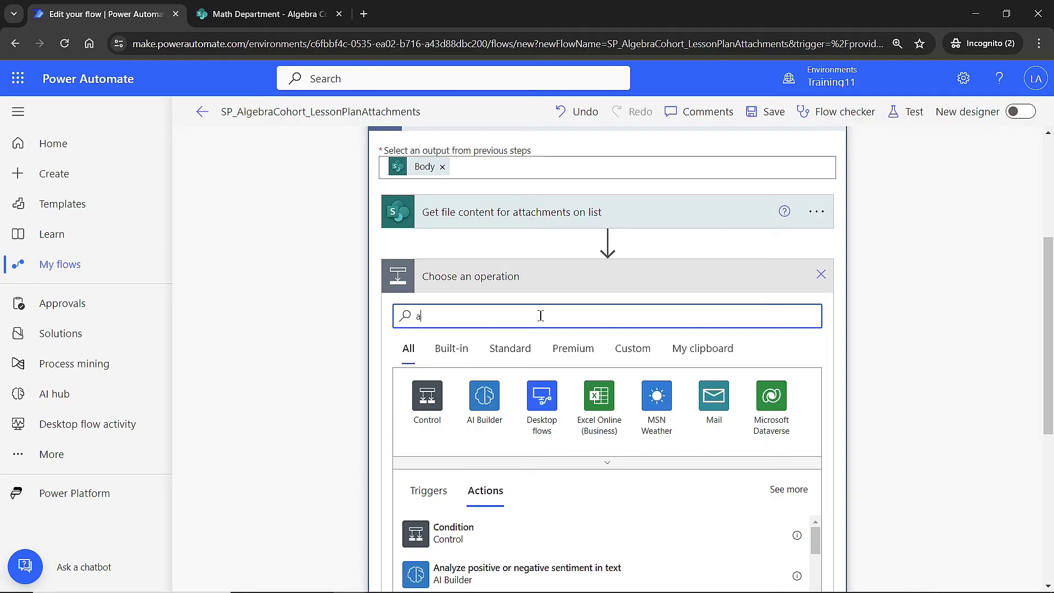
pyautogui.write('ppend to array')
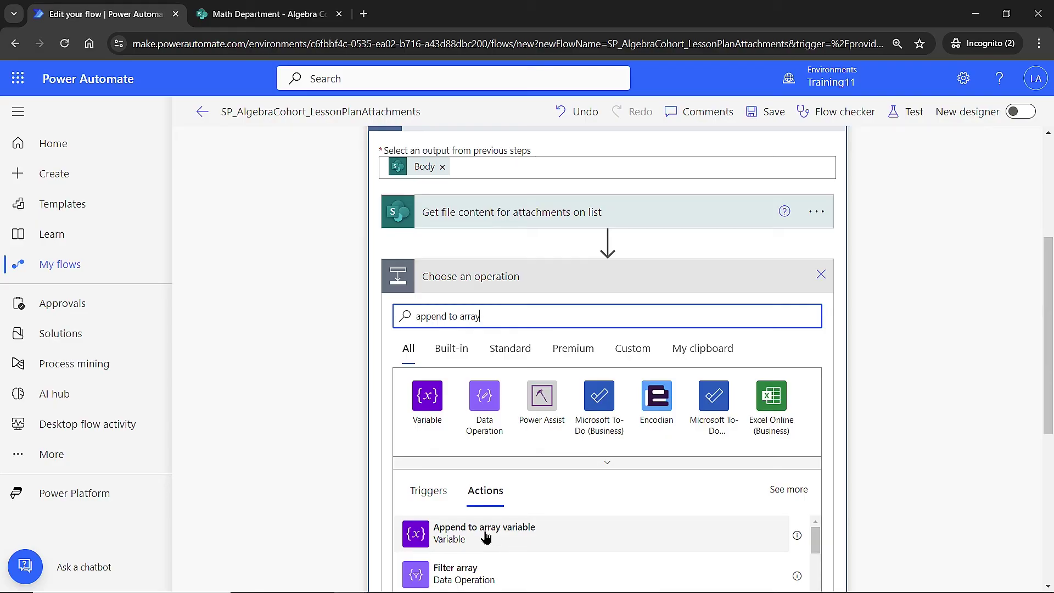
pyautogui.click(485, 536)
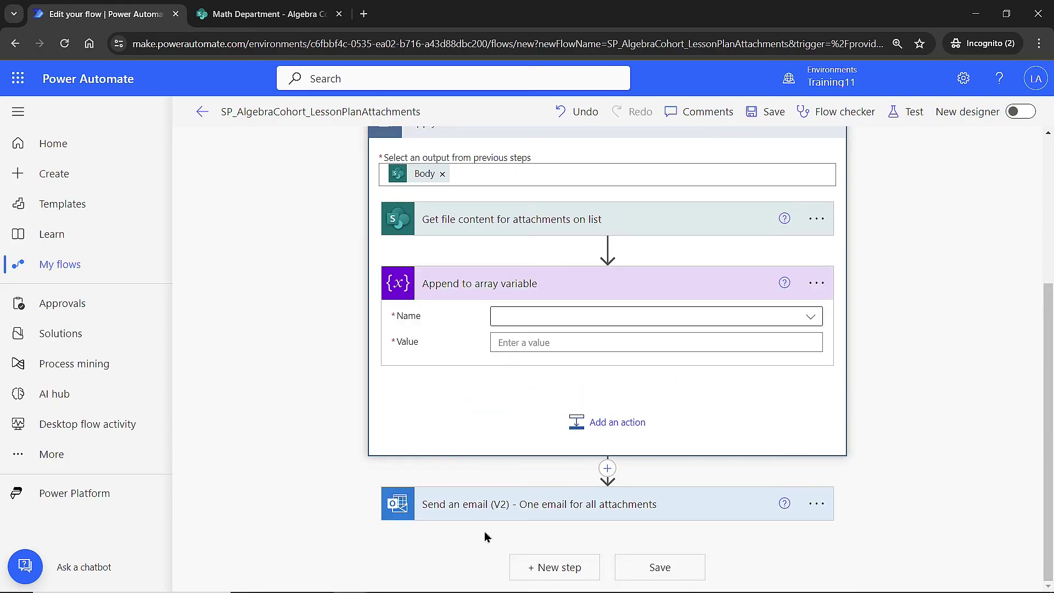
# Set the append action's variable to varAttachments and its value to a JSON object with Name "test name" and ContentBytes "test content"
pyautogui.click(587, 319)
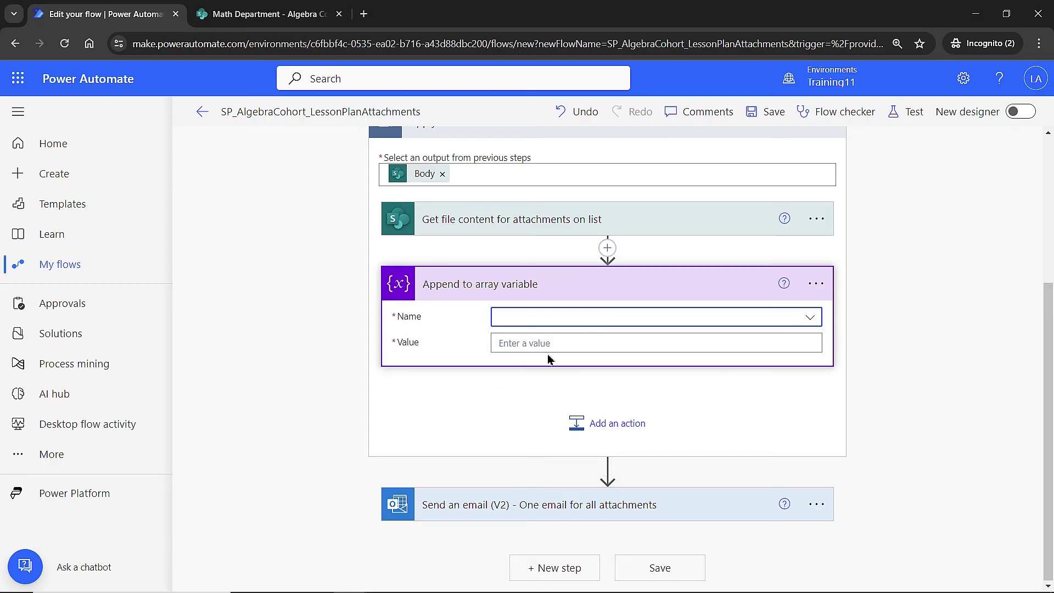
pyautogui.click(810, 318)
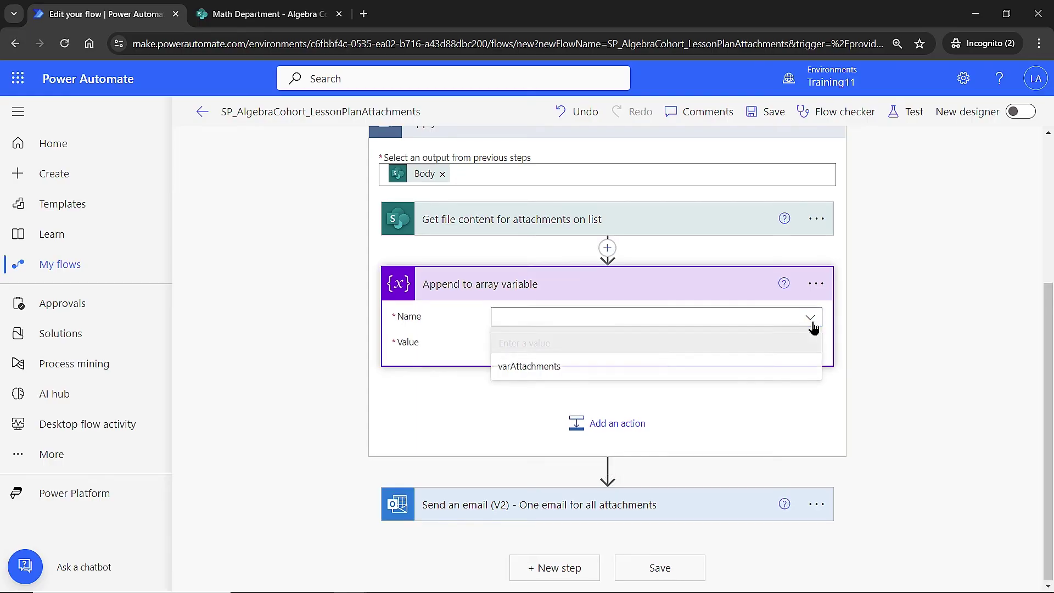
pyautogui.click(520, 368)
pyautogui.click(524, 345)
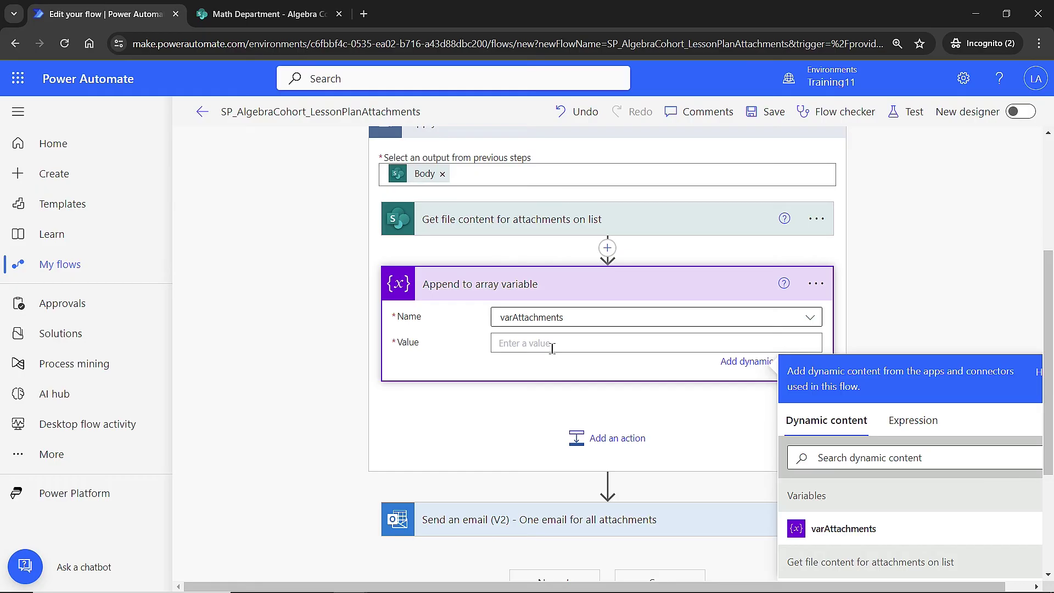
pyautogui.write('{   "Name": "test name",   "ContentBytes": "test content" }')
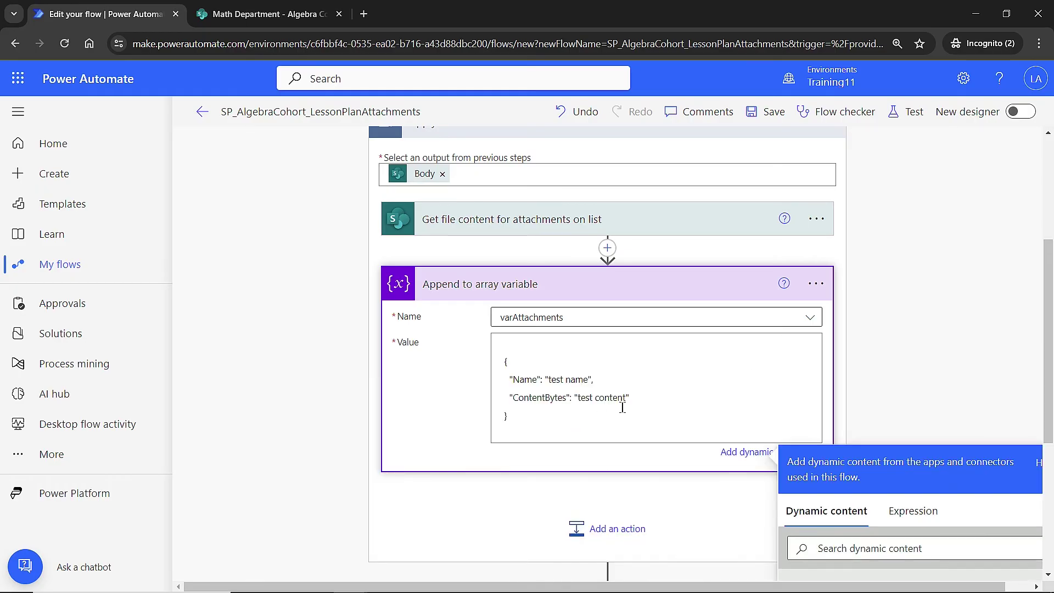
# Delete the quoted placeholders "test name" and "test content" from the append action's JSON value, keeping both keys
pyautogui.click(593, 380)
pyautogui.press('BackSpace')
pyautogui.press('BackSpace')
pyautogui.press('BackSpace')
pyautogui.press('BackSpace')
pyautogui.press('BackSpace')
pyautogui.press('BackSpace')
pyautogui.press('BackSpace')
pyautogui.press('BackSpace')
pyautogui.press('BackSpace')
pyautogui.press('BackSpace')
pyautogui.press('BackSpace')
pyautogui.press('BackSpace')
pyautogui.press('BackSpace')
pyautogui.press('BackSpace')
pyautogui.press('BackSpace')
pyautogui.press('BackSpace')
pyautogui.press('BackSpace')
pyautogui.press('BackSpace')
pyautogui.write('est content')
pyautogui.moveTo(630, 398); pyautogui.dragTo(574, 399)
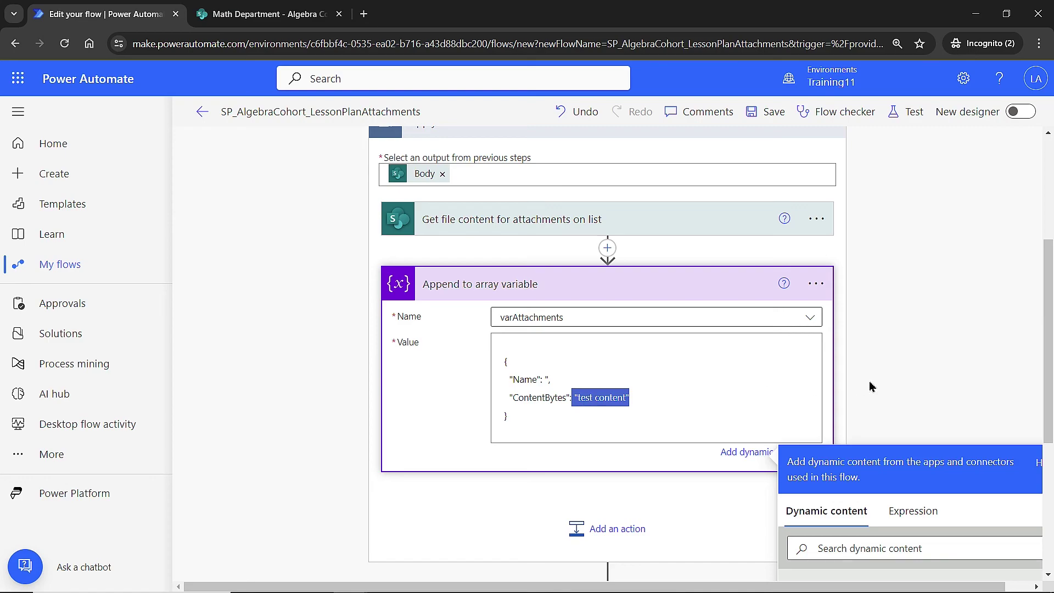
pyautogui.press('BackSpace')
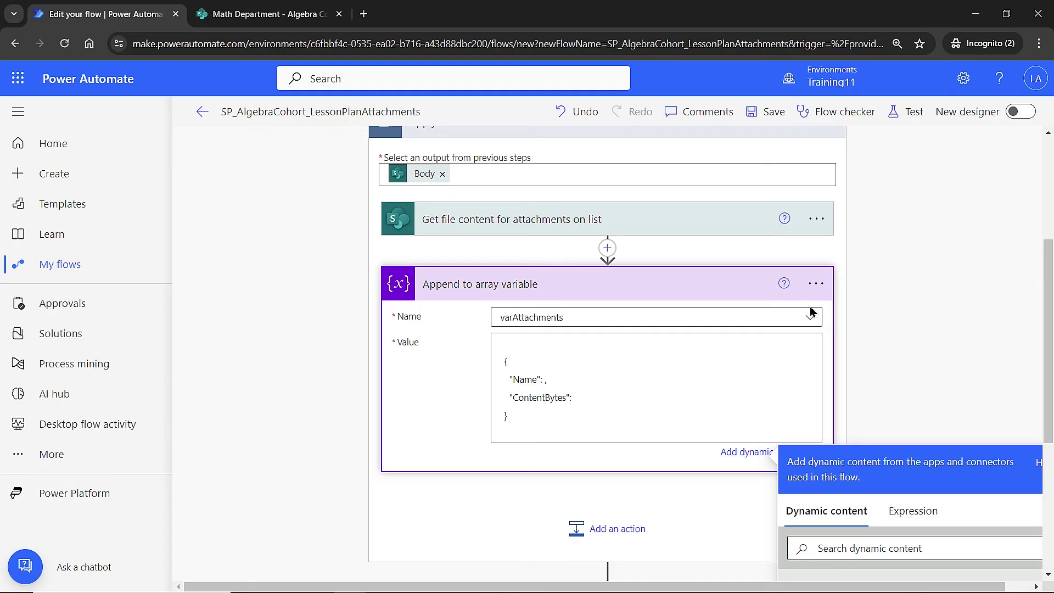
# Insert the DisplayName dynamic value from Get attachments as the Name in the append action's JSON
pyautogui.scroll(-3, 840, 310)
pyautogui.scroll(-1, 878, 385)
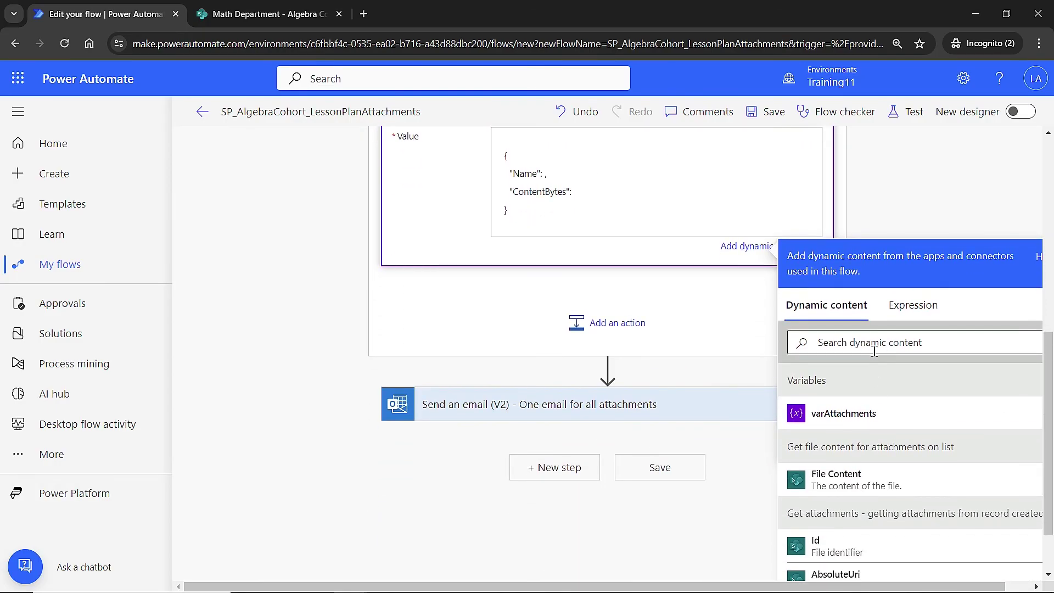
pyautogui.click(877, 341)
pyautogui.write('display')
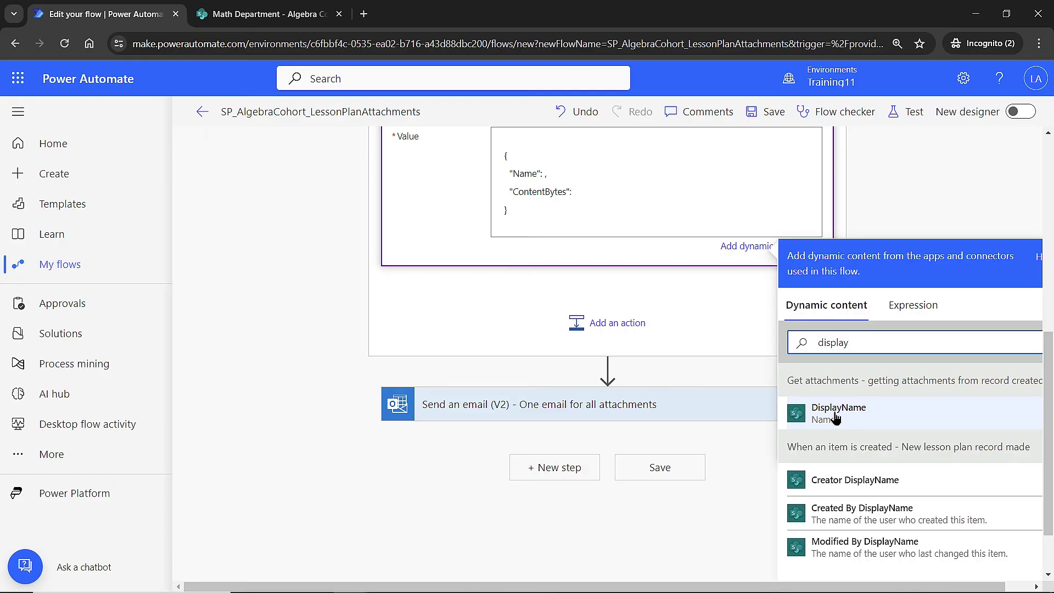
pyautogui.click(835, 414)
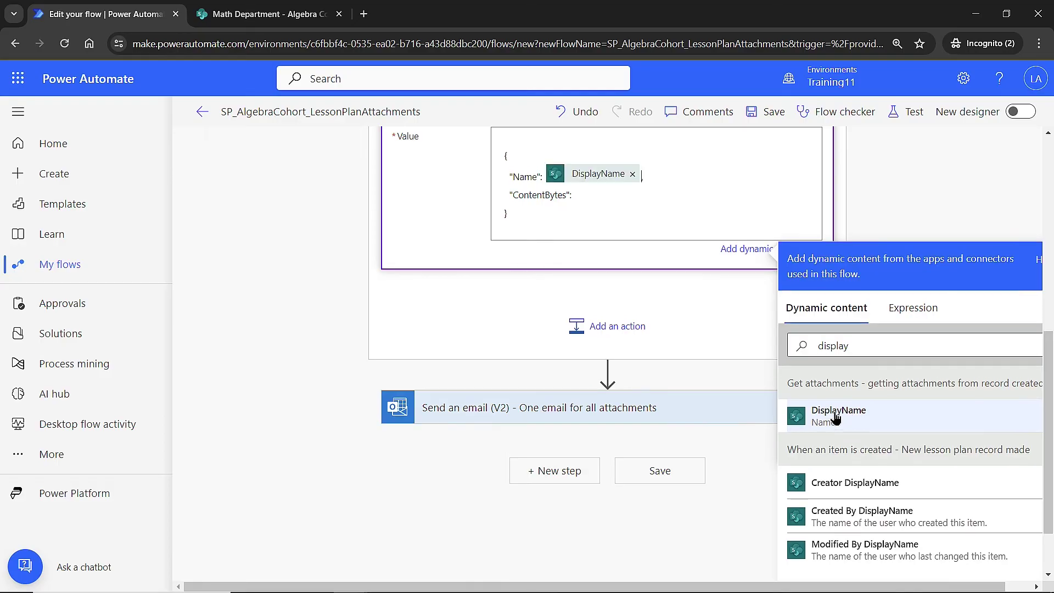
# Insert the File Content dynamic value in the ContentBytes line of the append action's JSON
pyautogui.click(572, 197)
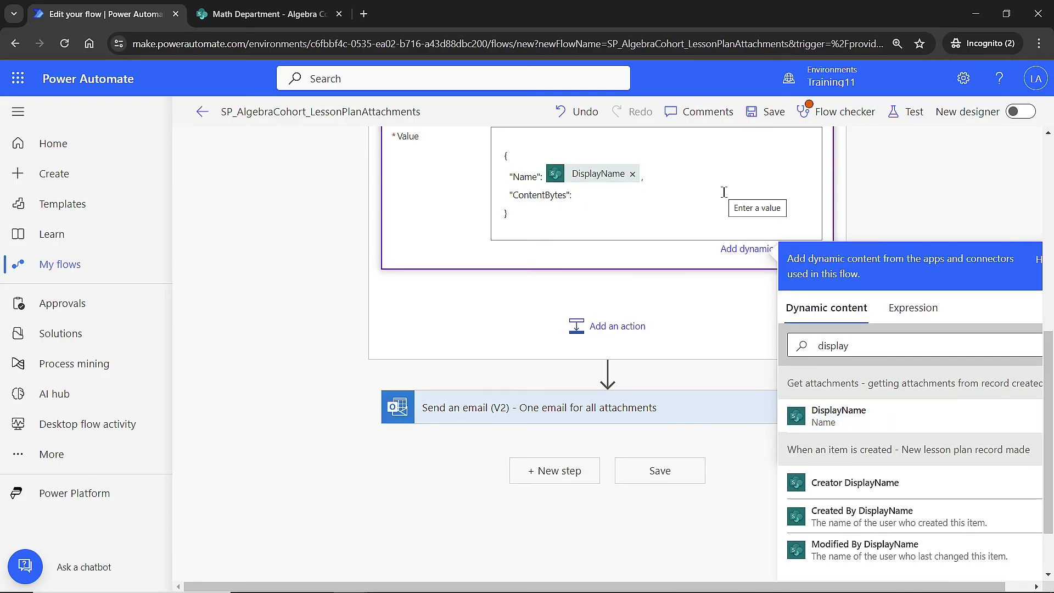
pyautogui.click(897, 355)
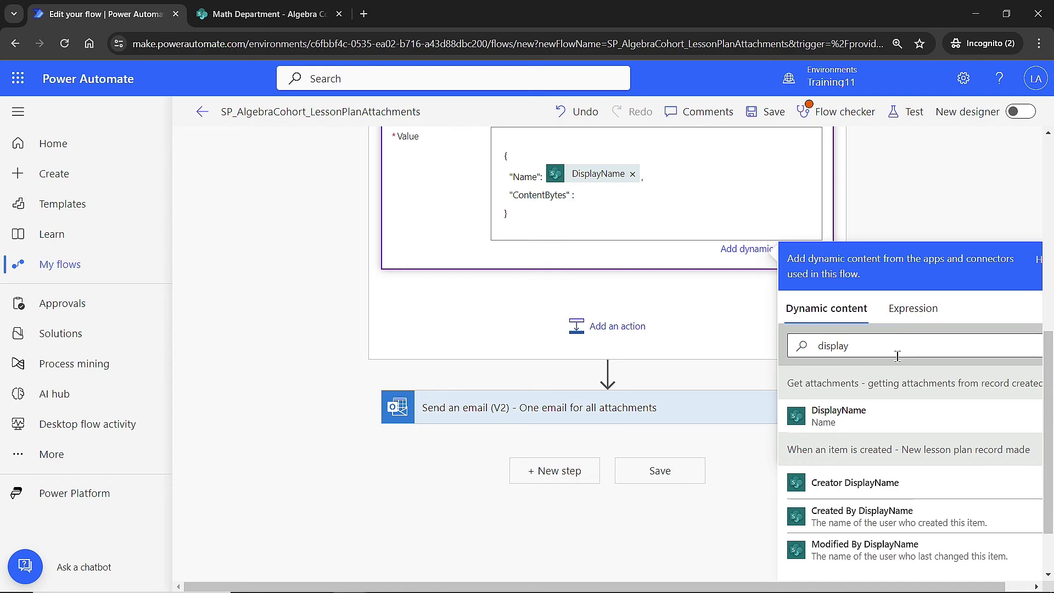
pyautogui.hotkey('ctrl', 'a')
pyautogui.write('file')
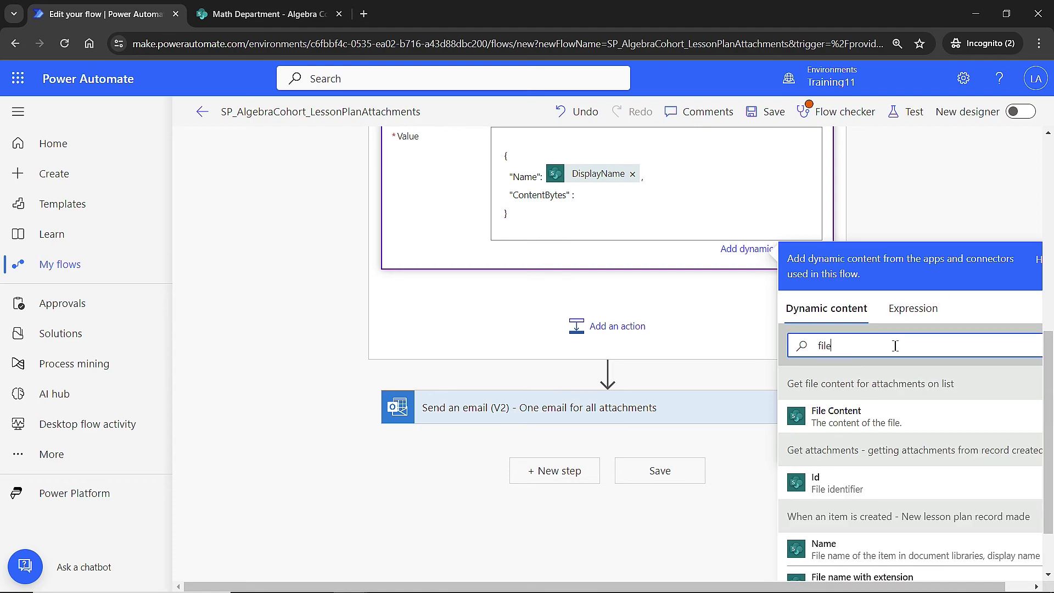
pyautogui.click(835, 415)
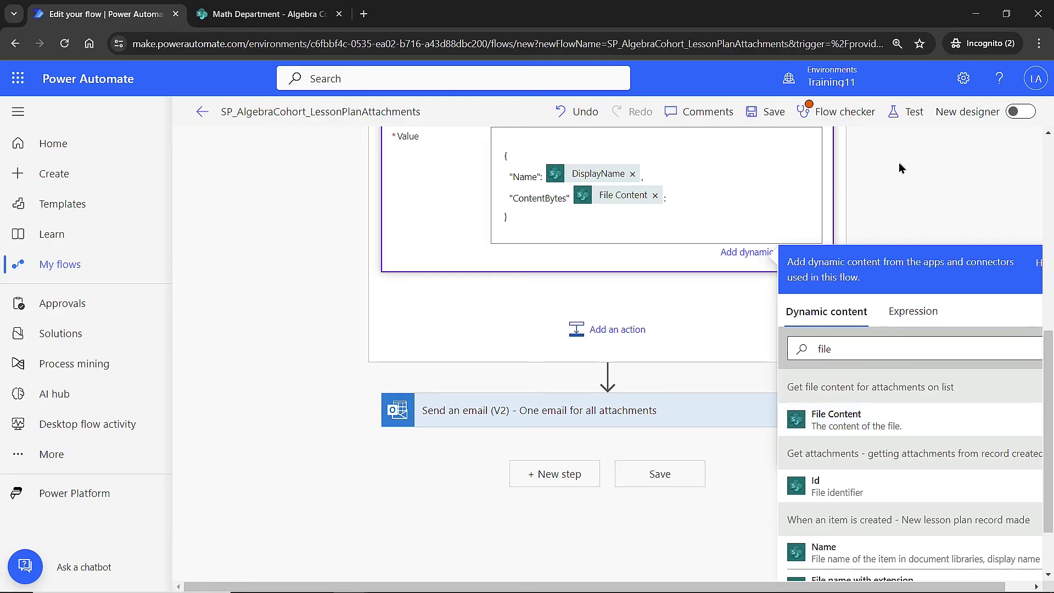
pyautogui.scroll(1, 856, 191)
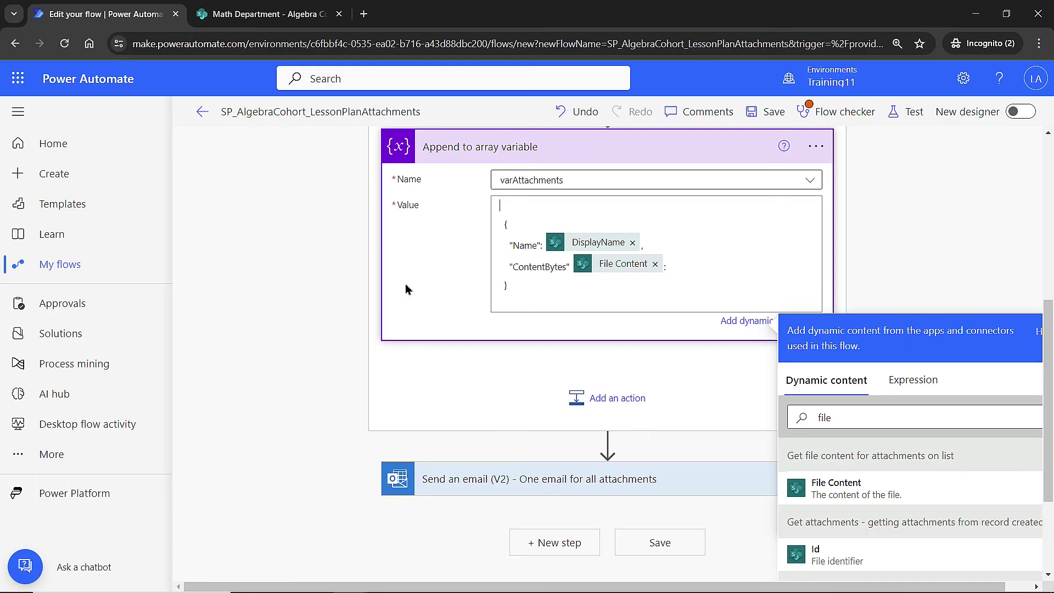
# Clear the placeholder attachment name and content in the Send an email action and switch its Attachments input to an entire array
pyautogui.click(504, 489)
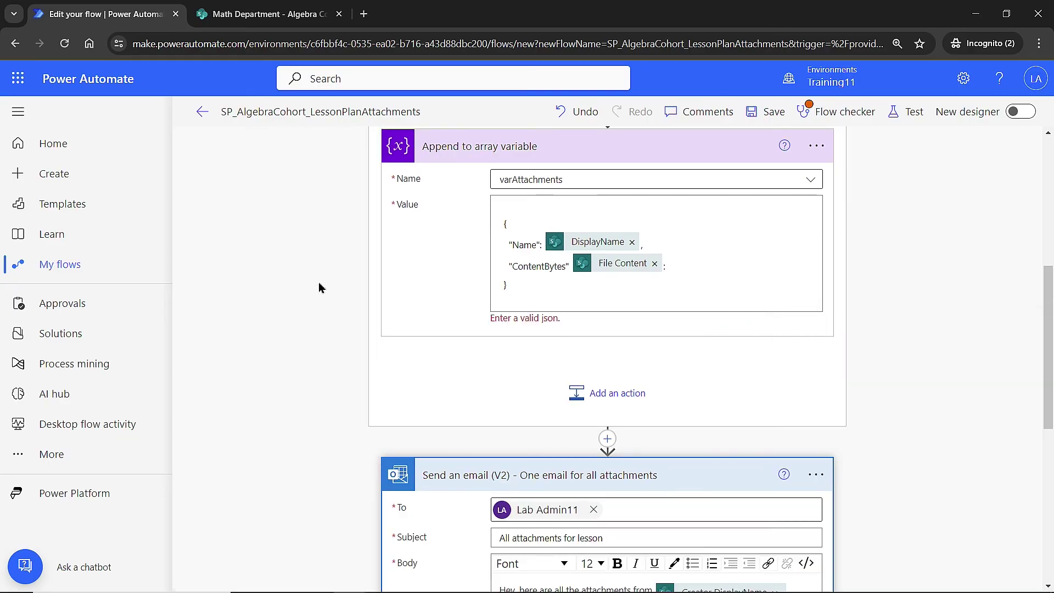
pyautogui.scroll(-3, 320, 288)
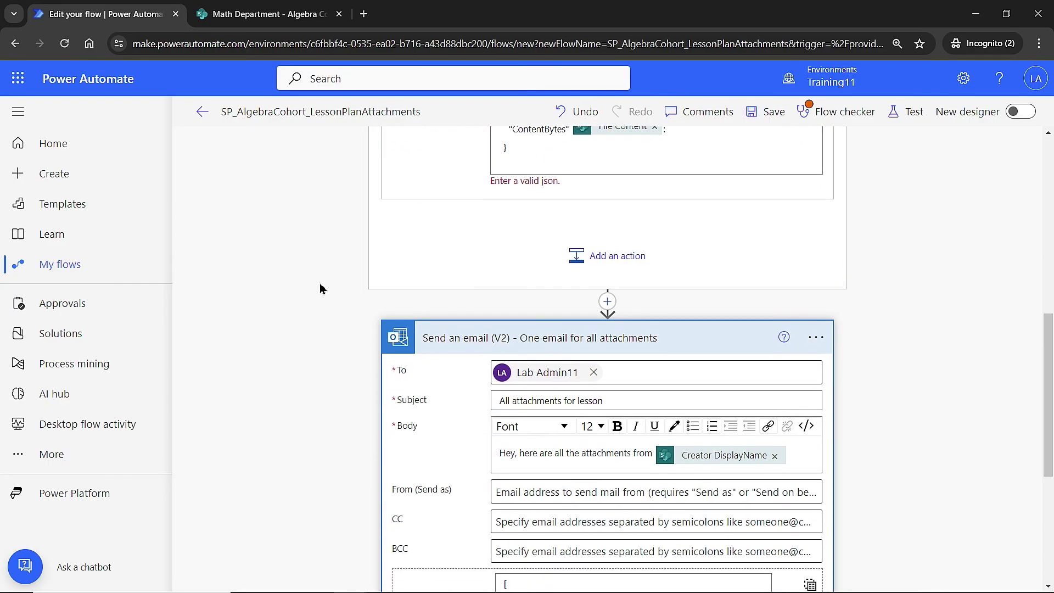
pyautogui.scroll(-1, 322, 289)
pyautogui.scroll(-1, 347, 336)
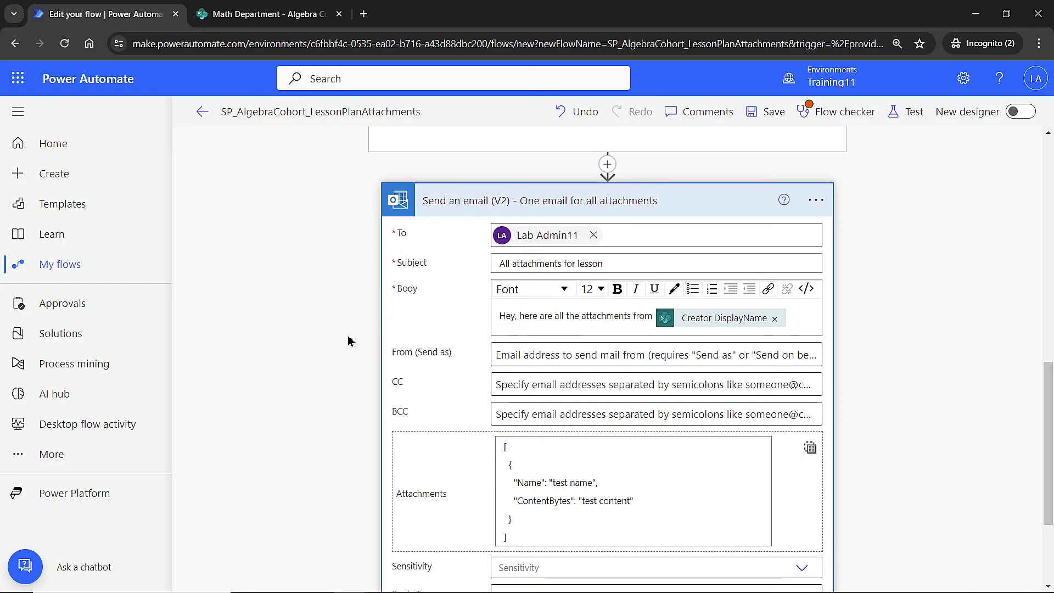
pyautogui.scroll(-1, 348, 341)
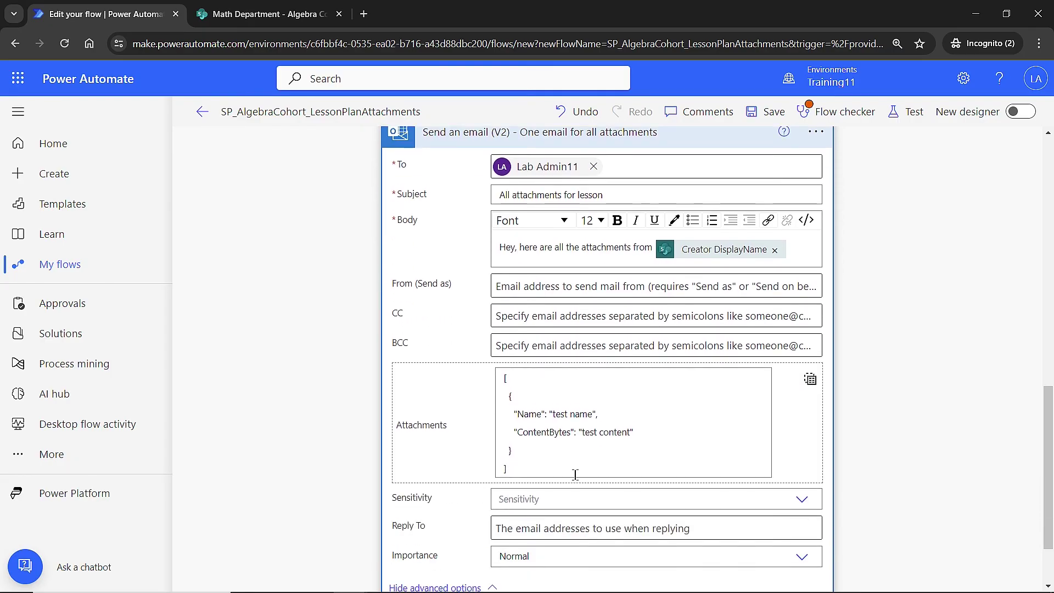
pyautogui.click(811, 380)
pyautogui.tripleClick(419, 394)
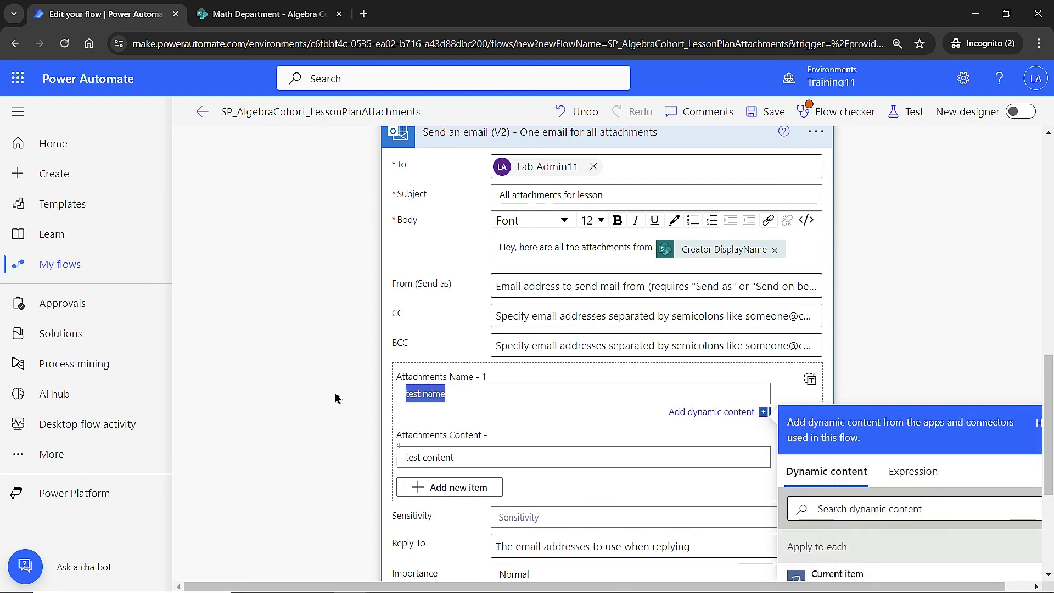
pyautogui.press('BackSpace')
pyautogui.tripleClick(500, 457)
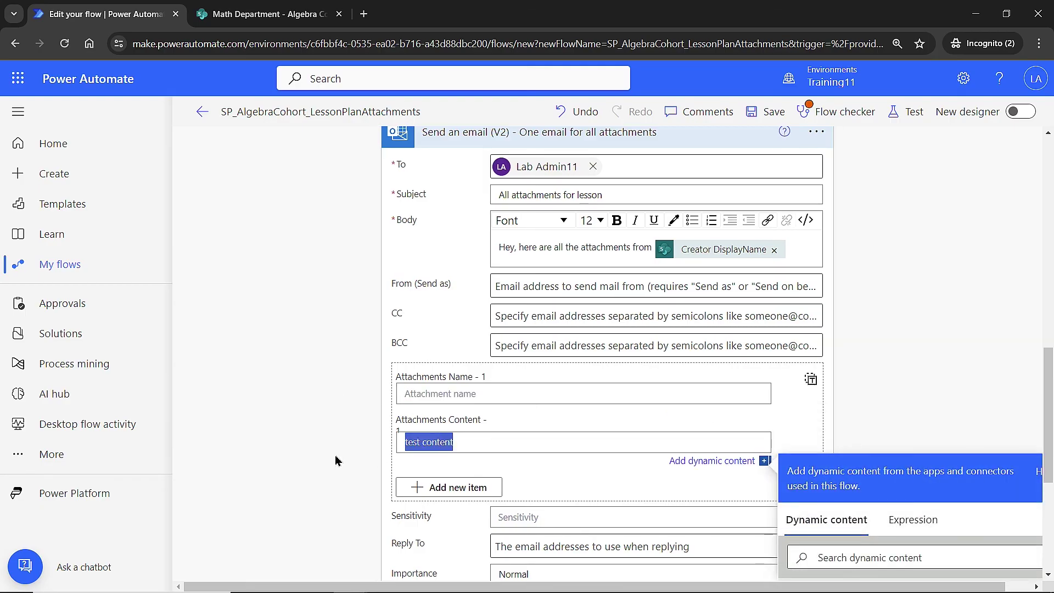
pyautogui.press('BackSpace')
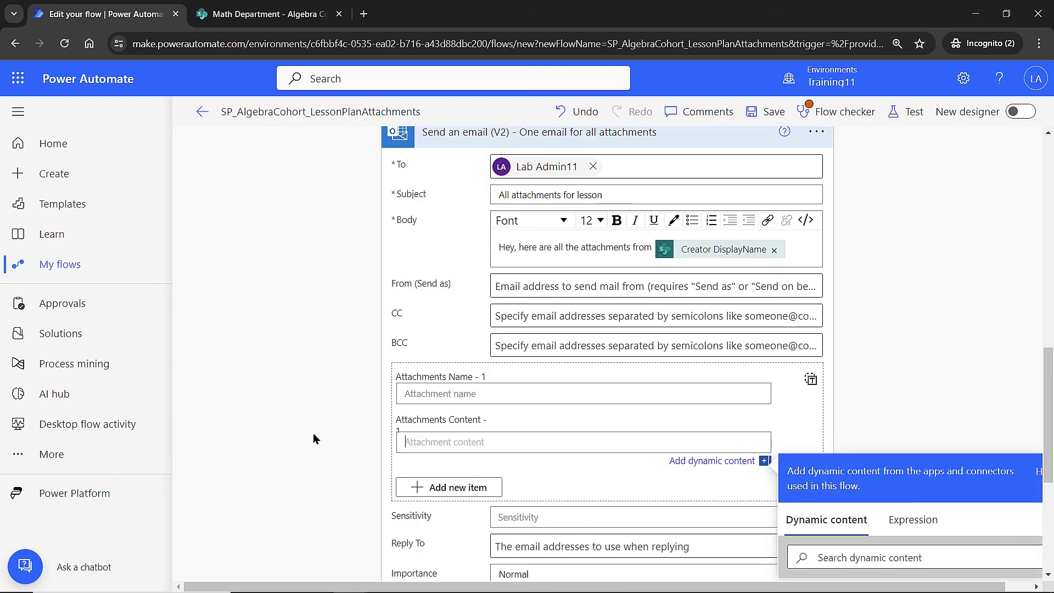
pyautogui.click(812, 384)
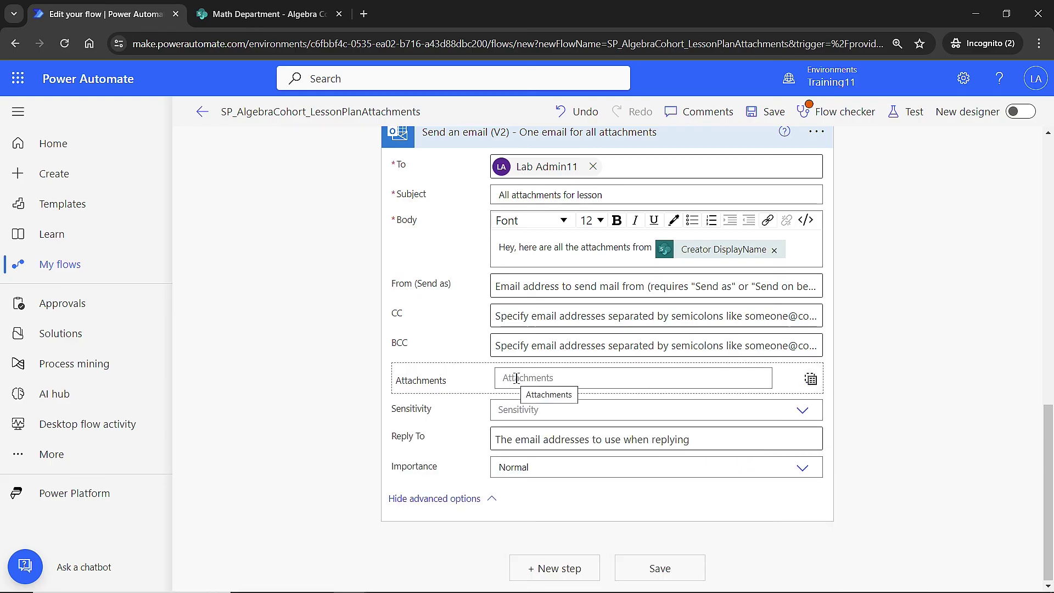
# Set the email action's Attachments to the varAttachments variable
pyautogui.click(647, 385)
pyautogui.click(848, 568)
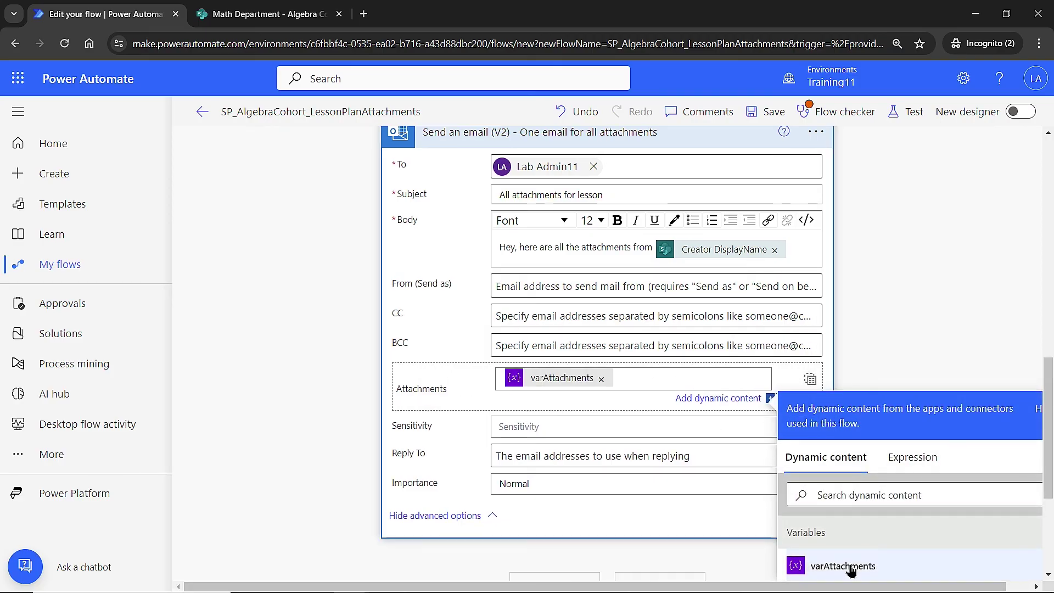
pyautogui.click(880, 306)
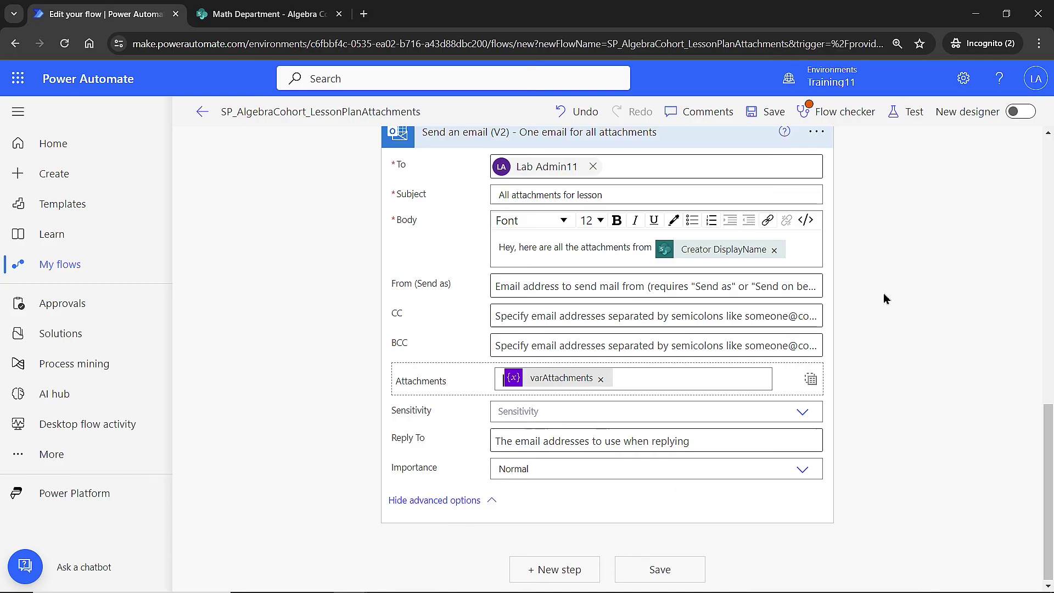
pyautogui.scroll(1, 839, 172)
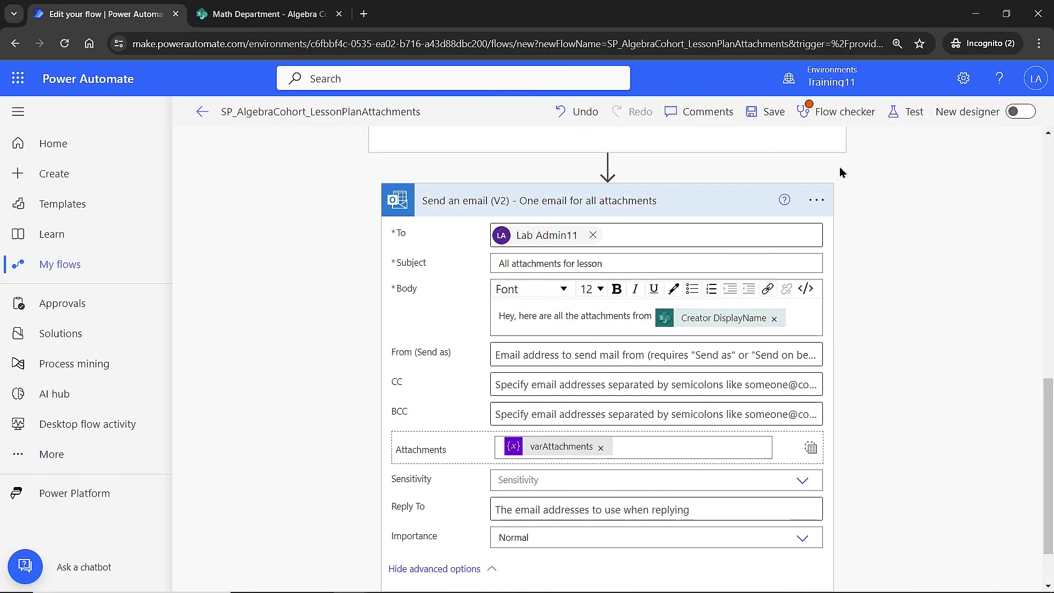
# Correct the append action's JSON so the colon after "ContentBytes" precedes File Content, remove the trailing colon, and save the flow
pyautogui.click(901, 112)
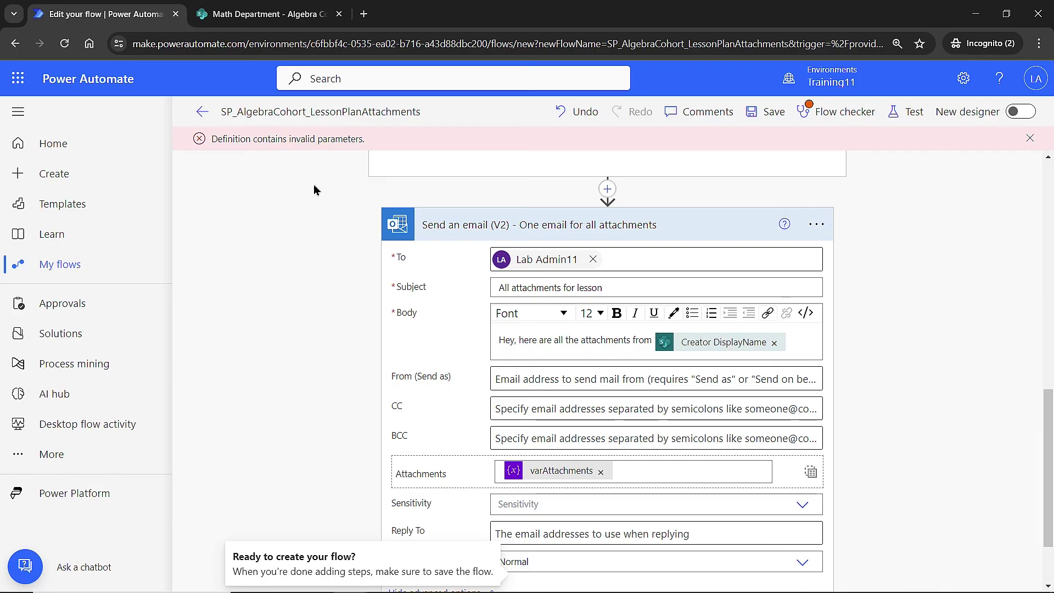
pyautogui.scroll(5, 333, 224)
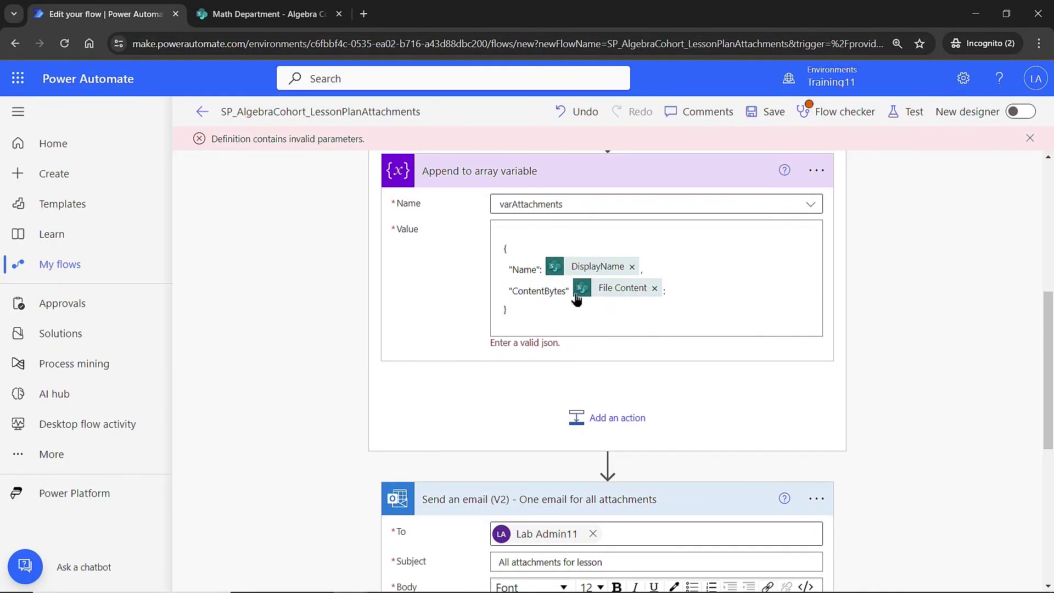
pyautogui.moveTo(576, 297)
pyautogui.click(572, 294)
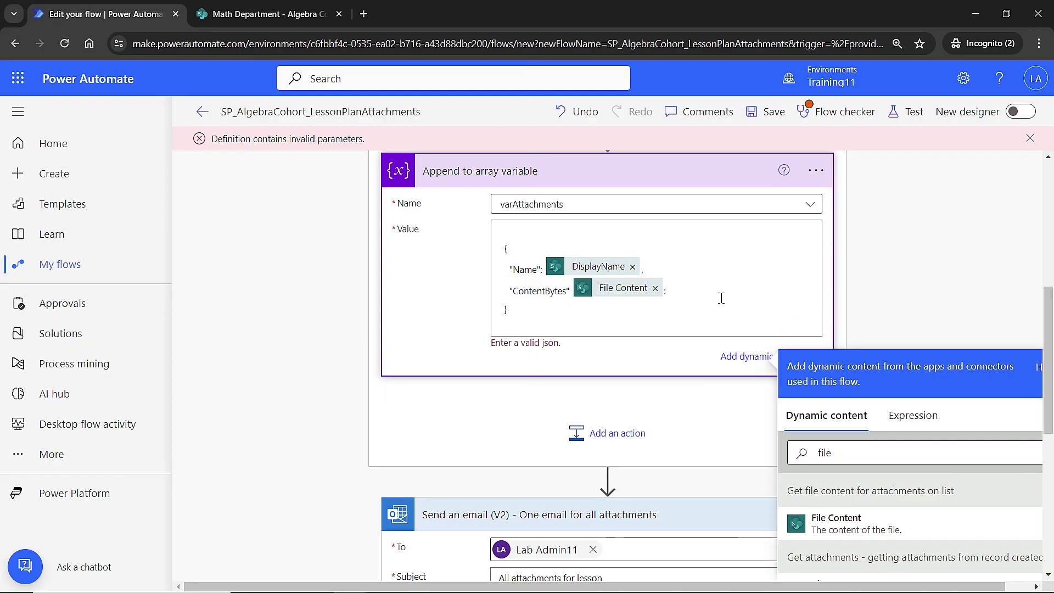
pyautogui.write(':')
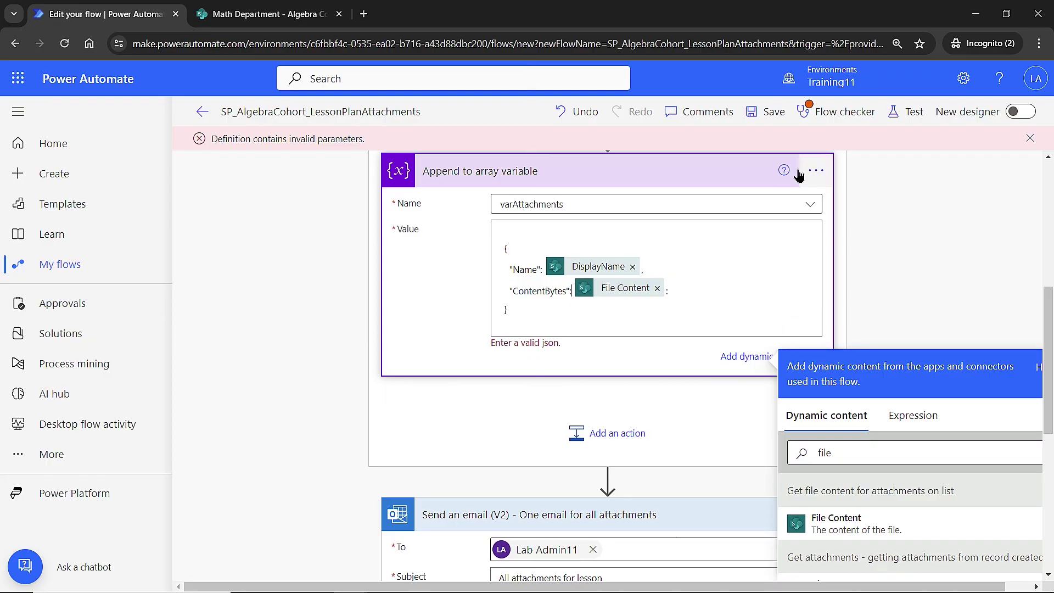
pyautogui.click(771, 113)
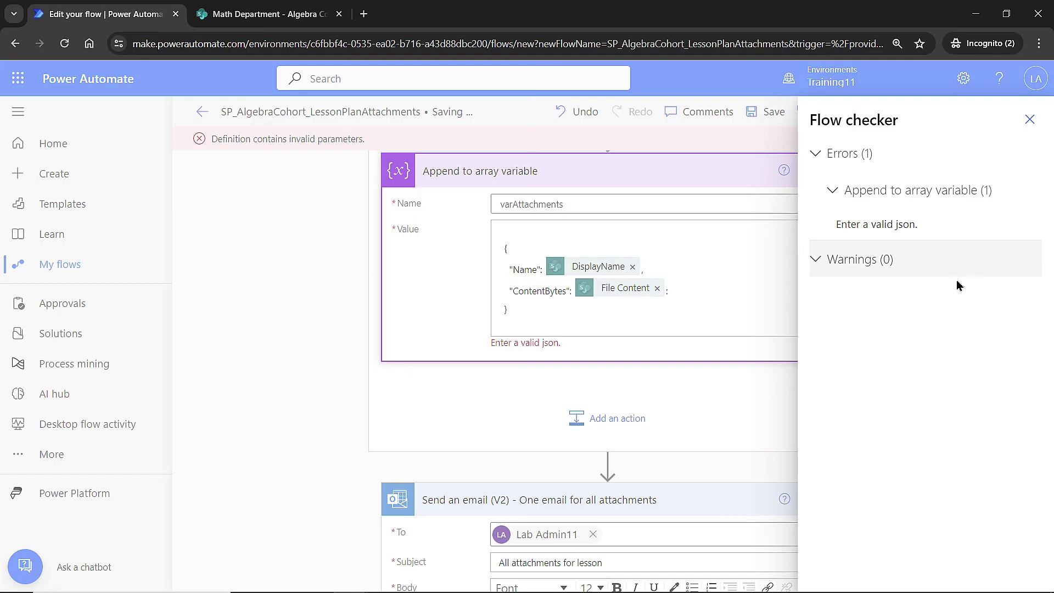
pyautogui.click(708, 283)
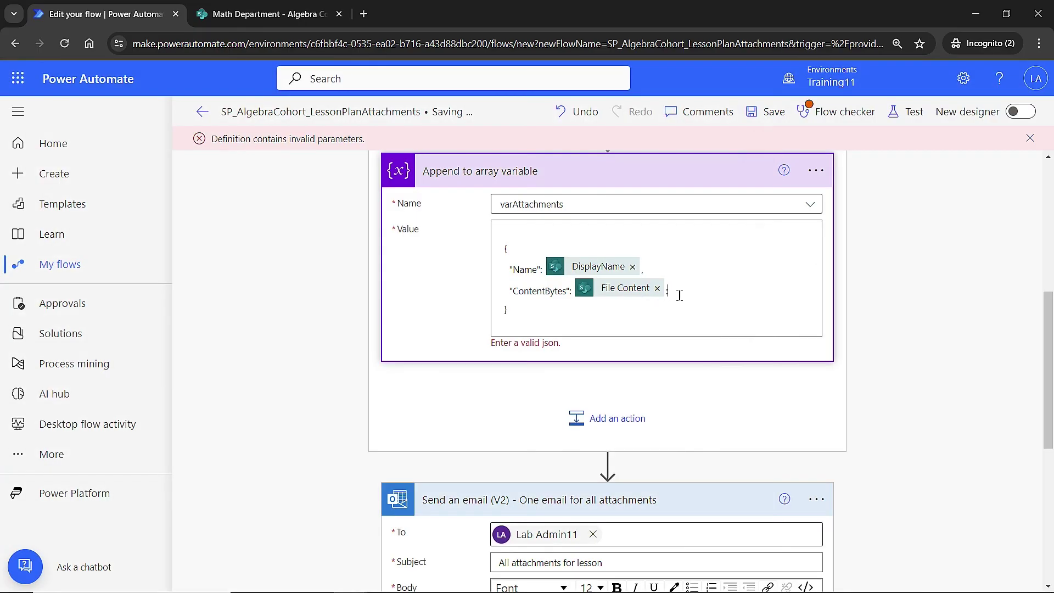
pyautogui.click(676, 295)
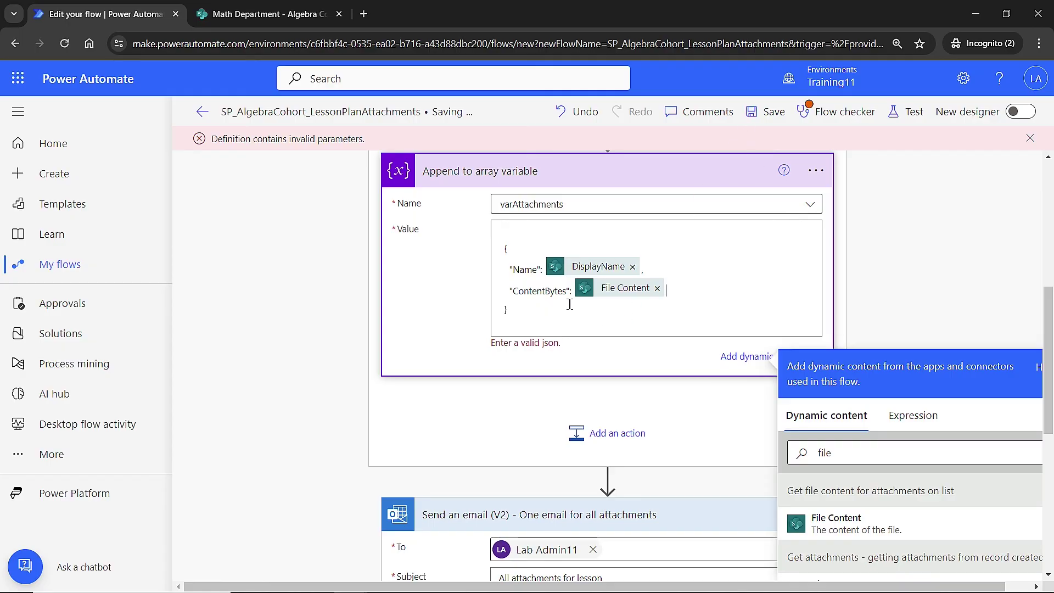
pyautogui.click(773, 124)
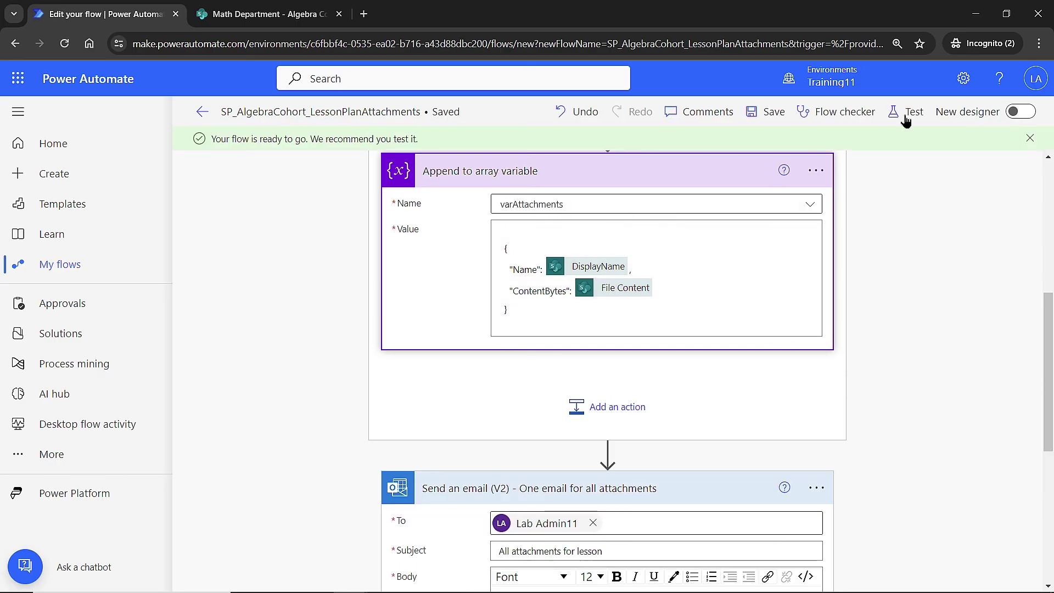
# Test the flow automatically with the recently used trigger from the earlier succeeded run
pyautogui.click(900, 112)
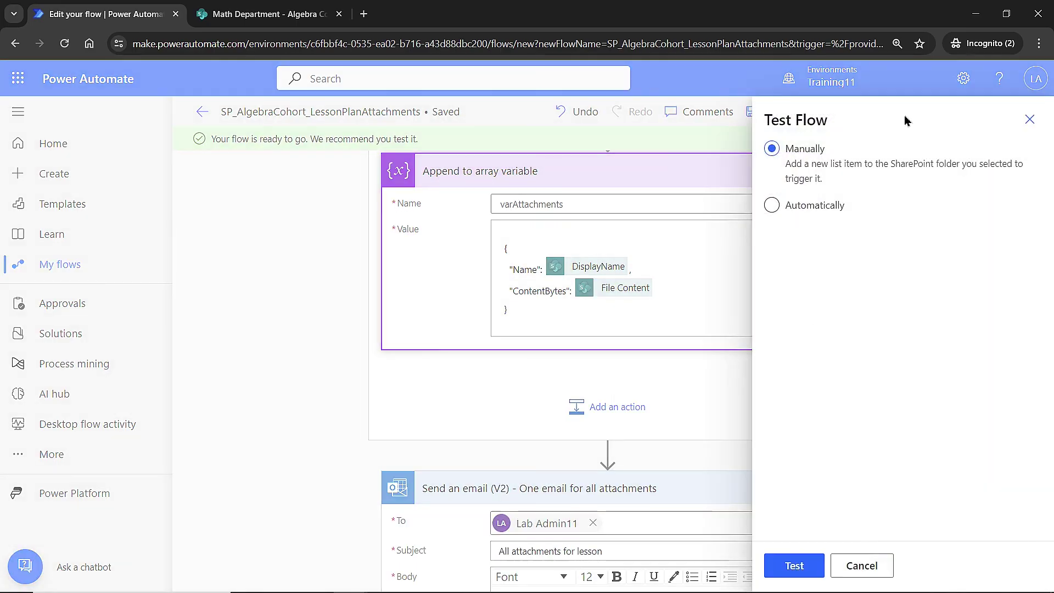
pyautogui.click(797, 209)
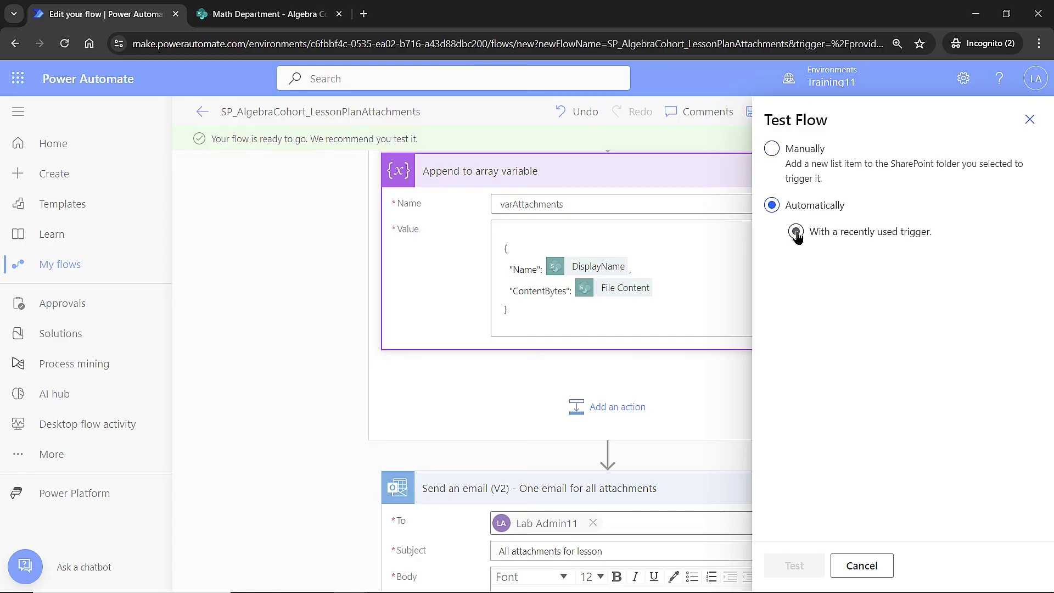
pyautogui.click(796, 233)
pyautogui.click(777, 262)
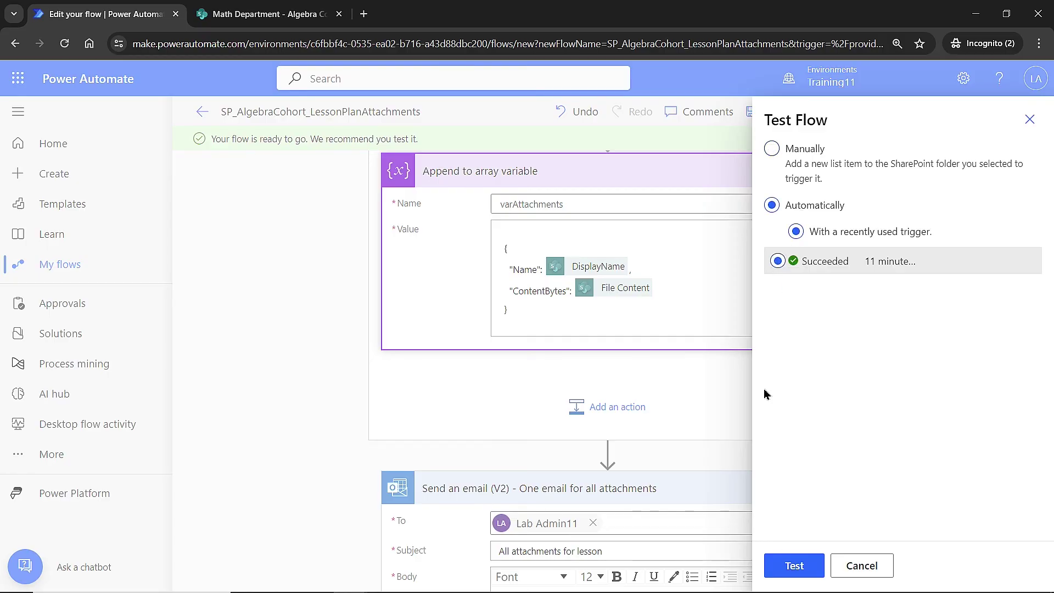
pyautogui.click(794, 566)
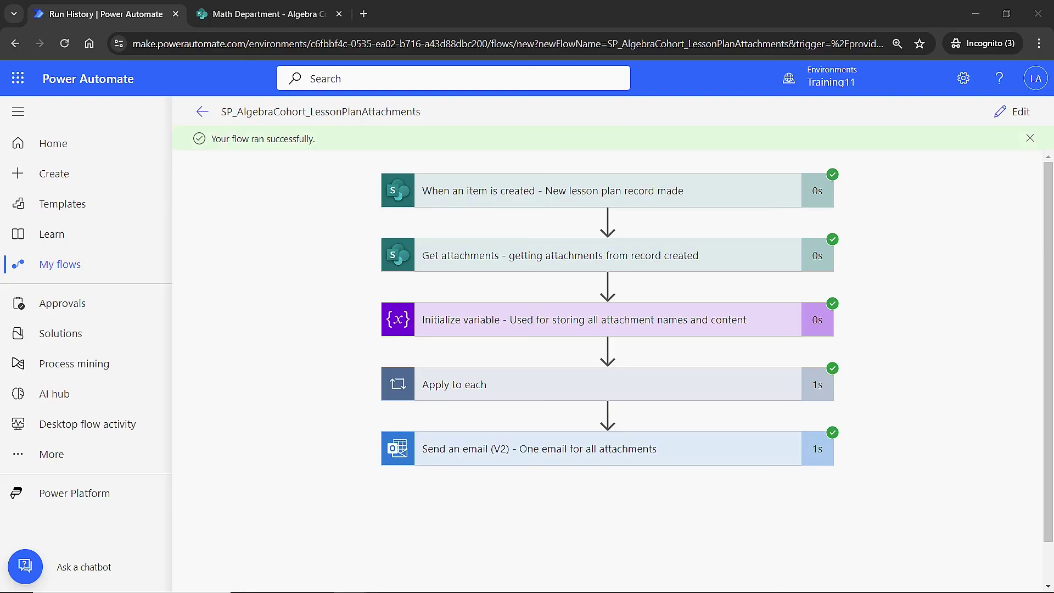
# Switch to Outlook and check the attachments of the received "All attachments for lesson" email
pyautogui.hotkey('alt', 'Tab')
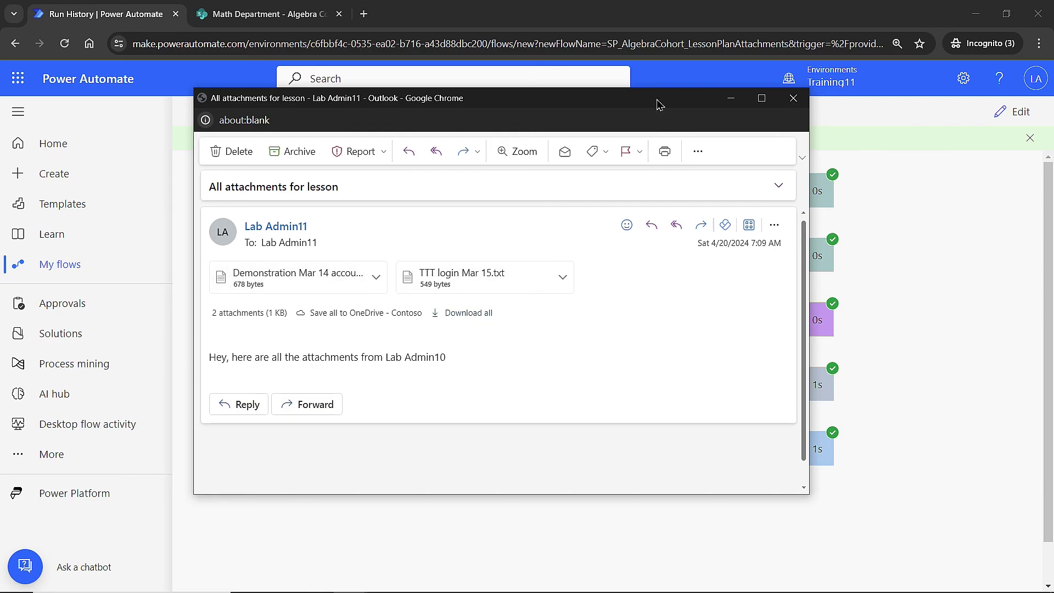
pyautogui.moveTo(659, 104); pyautogui.dragTo(0, 117)
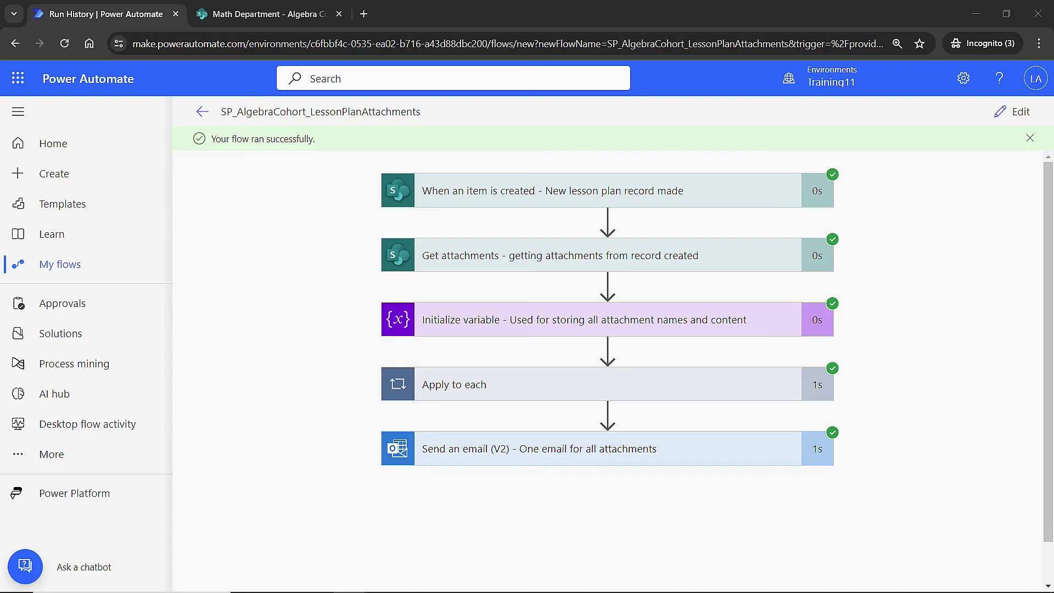